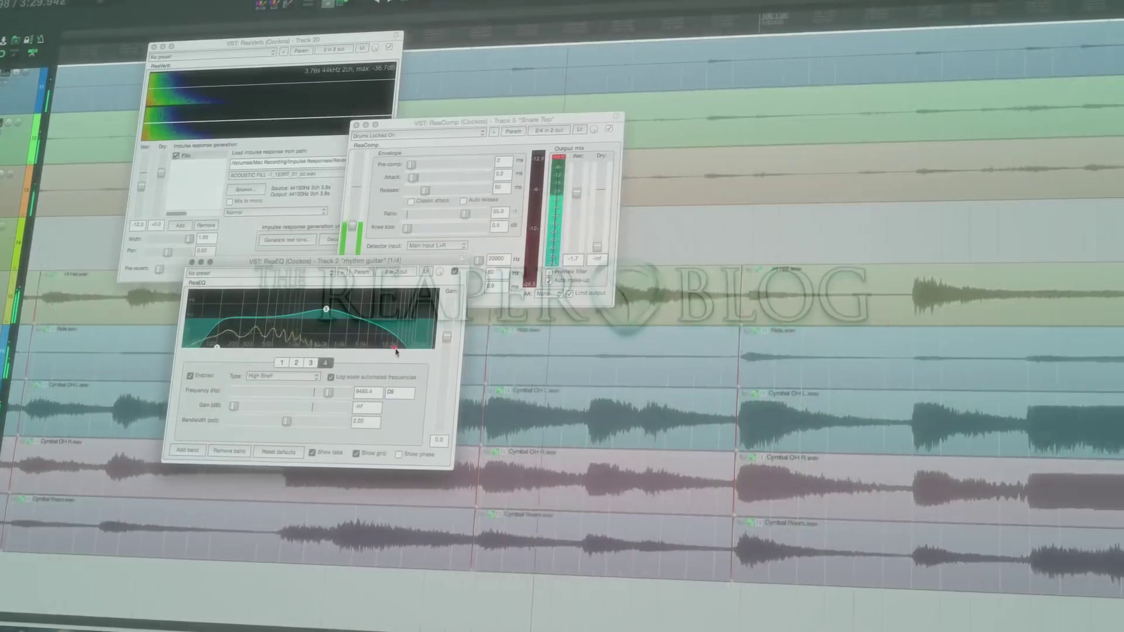
pyautogui.moveTo(395, 352); pyautogui.dragTo(418, 351)
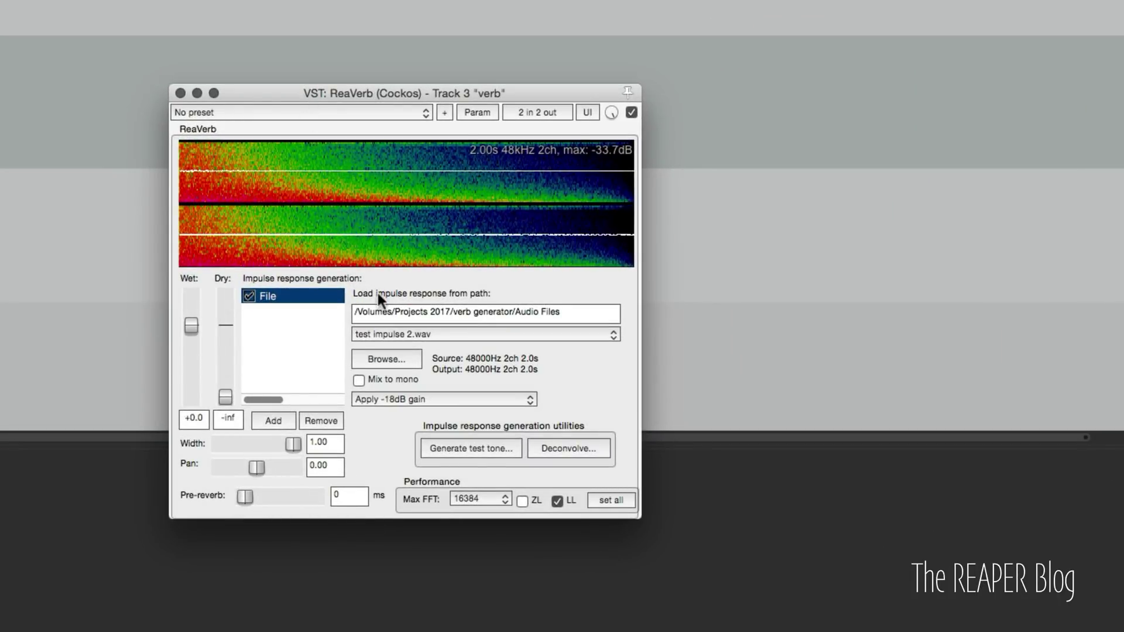
# Play the Loopport drum-like loop on the source track from its start to hear it through ReaVerb's test impulse
pyautogui.hscroll(3, 819, 80)
pyautogui.click(972, 23)
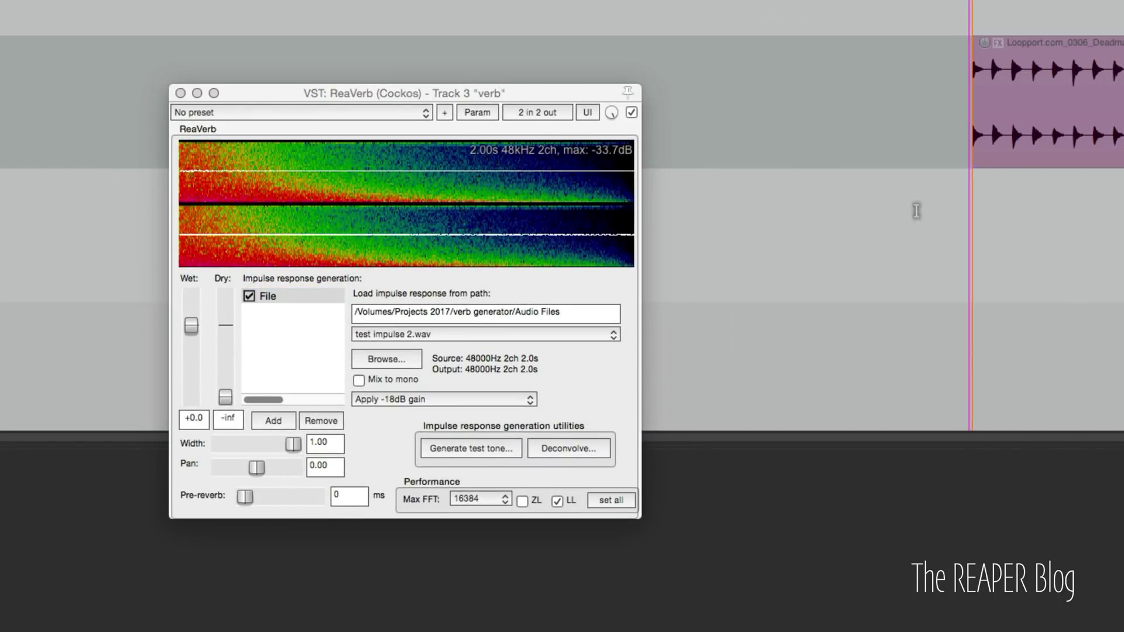
pyautogui.press('space')
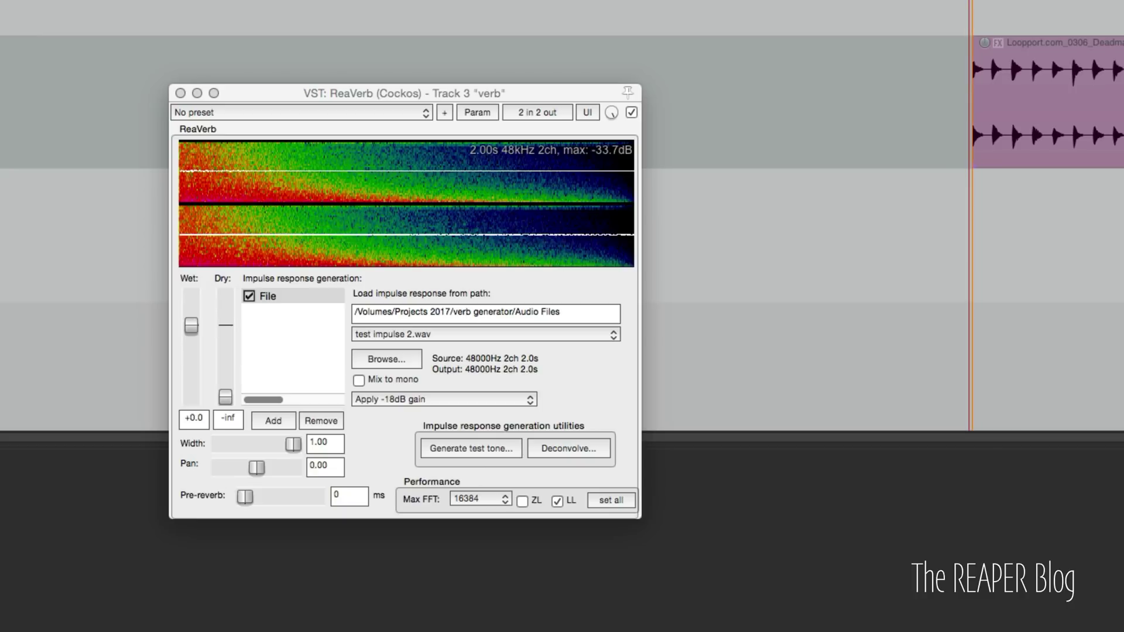
pyautogui.click(920, 285)
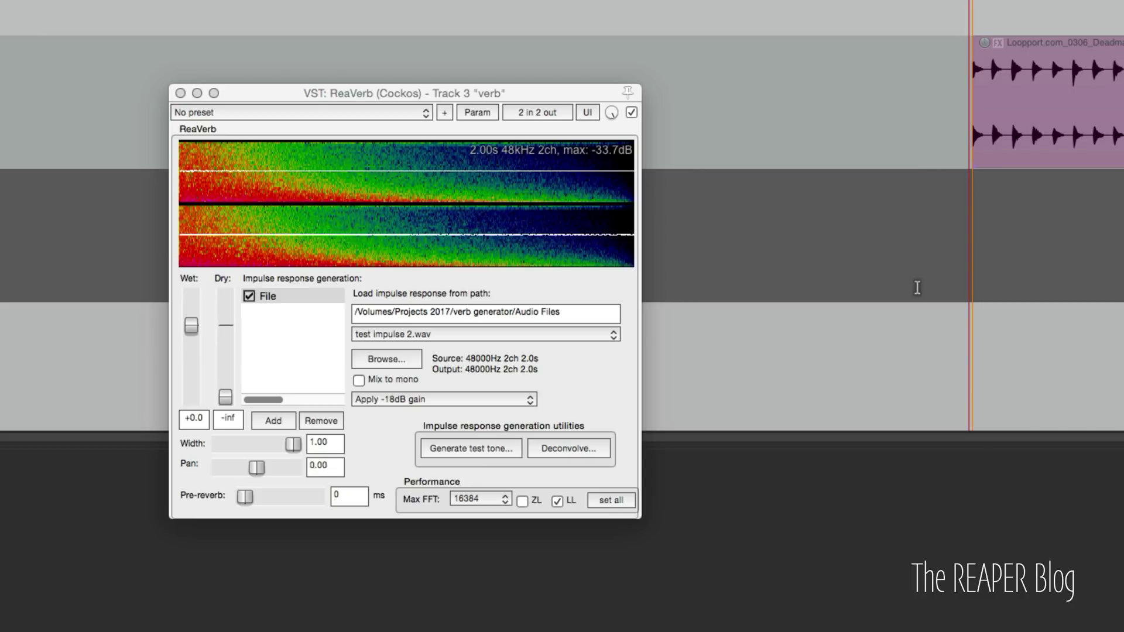
pyautogui.hscroll(2, 916, 291)
pyautogui.press('space')
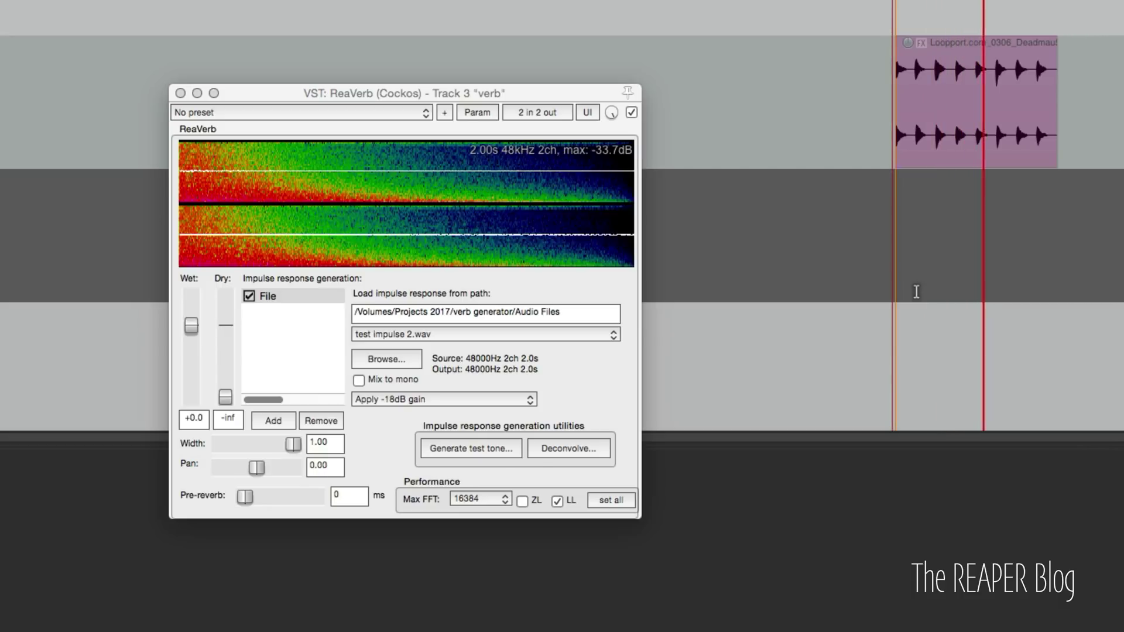
pyautogui.press('space')
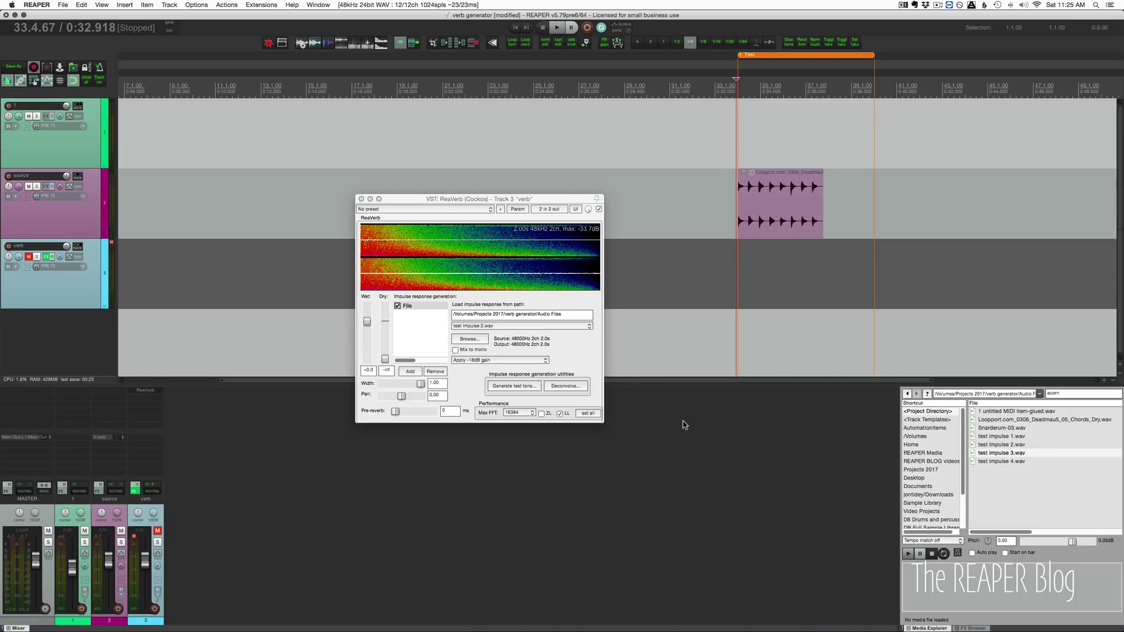
# Remove the full-length fade-out from the glued item on track 1 and play the unfaded sound from the project start
pyautogui.press('Home')
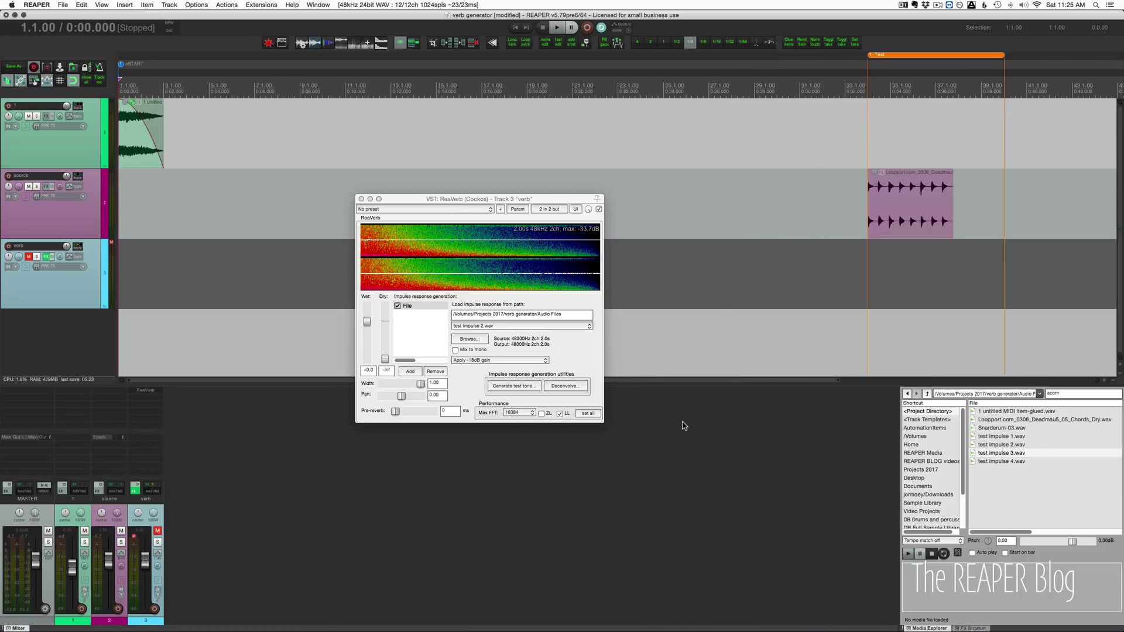
pyautogui.click(209, 122)
pyautogui.scroll(5, 221, 184)
pyautogui.click(190, 152)
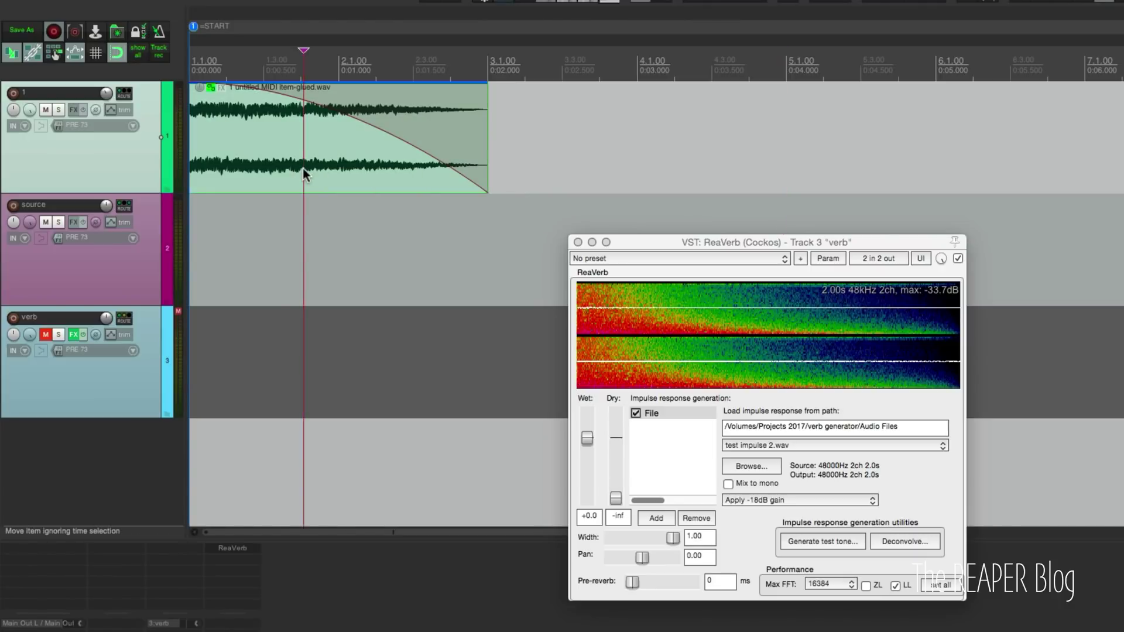
pyautogui.press('Home')
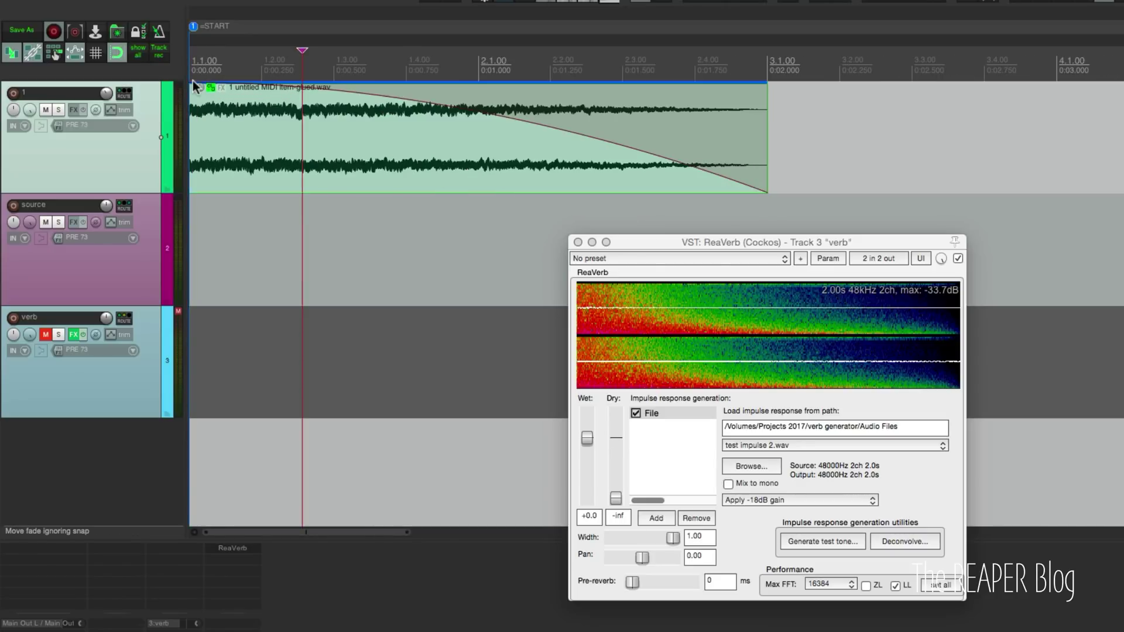
pyautogui.moveTo(194, 84); pyautogui.dragTo(829, 54)
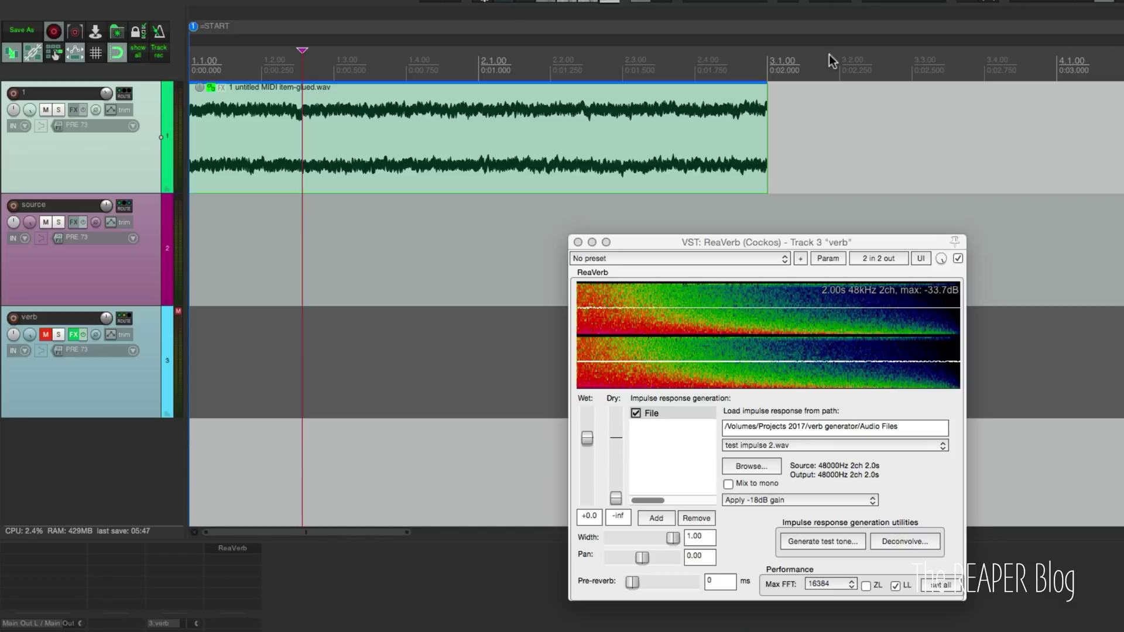
pyautogui.press('Home')
pyautogui.press('space')
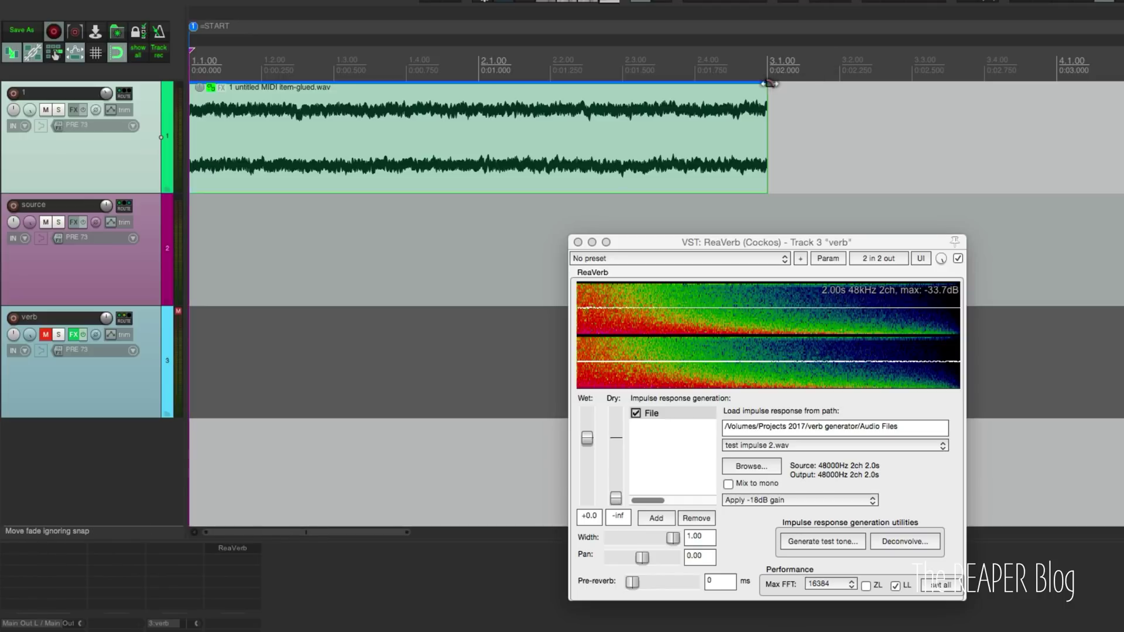
# Fade out the item on track 1 over its full length with a curve that falls quickly at first, and play it
pyautogui.moveTo(765, 84); pyautogui.dragTo(52, 76)
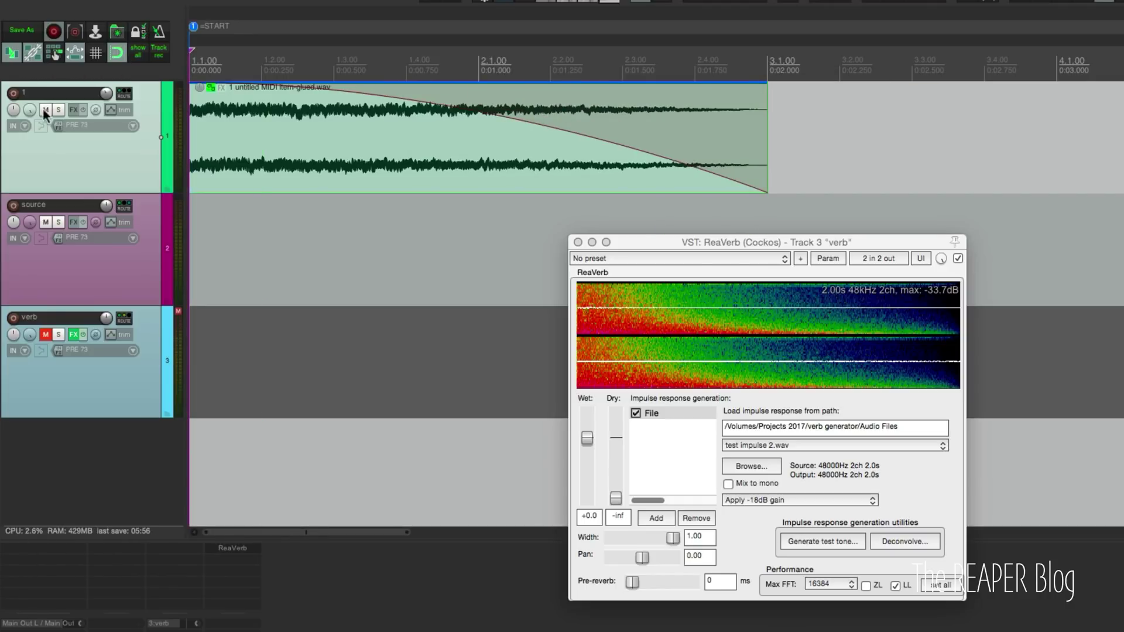
pyautogui.moveTo(468, 111); pyautogui.dragTo(214, 399)
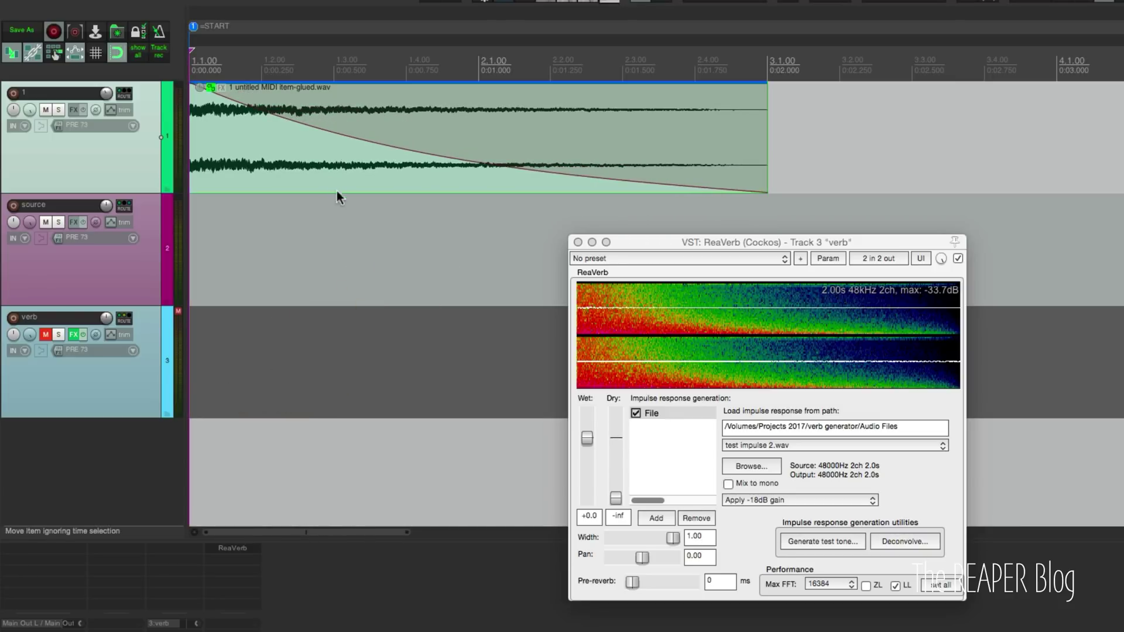
pyautogui.moveTo(377, 144); pyautogui.dragTo(369, 161)
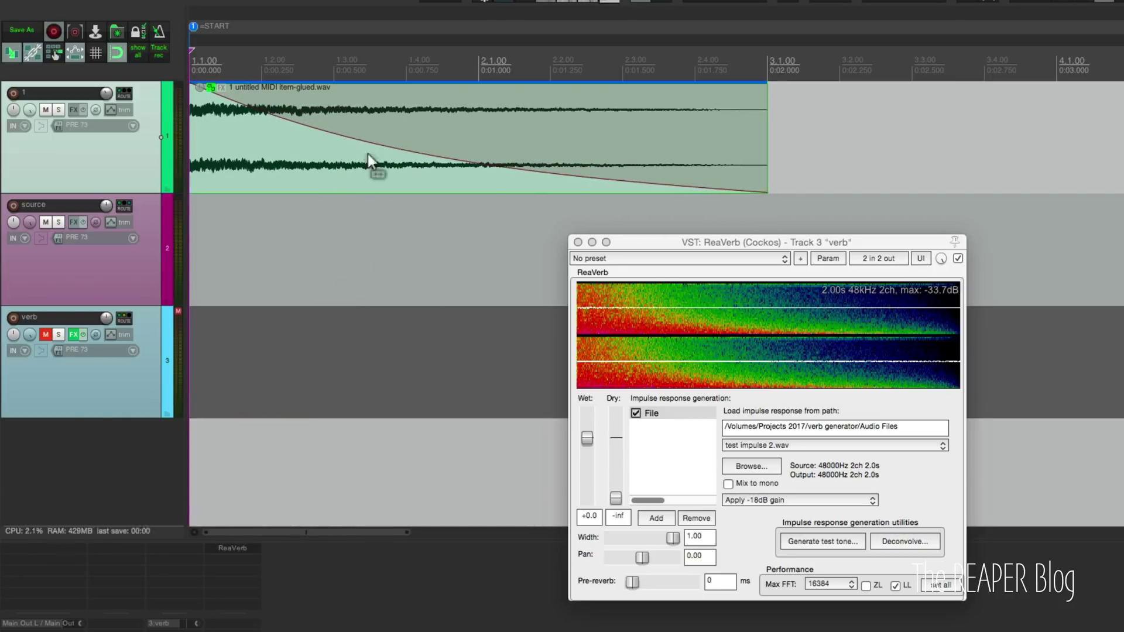
pyautogui.press('space')
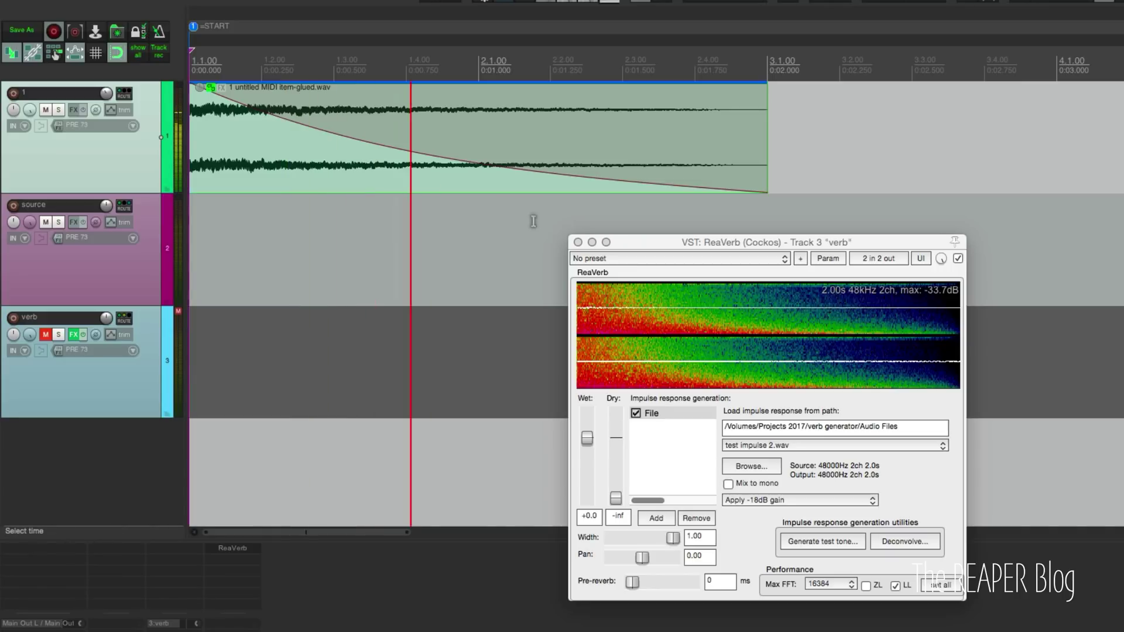
# Close the ReaVerb window and insert the TDR Nova equalizer on track 1
pyautogui.click(578, 242)
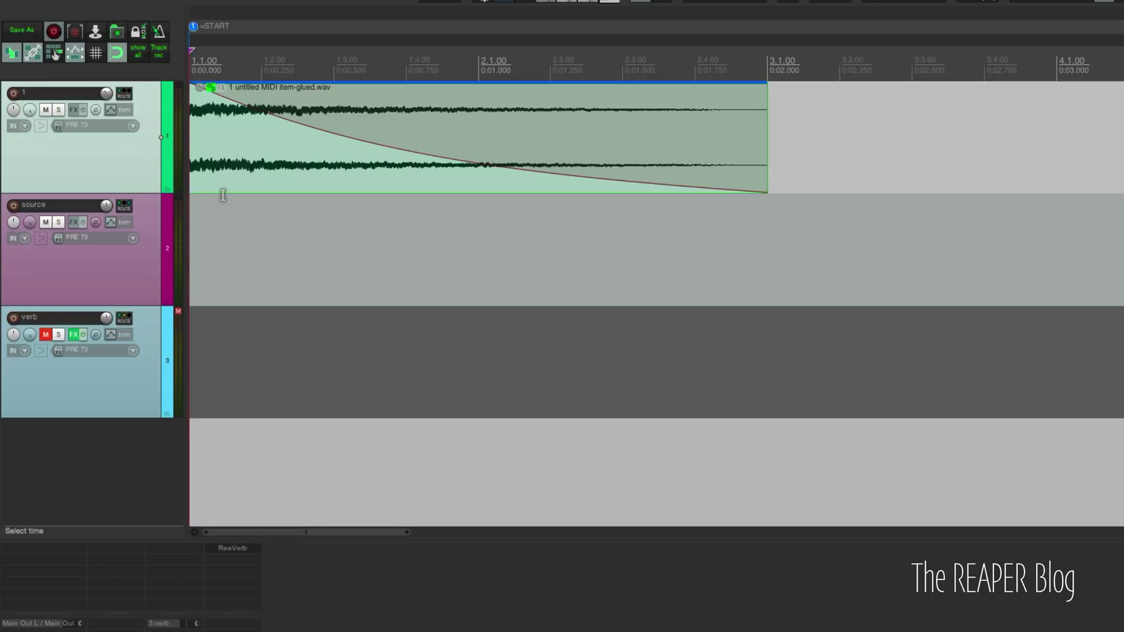
pyautogui.rightClick(74, 109)
pyautogui.moveTo(138, 152)
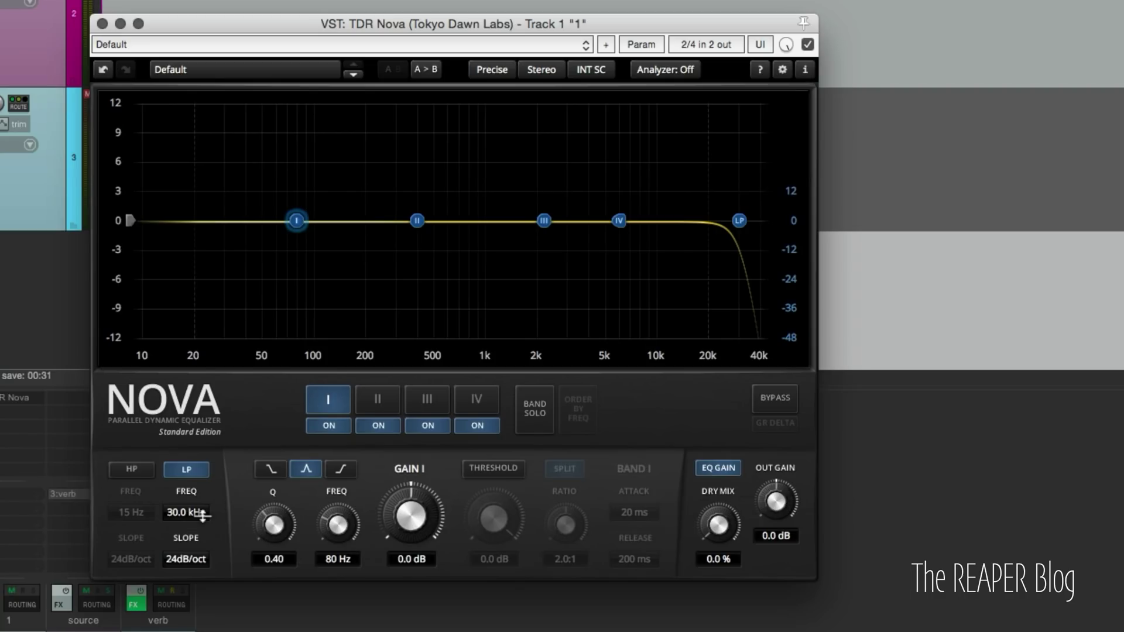
# Set TDR Nova's low-pass filter to 40.0 kHz with a 6dB/oct slope
pyautogui.moveTo(202, 518); pyautogui.dragTo(202, 504)
pyautogui.click(185, 560)
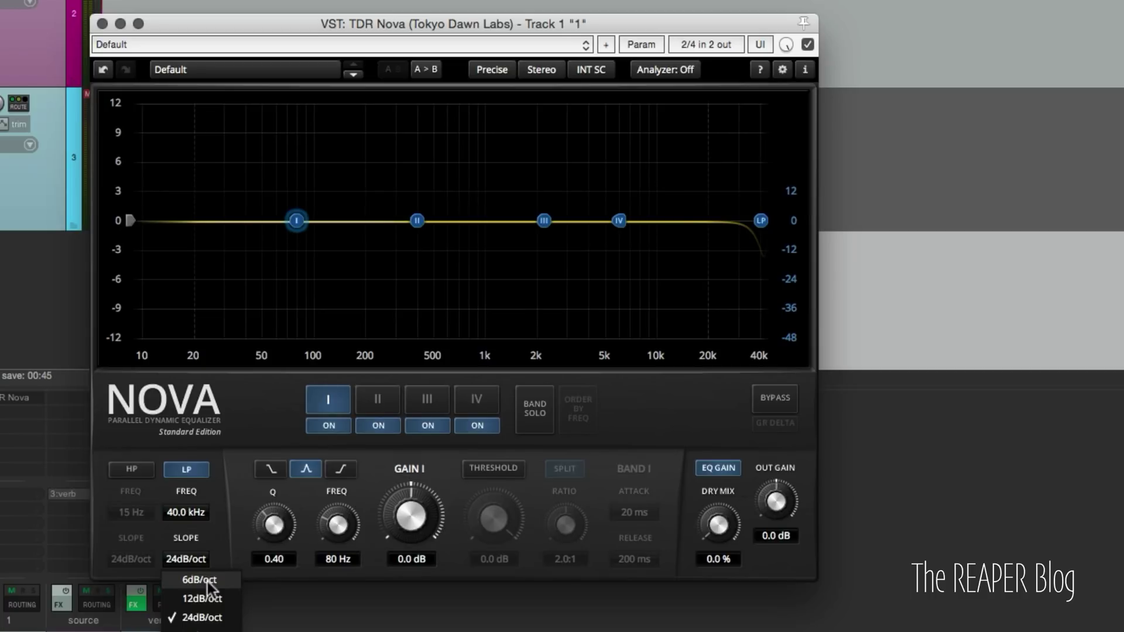
pyautogui.click(202, 580)
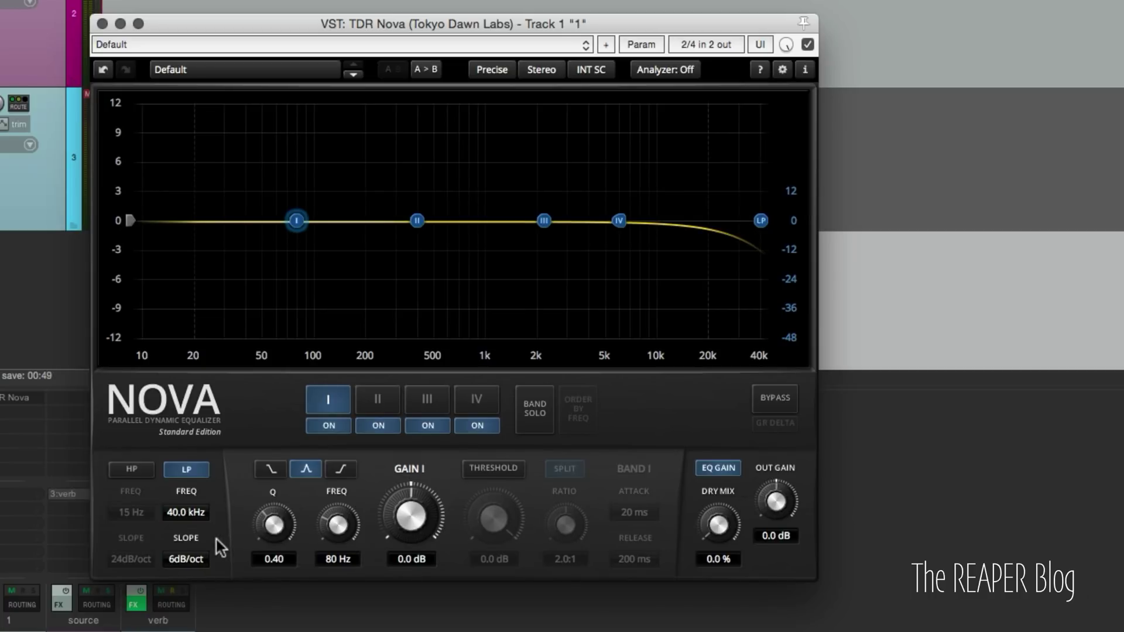
# Touch TDR Nova's low-pass frequency and show its automation envelope under track 1
pyautogui.moveTo(189, 514)
pyautogui.mouseDown()
pyautogui.moveTo(188, 524)
pyautogui.moveTo(189, 514)
pyautogui.mouseUp()
pyautogui.click(655, 41)
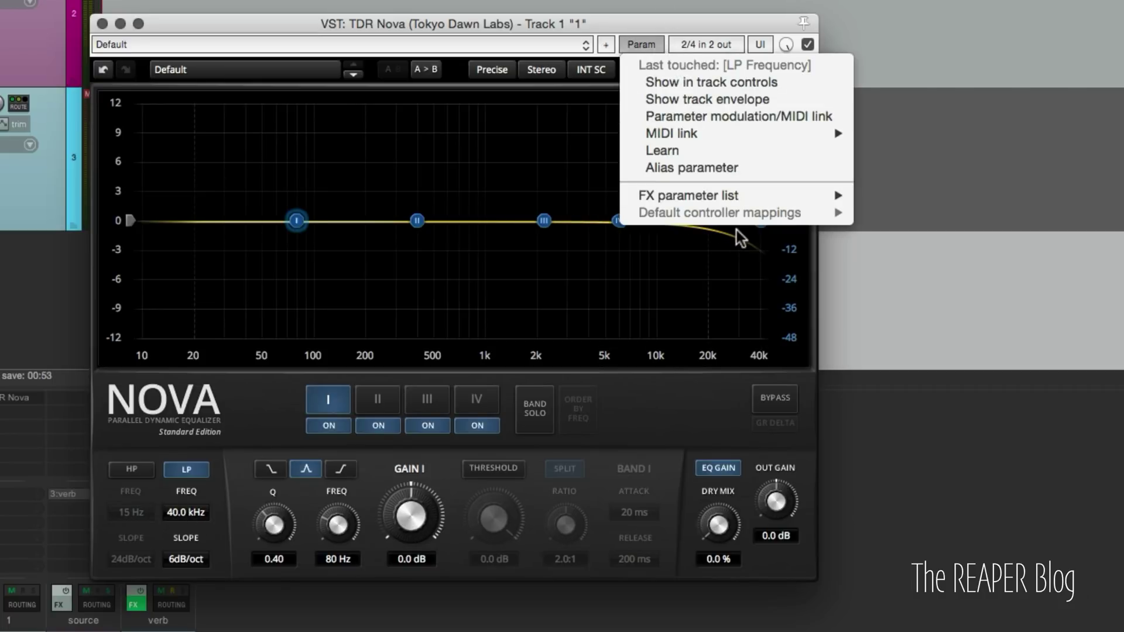
pyautogui.click(778, 86)
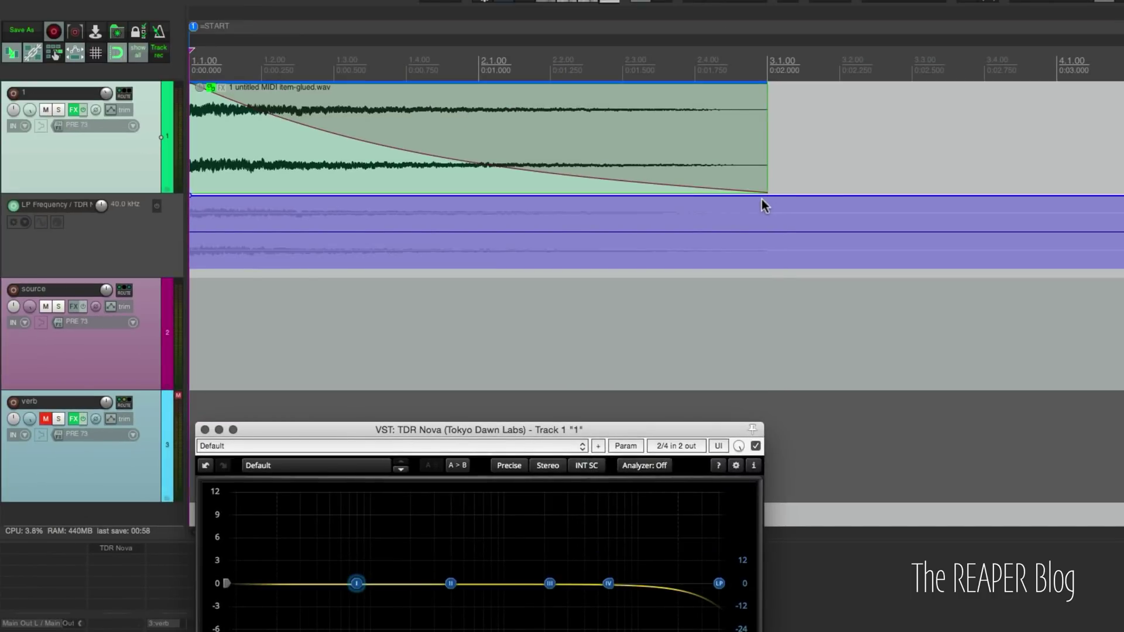
# Add an envelope point at 10 Hz near the item's end, curve the low-pass sweep to fall quickly at first, and play it
pyautogui.moveTo(762, 200); pyautogui.dragTo(764, 436)
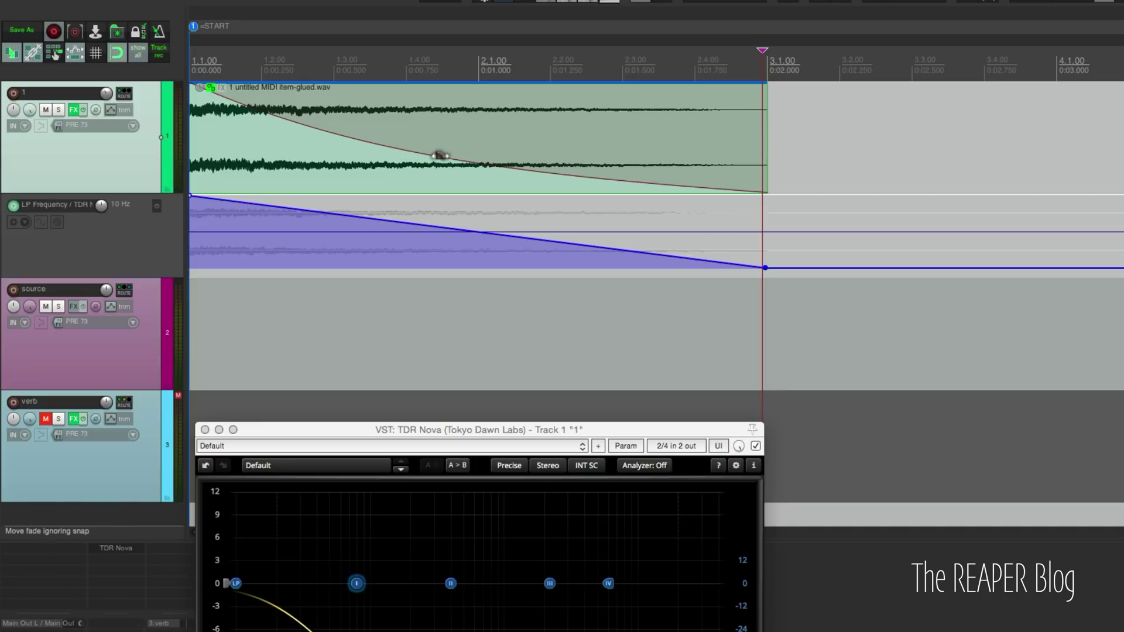
pyautogui.moveTo(410, 224); pyautogui.dragTo(303, 273)
pyautogui.press('Home')
pyautogui.press('space')
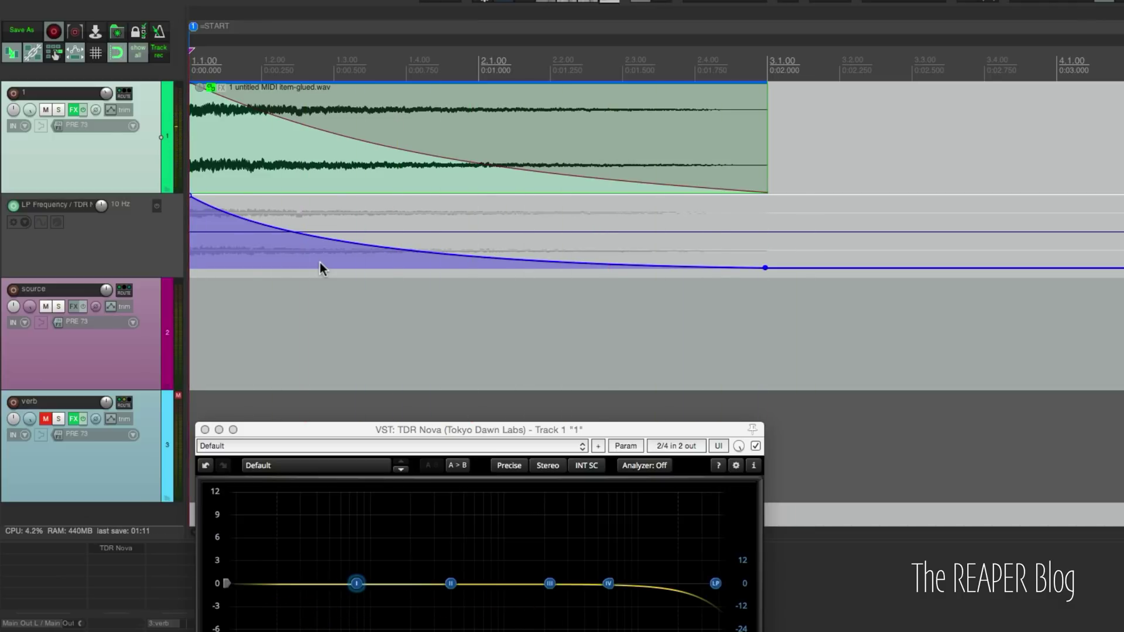
# Raise the low-pass envelope's end point to about 0.22 at 3.1.00 and play the result
pyautogui.moveTo(765, 267); pyautogui.dragTo(767, 241)
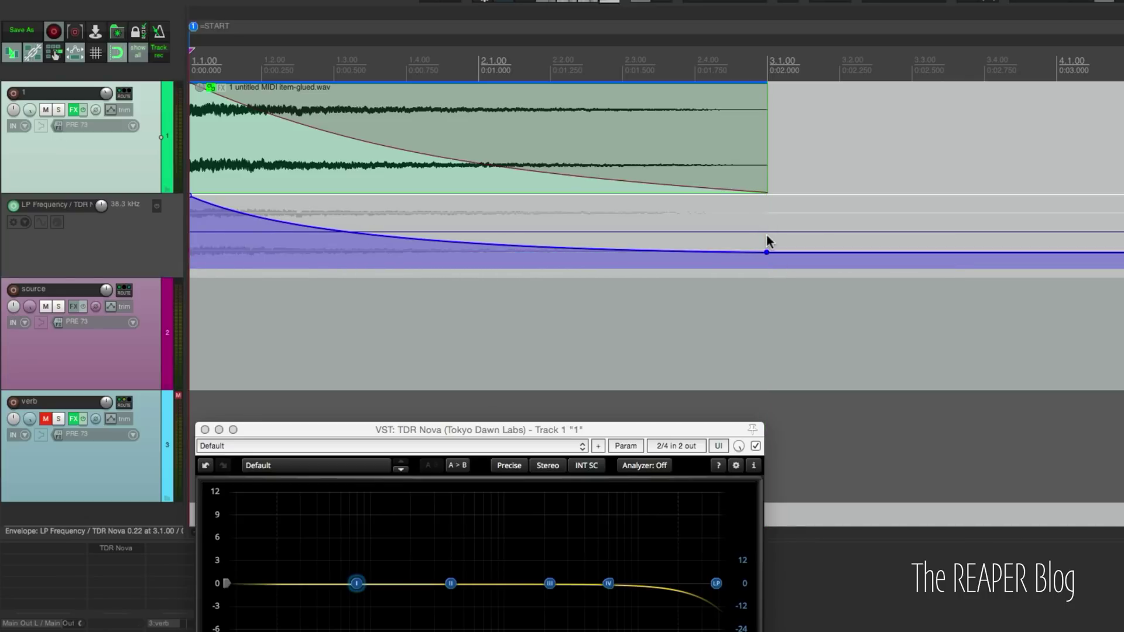
pyautogui.press('space')
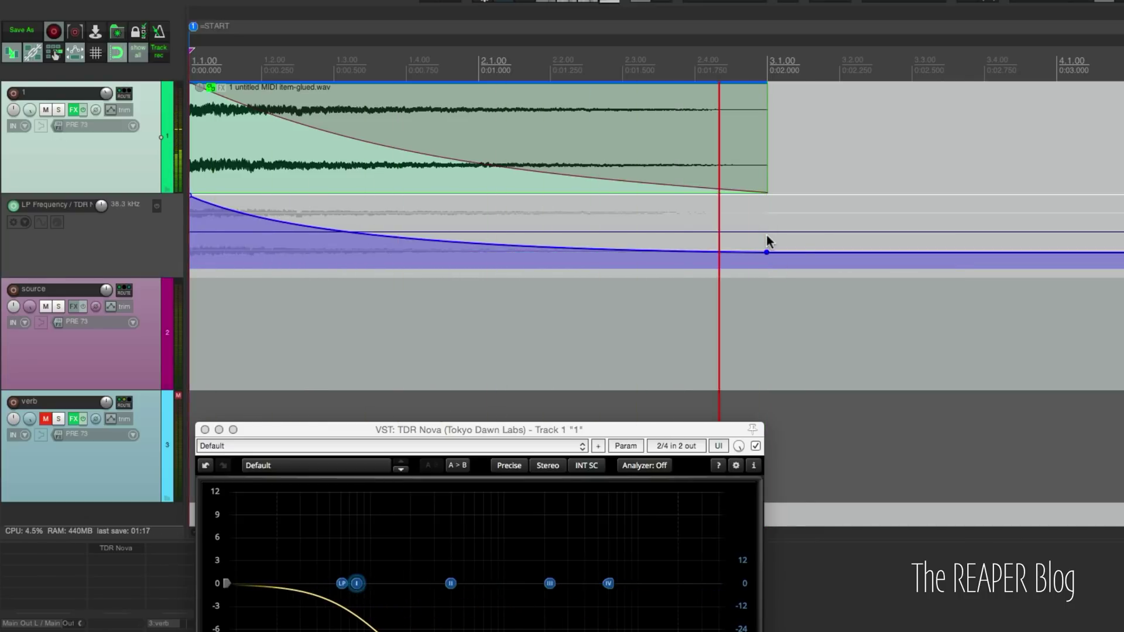
pyautogui.press('space')
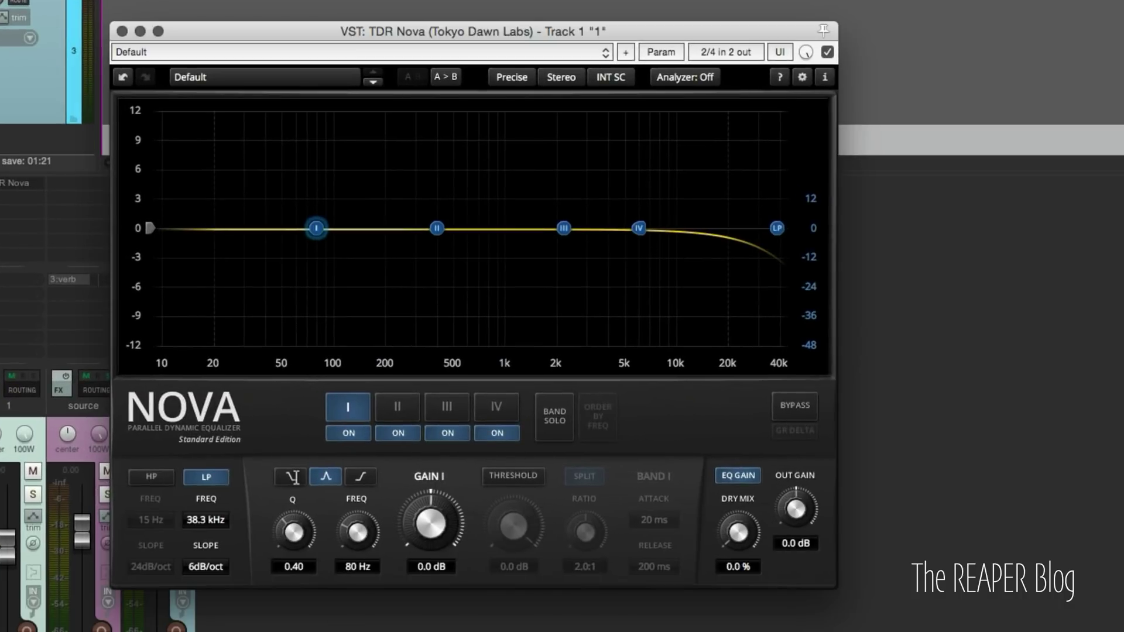
# Enable the threshold on TDR Nova's band I and set it to -36.7 dB while listening to the item
pyautogui.click(509, 475)
pyautogui.scroll(-8, 521, 527)
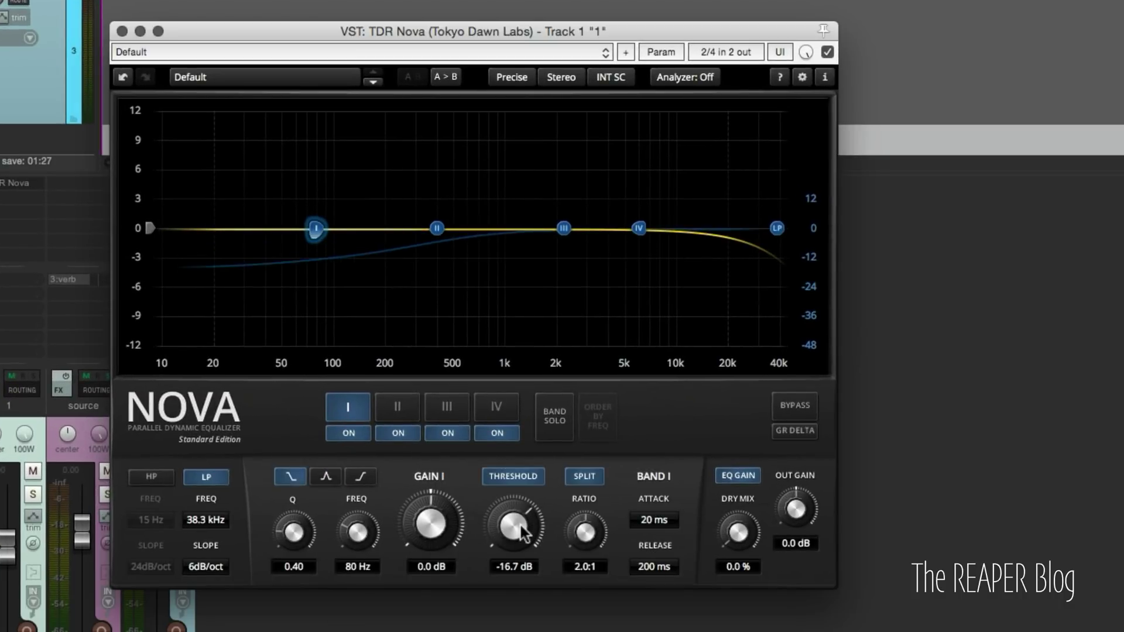
pyautogui.press('space')
pyautogui.scroll(-8, 519, 527)
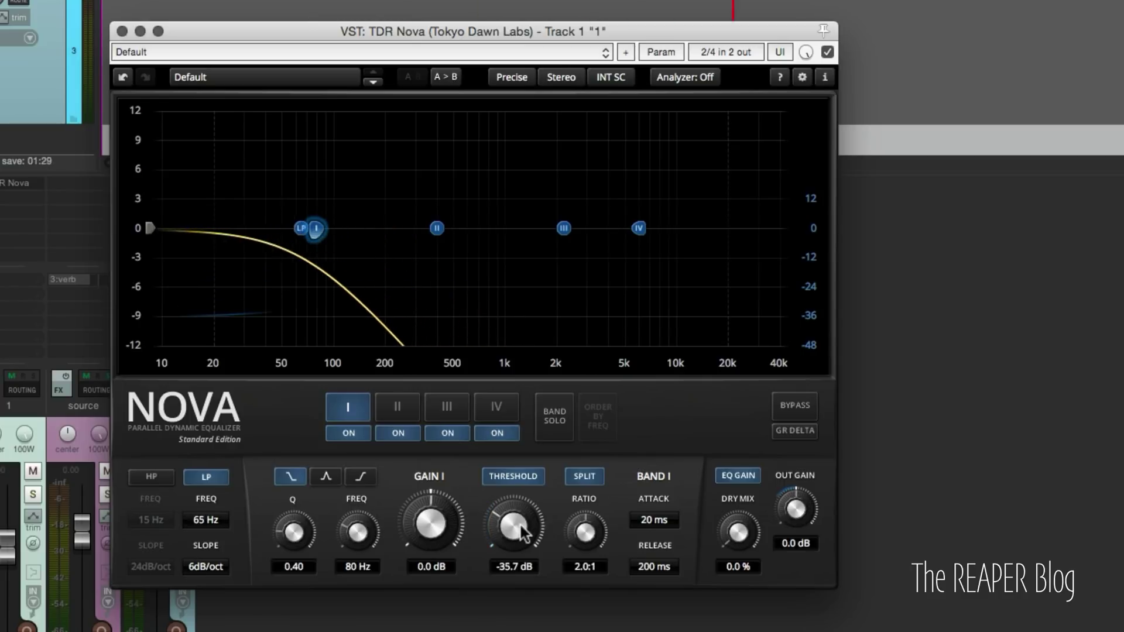
pyautogui.scroll(5, 519, 527)
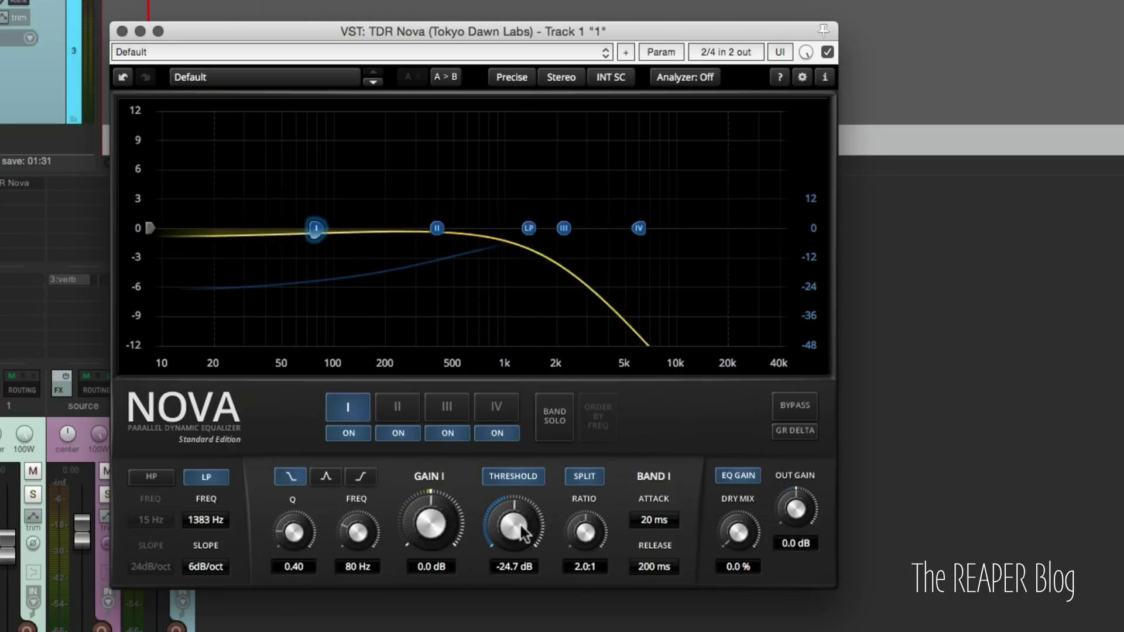
pyautogui.scroll(-2, 520, 527)
pyautogui.scroll(-4, 521, 525)
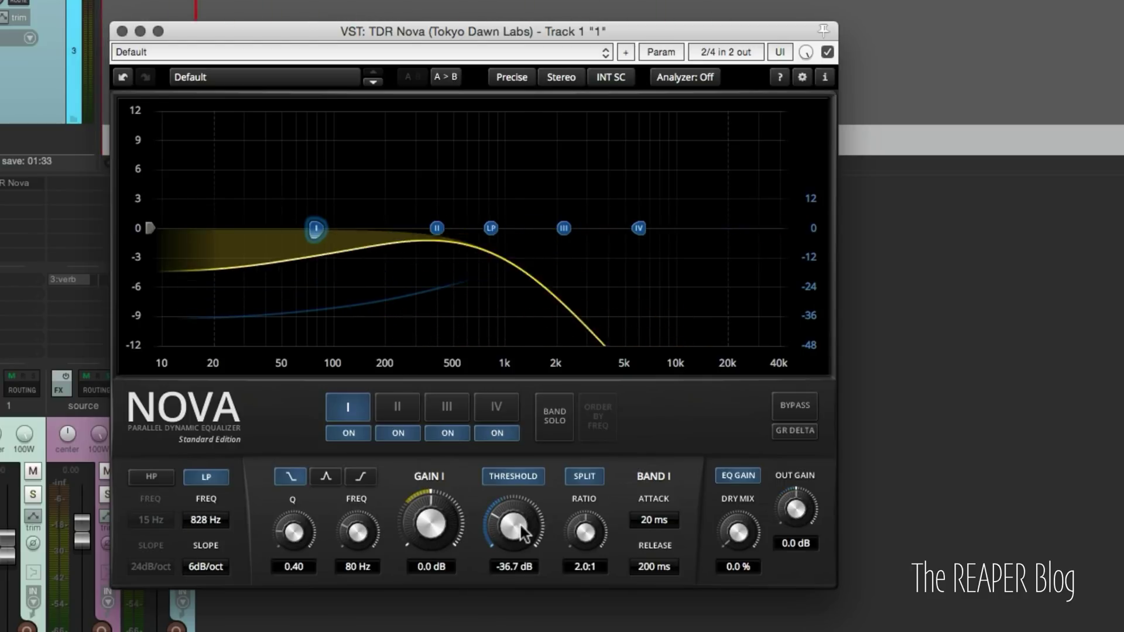
# Lower band I's gain to -3.5 dB and pull band II down to about -4.5 dB near 700 Hz
pyautogui.scroll(-3, 426, 532)
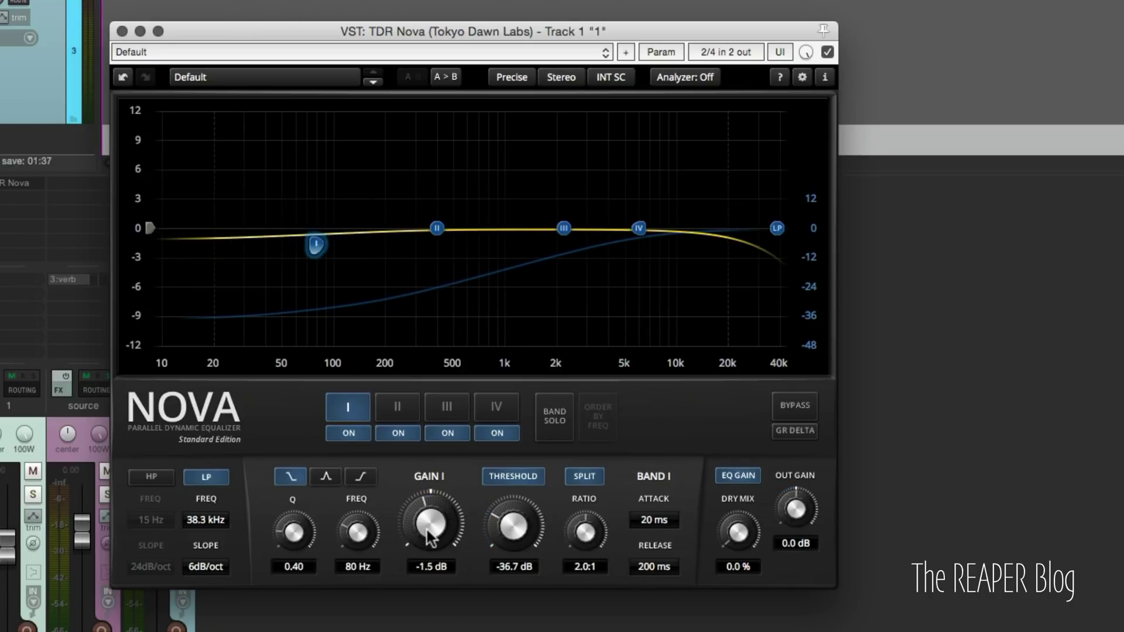
pyautogui.scroll(-1, 427, 530)
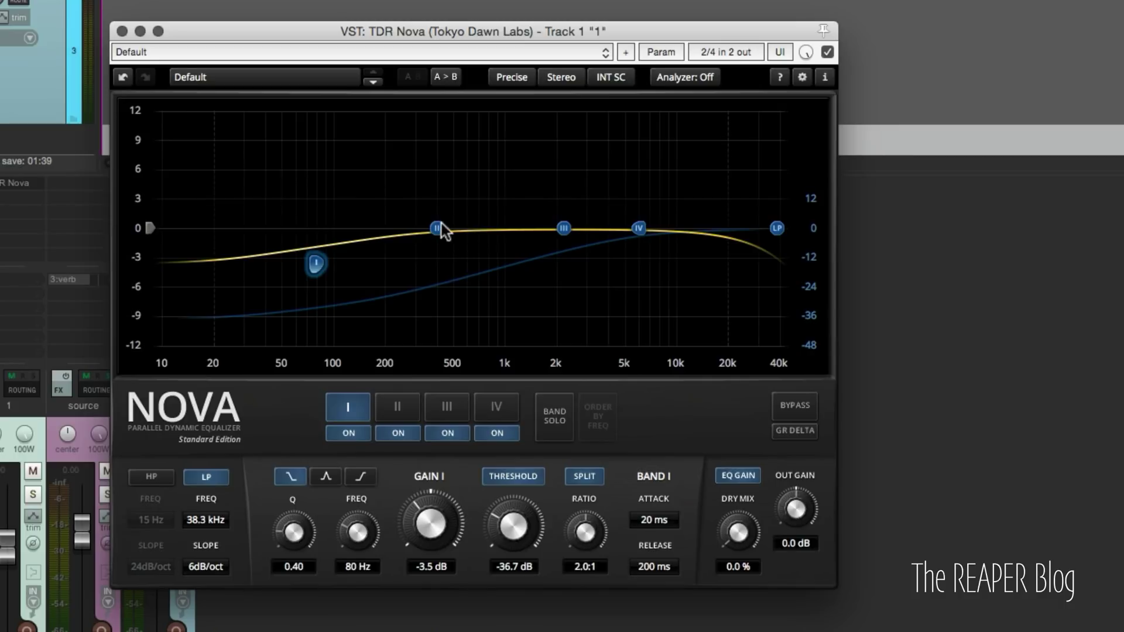
pyautogui.moveTo(442, 223); pyautogui.dragTo(475, 271)
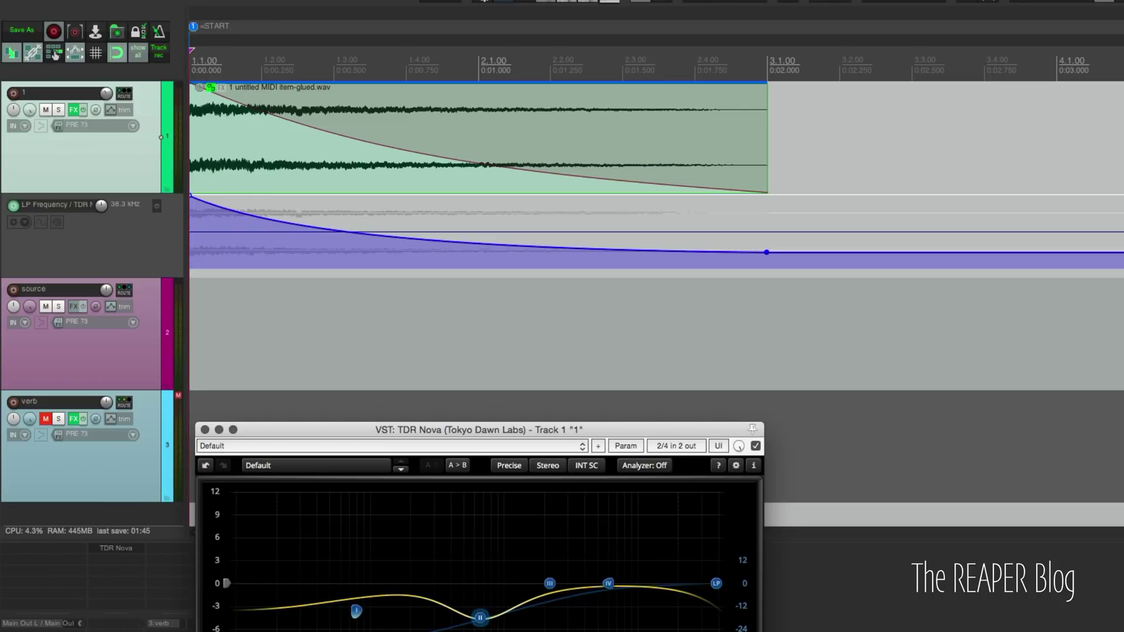
# Set the time selection to the length of the two-second item on track 1
pyautogui.moveTo(565, 431); pyautogui.dragTo(619, 441)
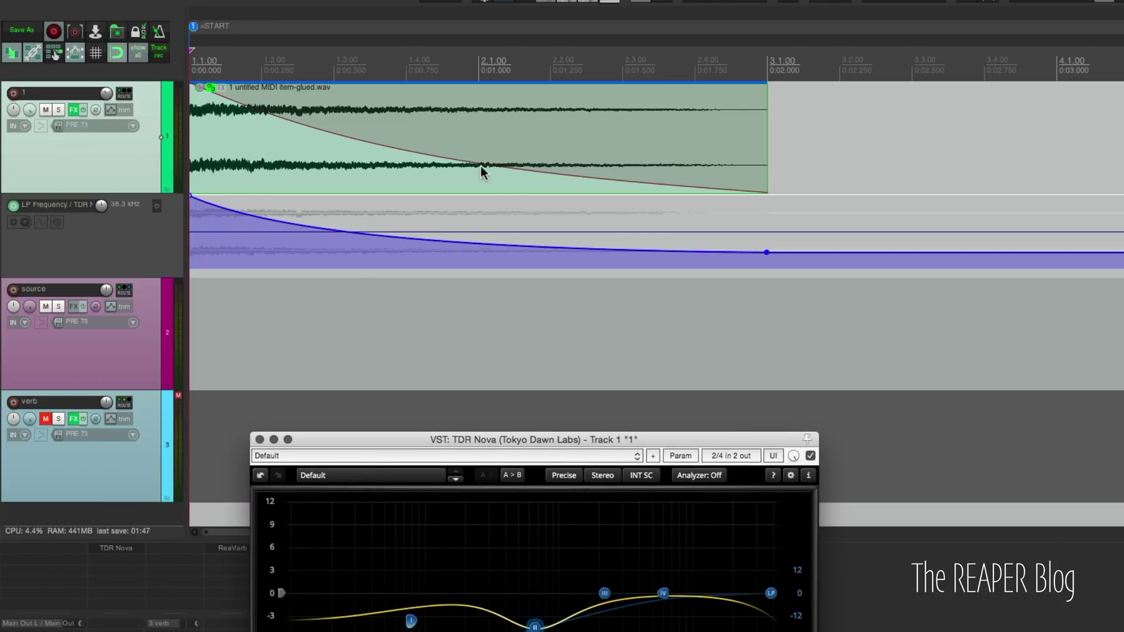
pyautogui.click(378, 159)
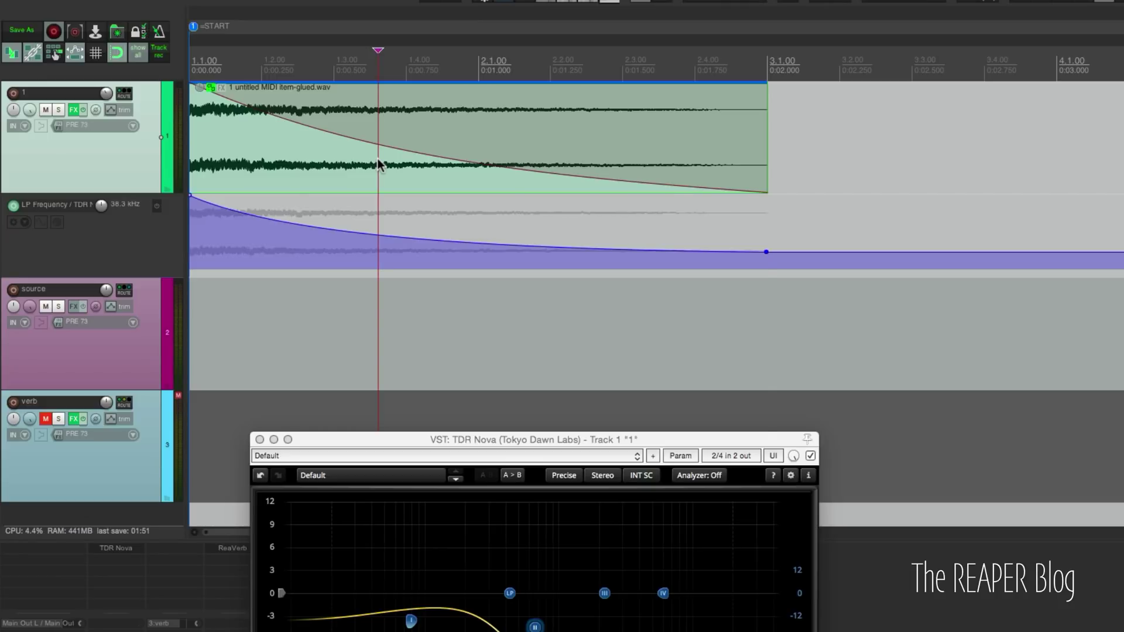
pyautogui.hotkey('shift', 't')
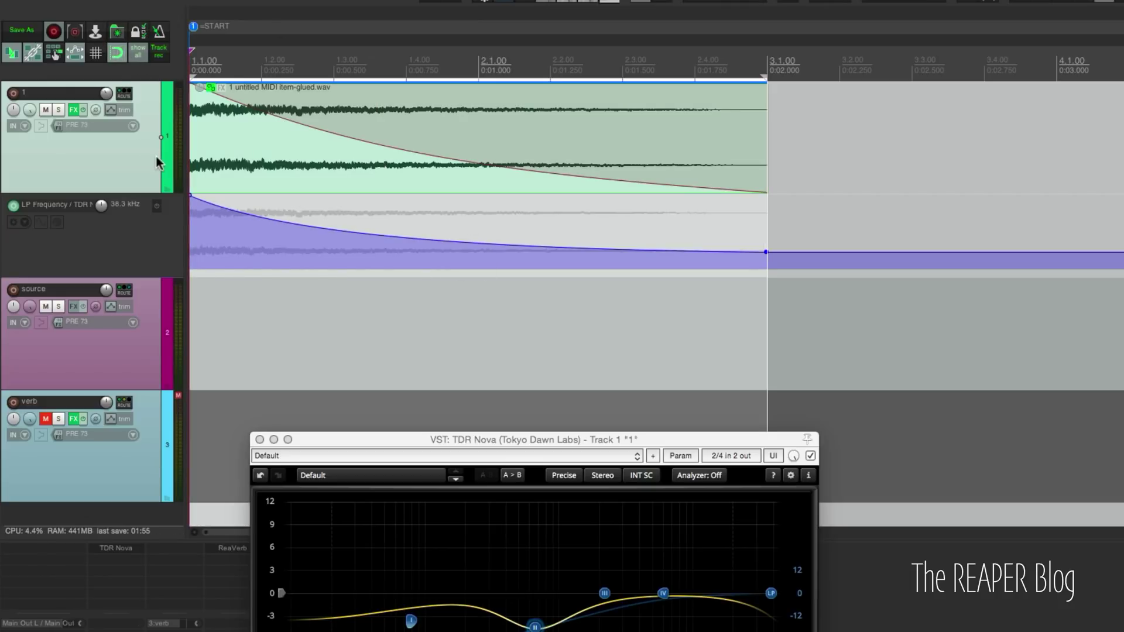
# Check the volume in track 1's routing settings and play the item
pyautogui.rightClick(106, 92)
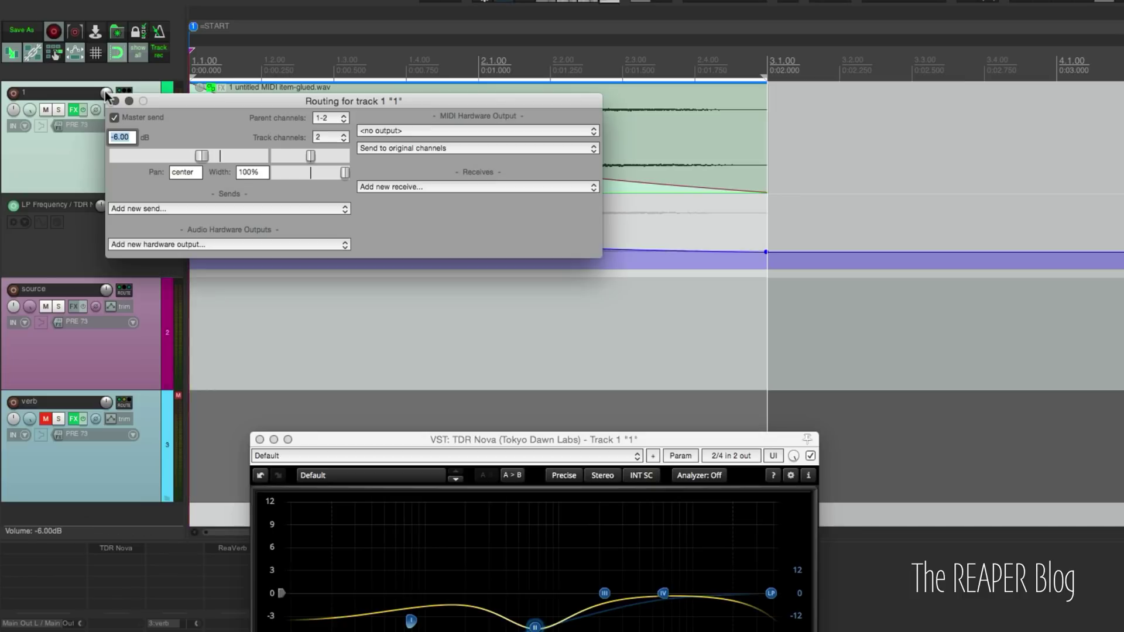
pyautogui.press('Escape')
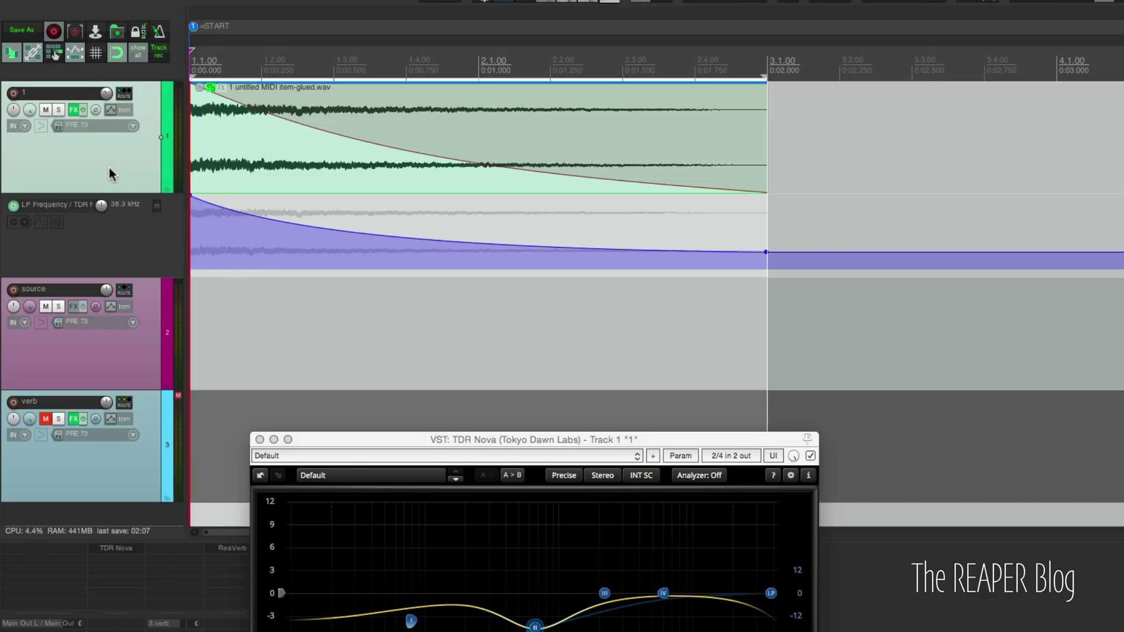
pyautogui.press('space')
pyautogui.press('space')
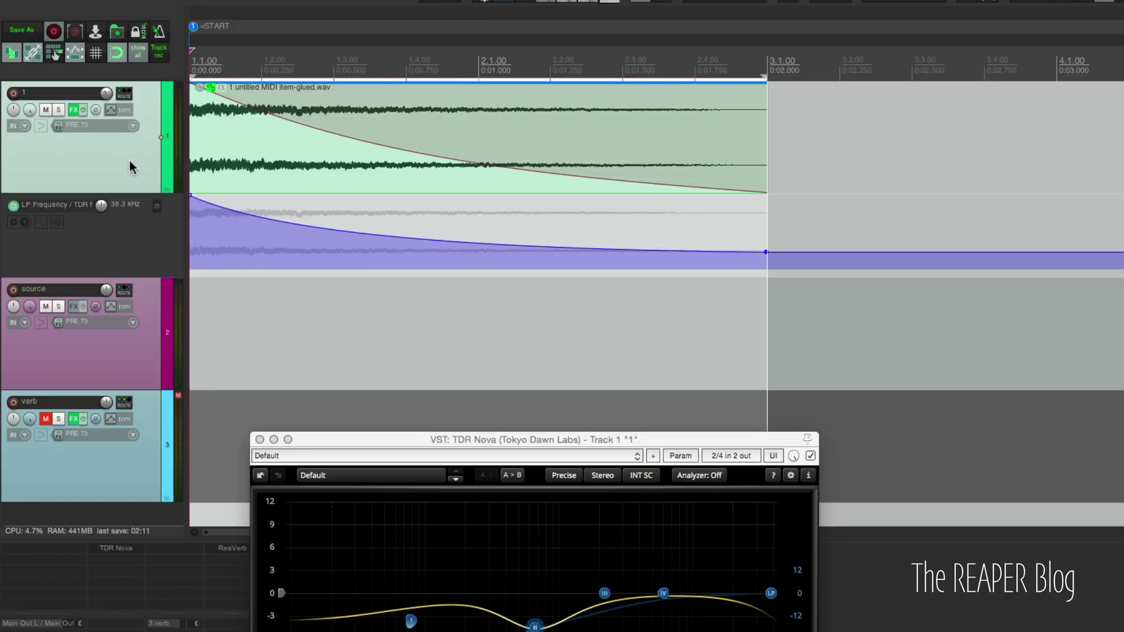
# Render the time selection from the master mix to a 24-bit stereo WAV named Audio Files/IR01
pyautogui.click(96, 31)
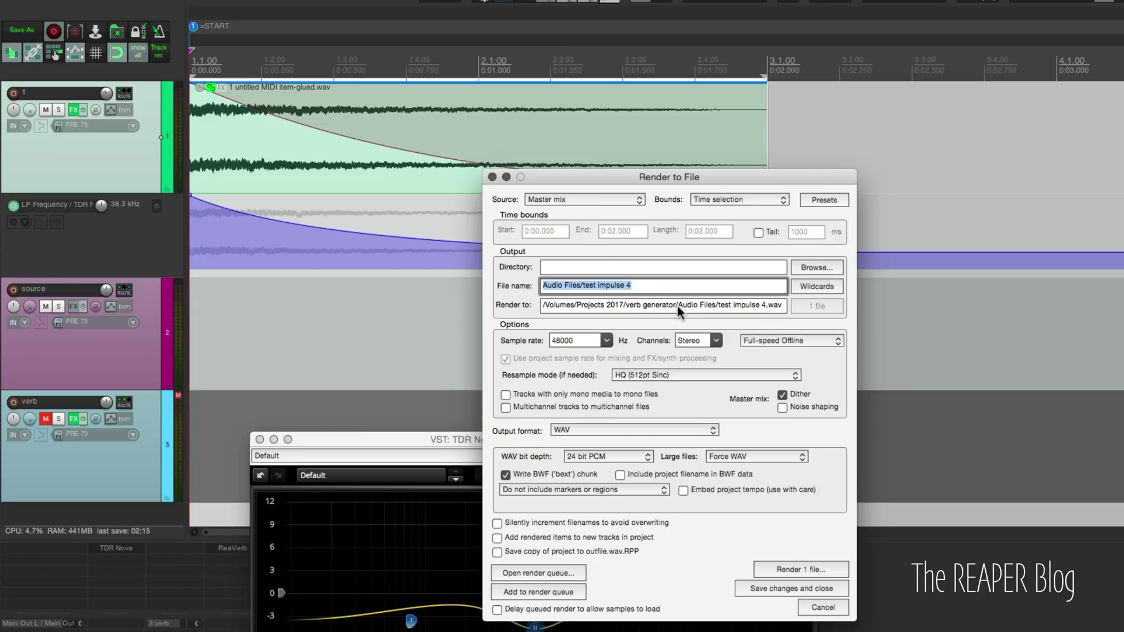
pyautogui.write('Audio Files/IM')
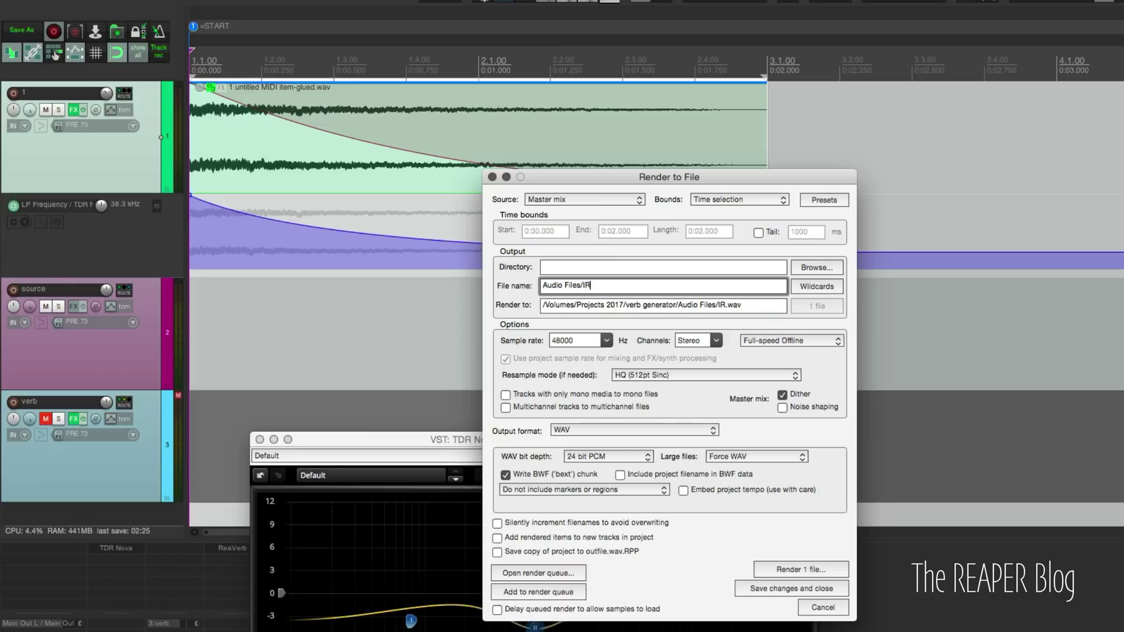
pyautogui.write(')!')
pyautogui.press('BackSpace')
pyautogui.press('BackSpace')
pyautogui.write('01')
pyautogui.click(811, 572)
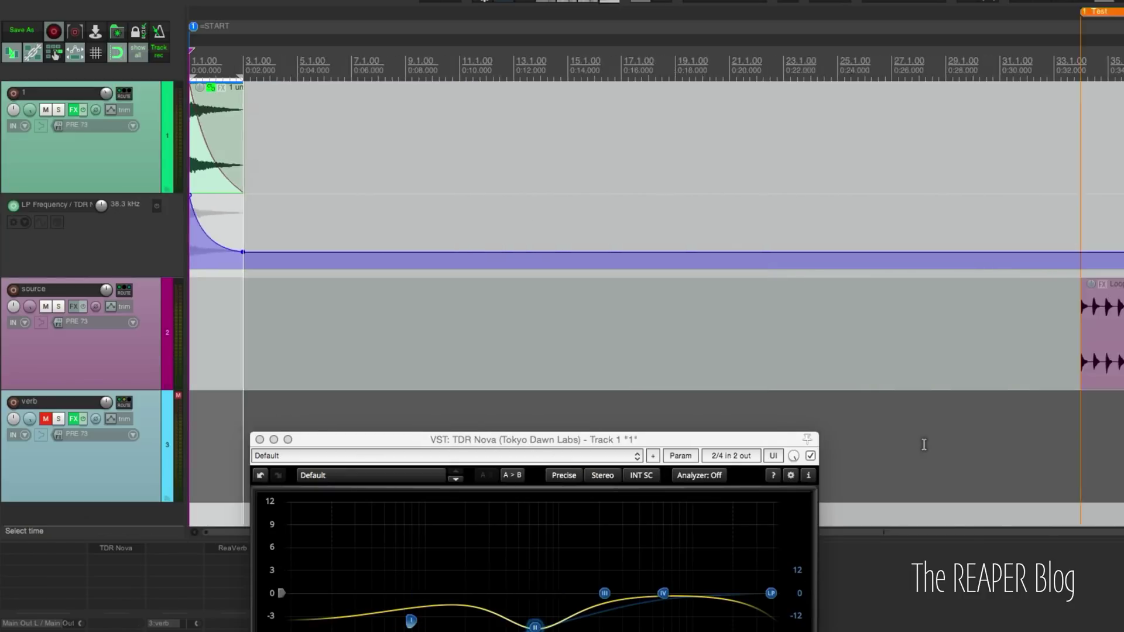
# Place the edit cursor at 34.1.00, the start of the dry chords loop on the source track
pyautogui.moveTo(1113, 381); pyautogui.dragTo(780, 381)
pyautogui.click(744, 373)
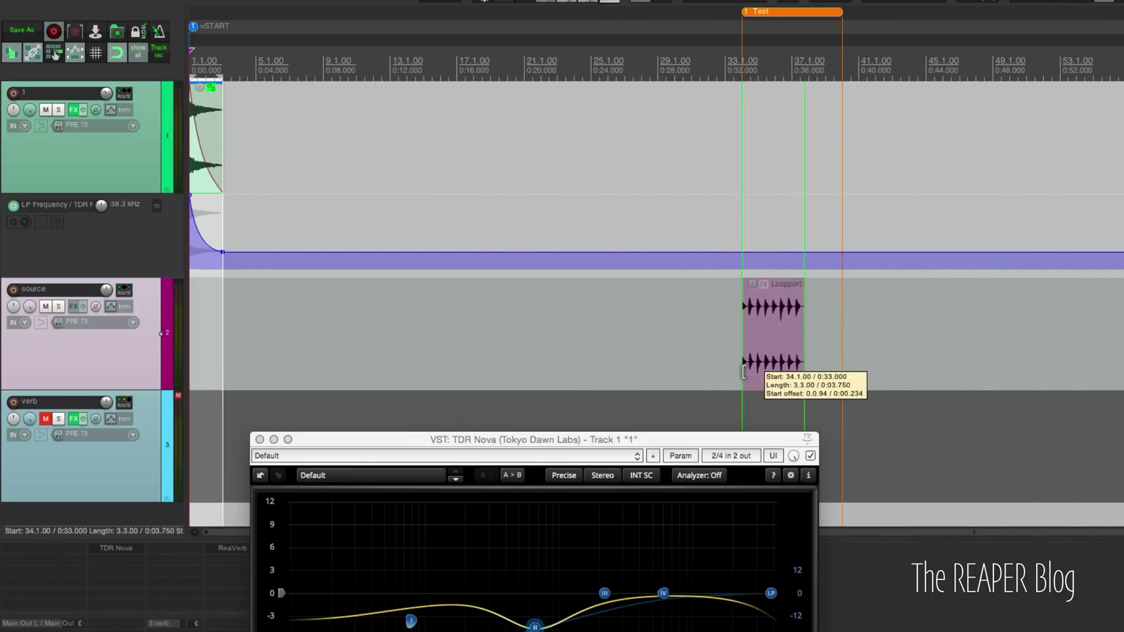
pyautogui.scroll(2, 783, 427)
pyautogui.click(396, 348)
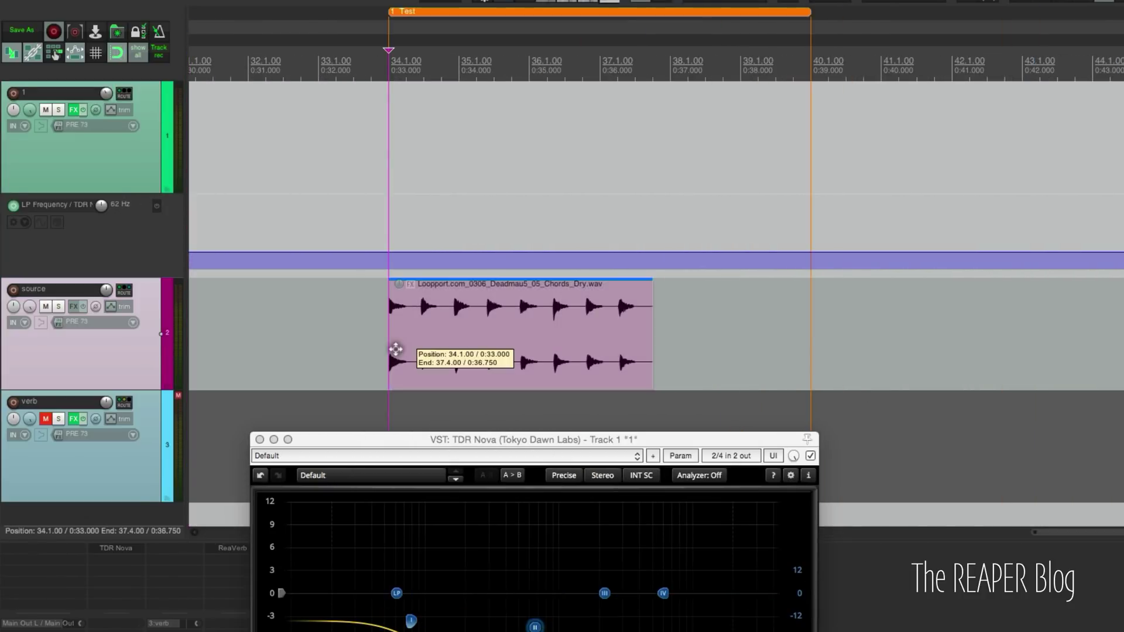
pyautogui.click(394, 353)
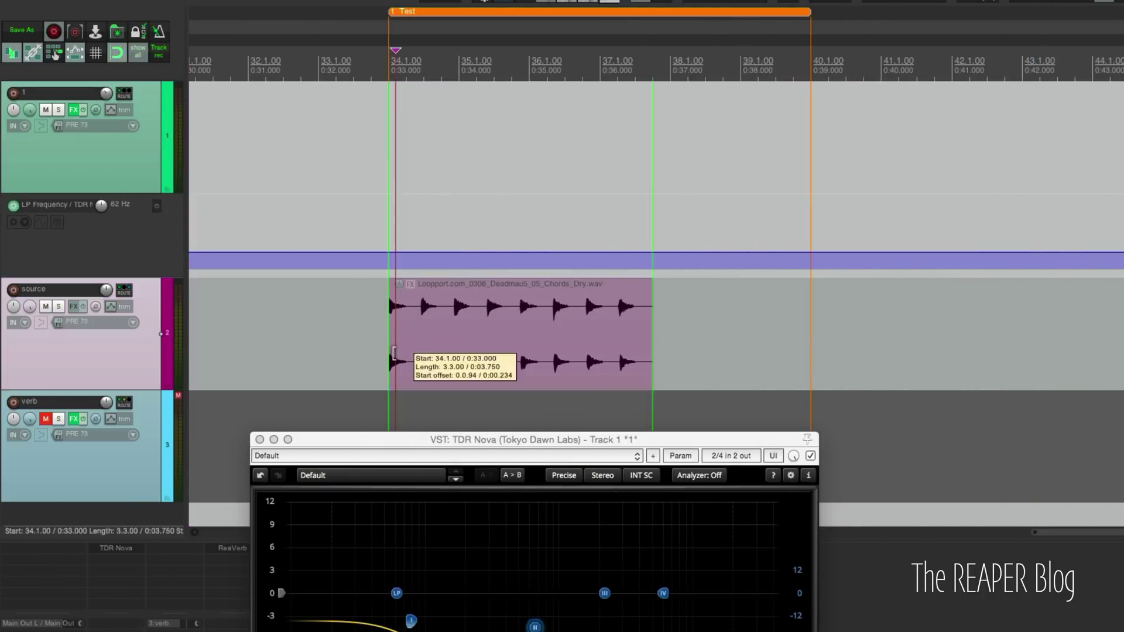
# Close TDR Nova and load IR01.wav as the impulse response in ReaVerb on the verb track
pyautogui.click(260, 439)
pyautogui.click(244, 548)
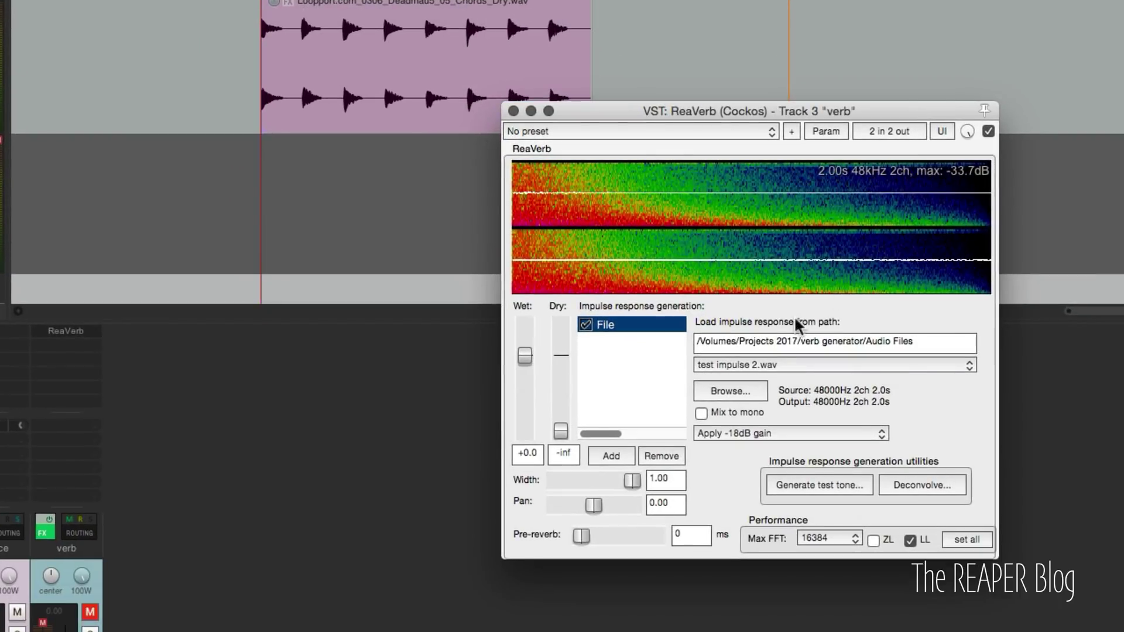
pyautogui.click(785, 445)
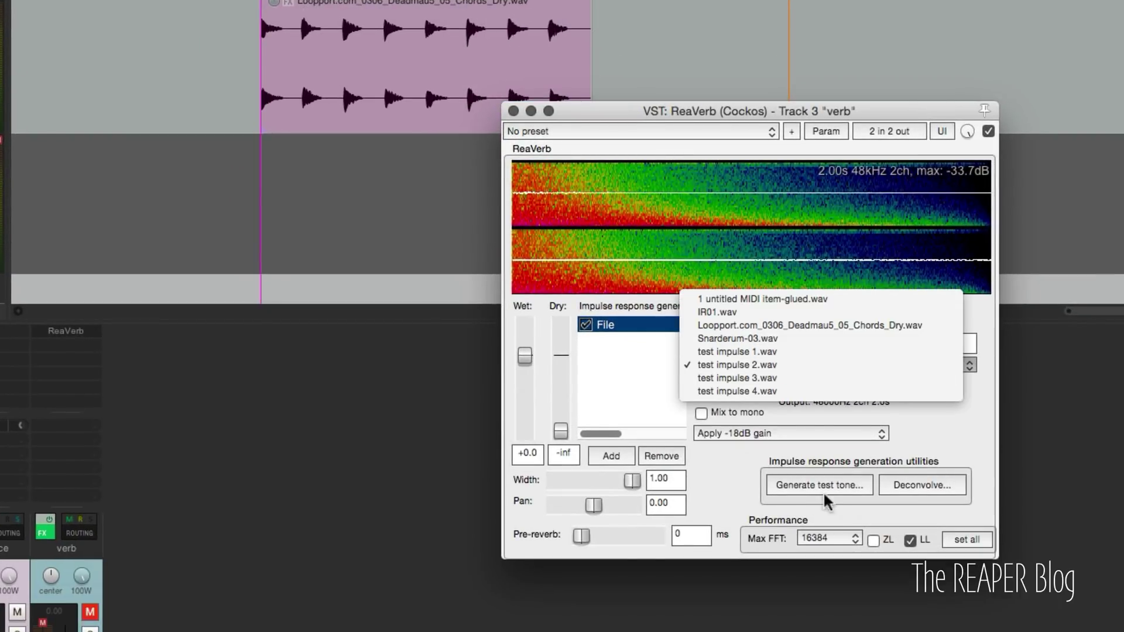
pyautogui.click(750, 316)
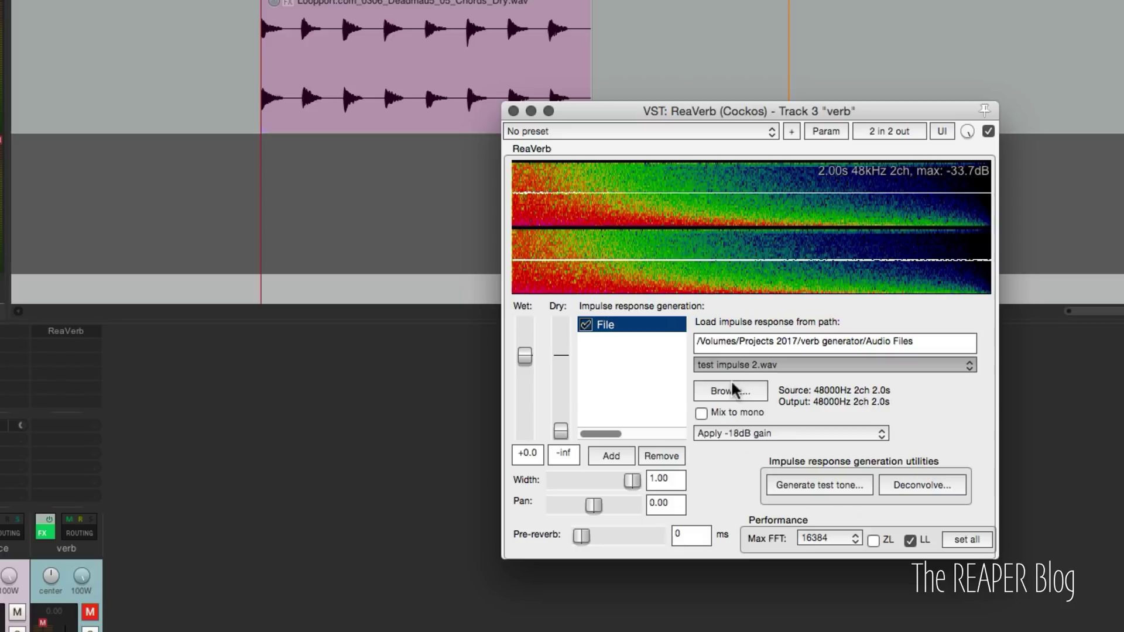
# Try ReaVerb's deprecated normalize to -18dB mode on the impulse and restore Apply -18dB gain
pyautogui.click(750, 436)
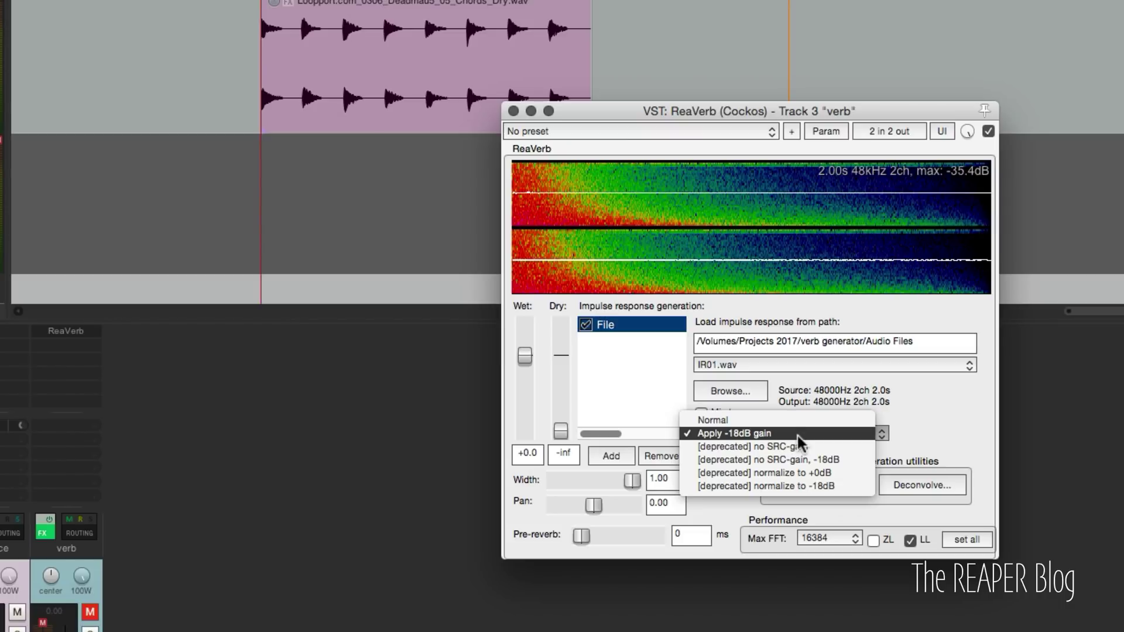
pyautogui.click(826, 488)
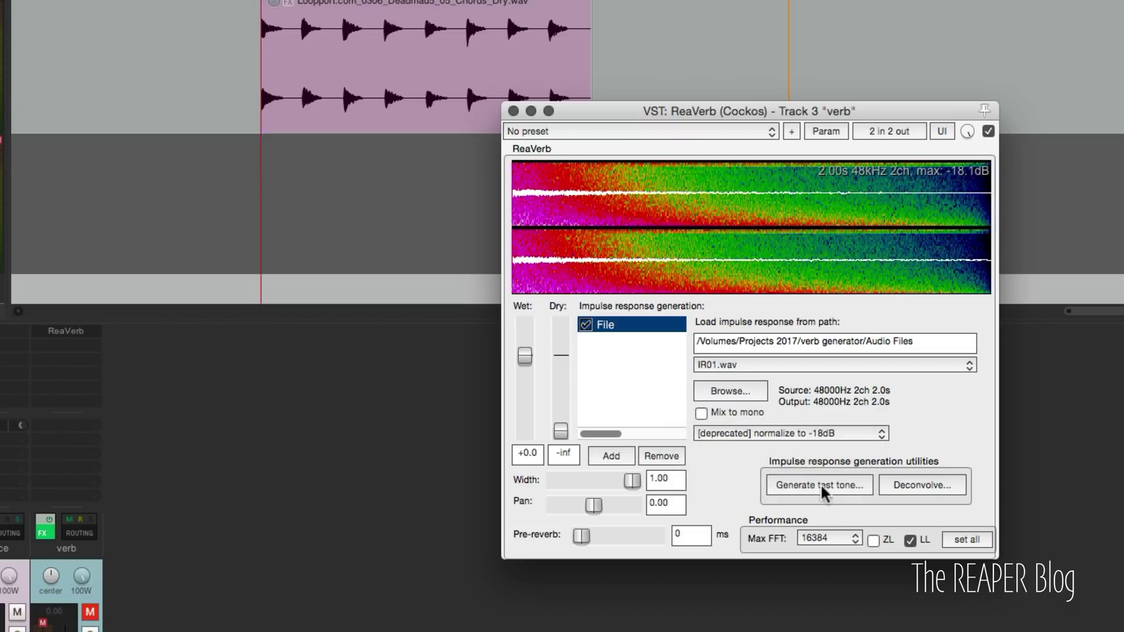
pyautogui.click(762, 433)
pyautogui.click(767, 378)
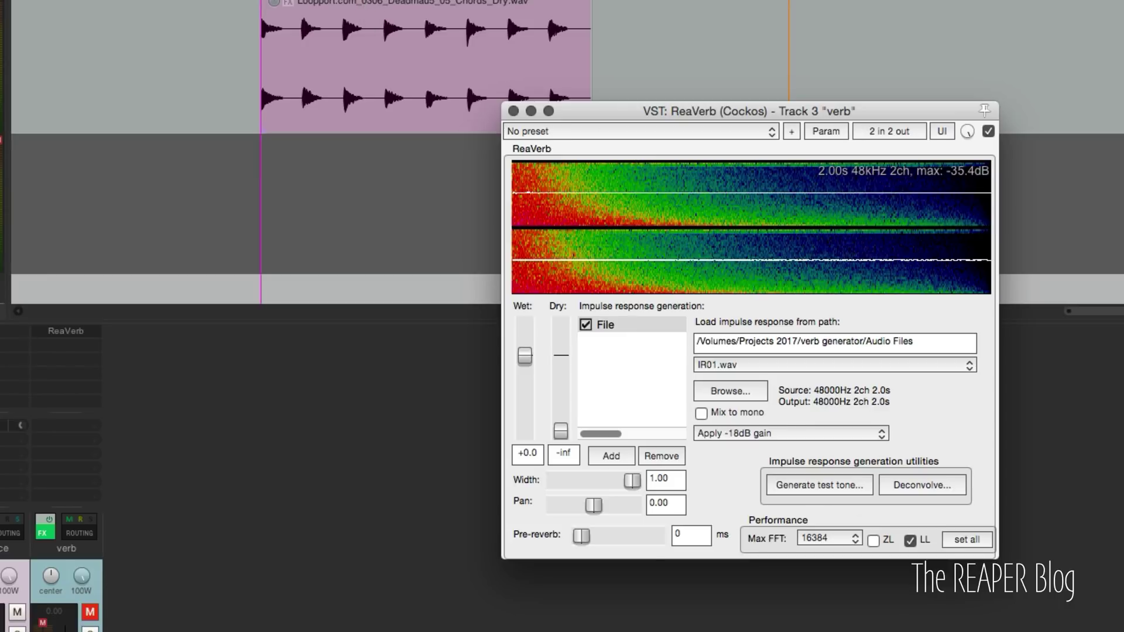
# Unmute the verb track and play the chords loop through the reverb from just before its start
pyautogui.click(256, 3)
pyautogui.click(1, 140)
pyautogui.press('space')
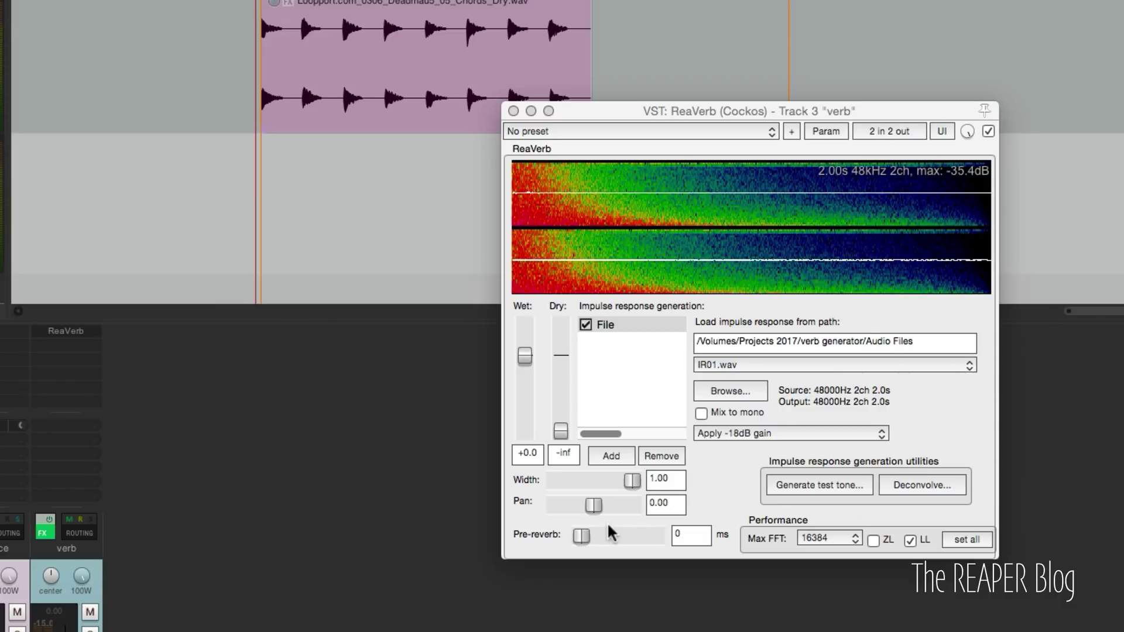
# Show the transport time in seconds and set ReaVerb's pre-reverb to 232 ms
pyautogui.click(682, 540)
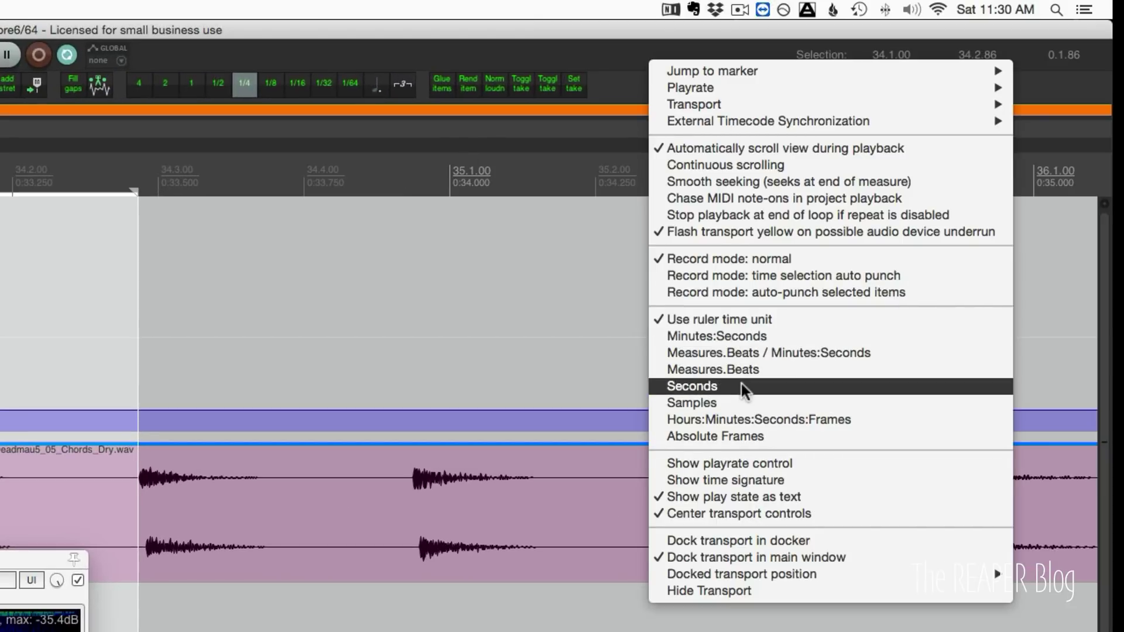
pyautogui.click(741, 384)
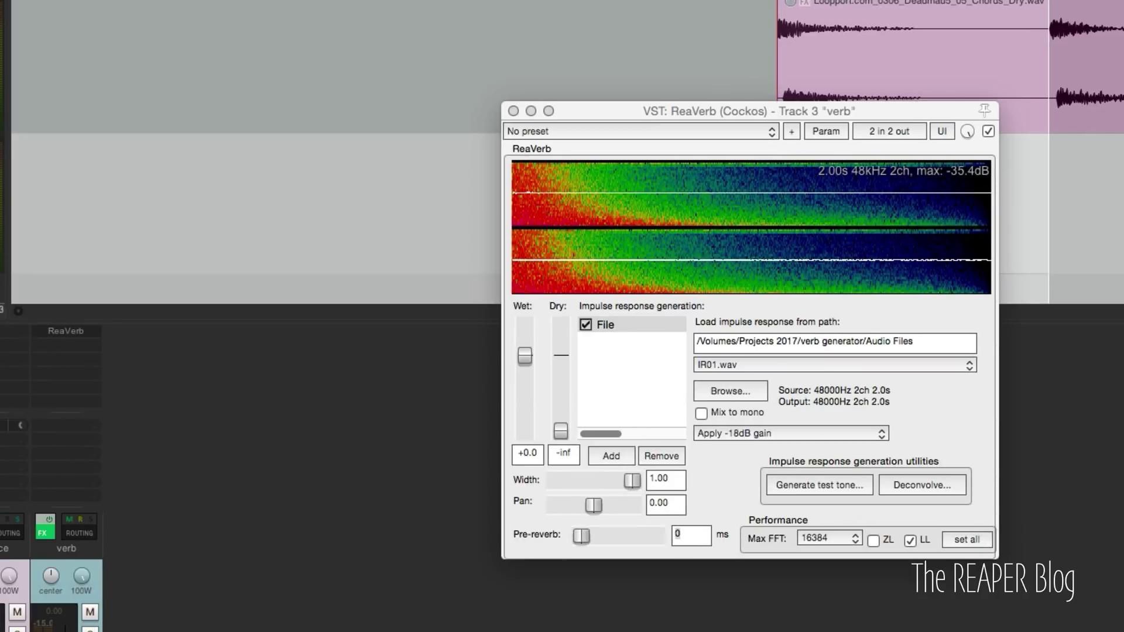
pyautogui.click(700, 535)
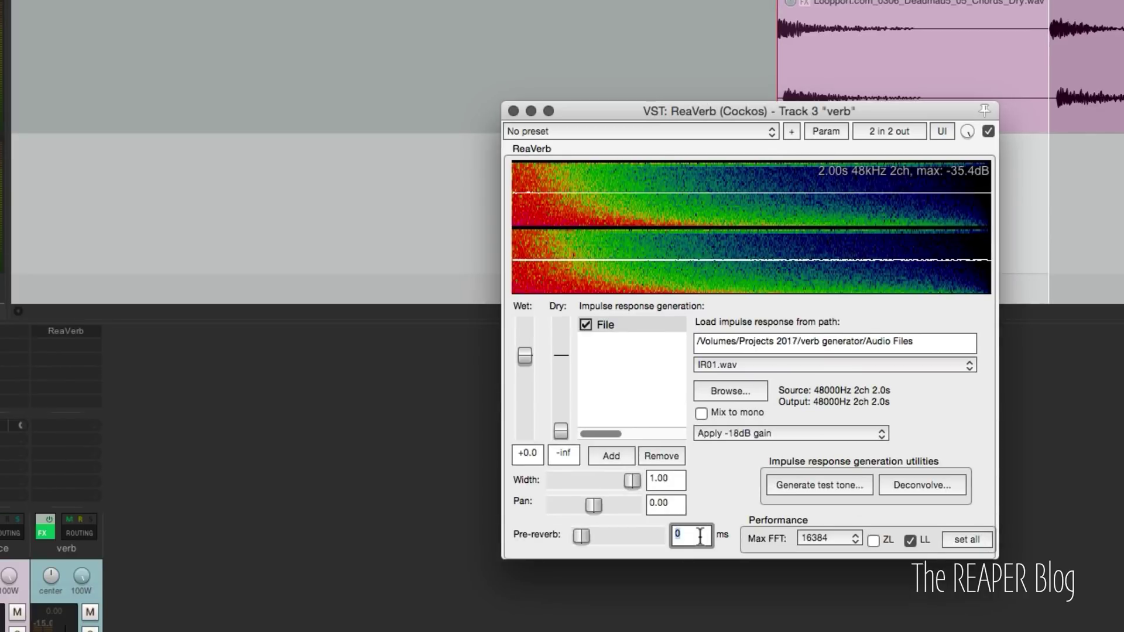
pyautogui.moveTo(581, 535); pyautogui.dragTo(604, 536)
# Clear the time selection and play the chords loop with the pre-reverb from just before its start
pyautogui.click(675, 8)
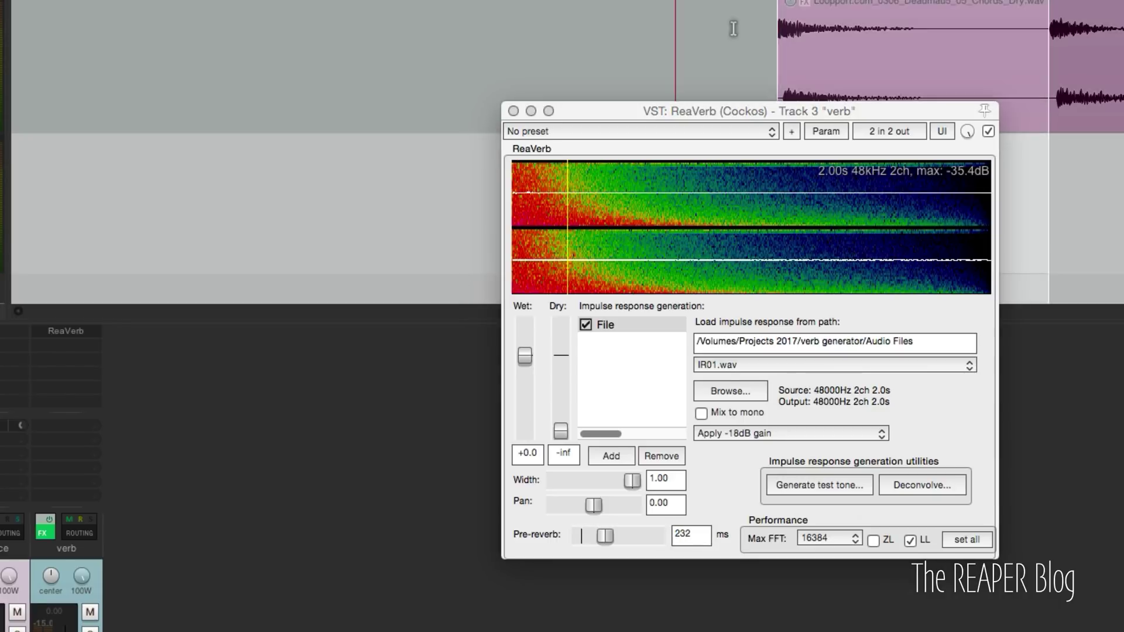
pyautogui.click(772, 29)
pyautogui.scroll(3, 772, 47)
pyautogui.scroll(-5, 767, 58)
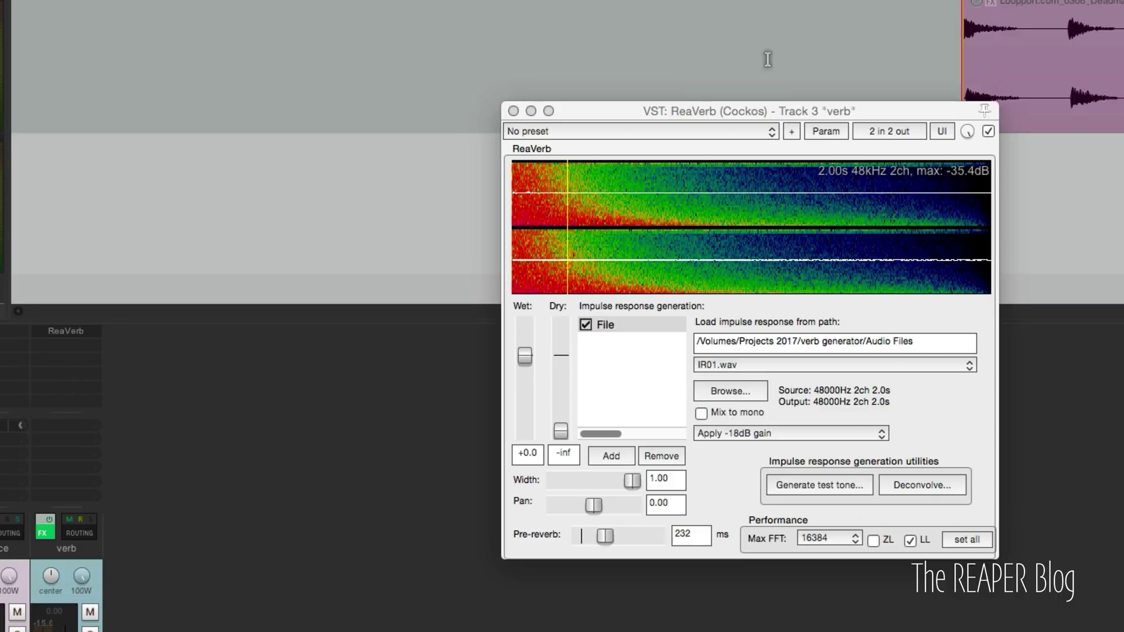
pyautogui.click(521, 40)
pyautogui.press('space')
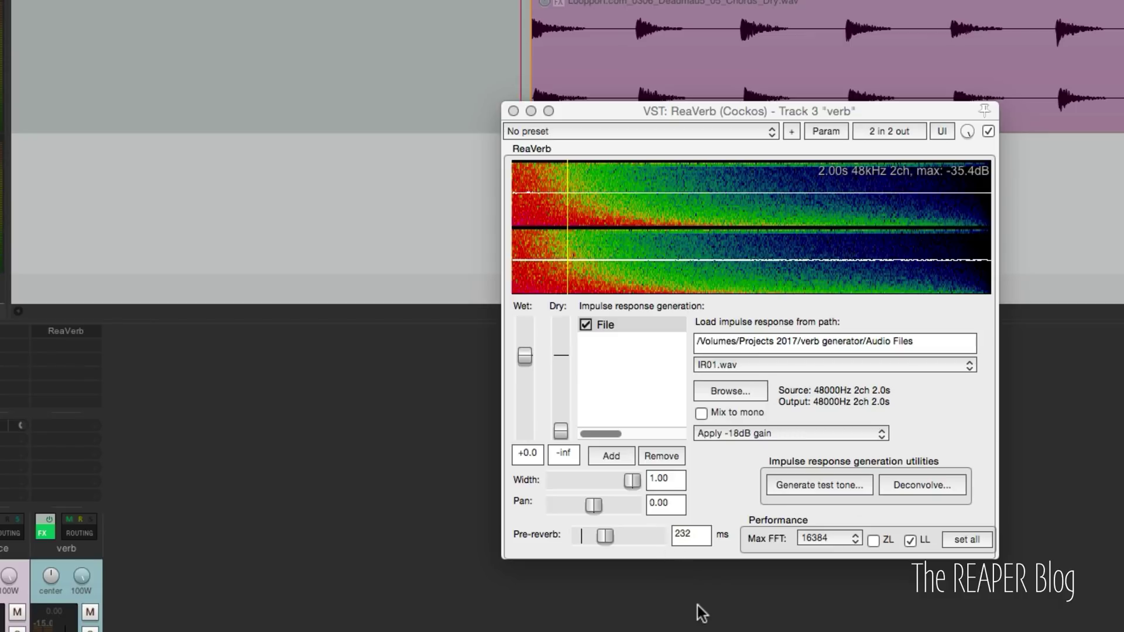
# Reset ReaVerb's pre-reverb to 0 ms and return to the project start
pyautogui.click(697, 533)
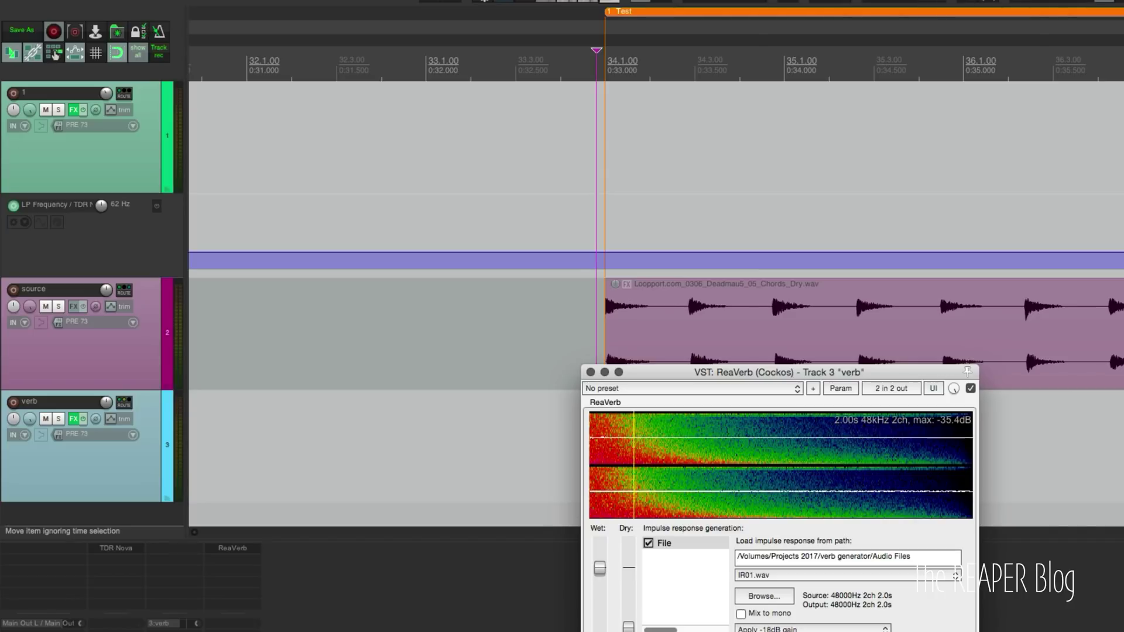
pyautogui.press('space')
pyautogui.press('Home')
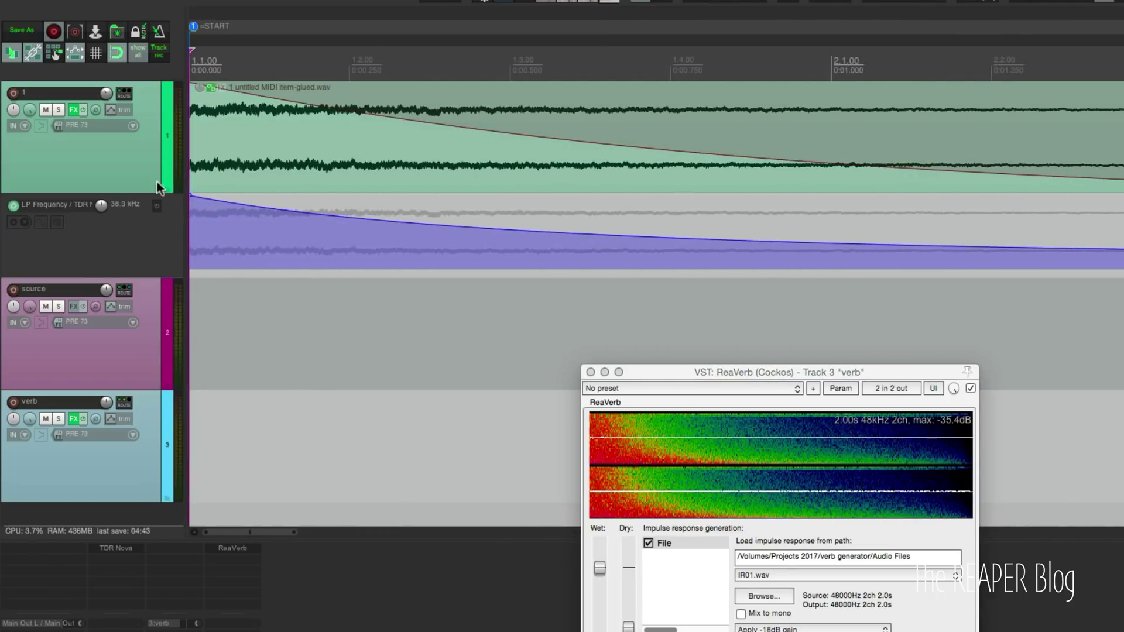
# Add TAL-Chorus-LX after TDR Nova on track 1 and play the item through the chorus
pyautogui.click(220, 153)
pyautogui.scroll(2, 220, 156)
pyautogui.scroll(-3, 220, 156)
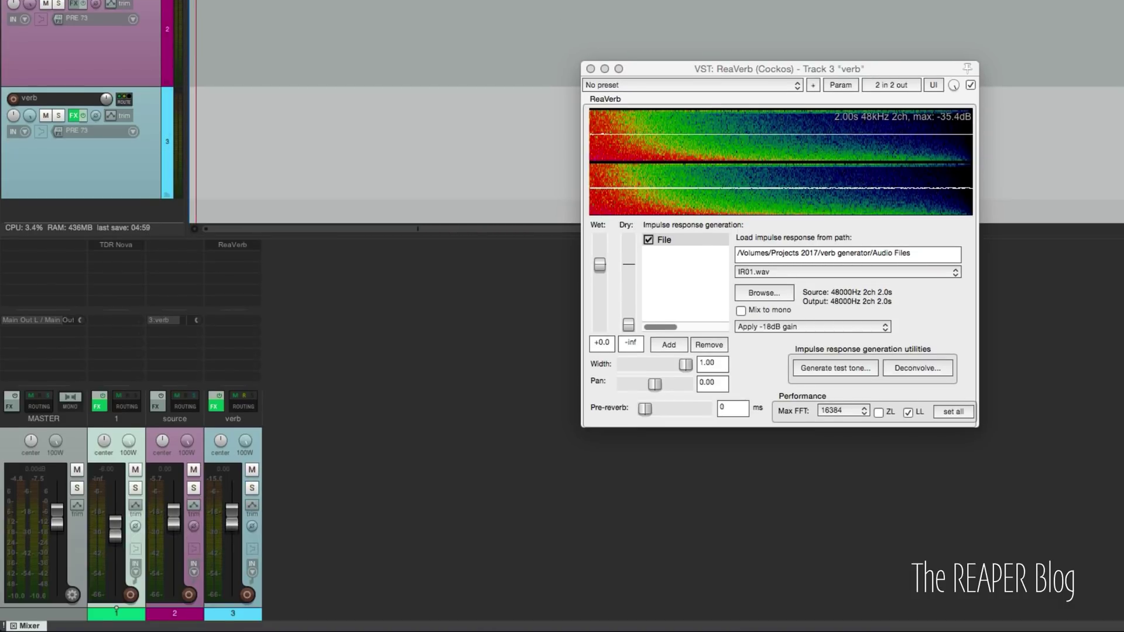
pyautogui.moveTo(134, 268); pyautogui.dragTo(134, 269)
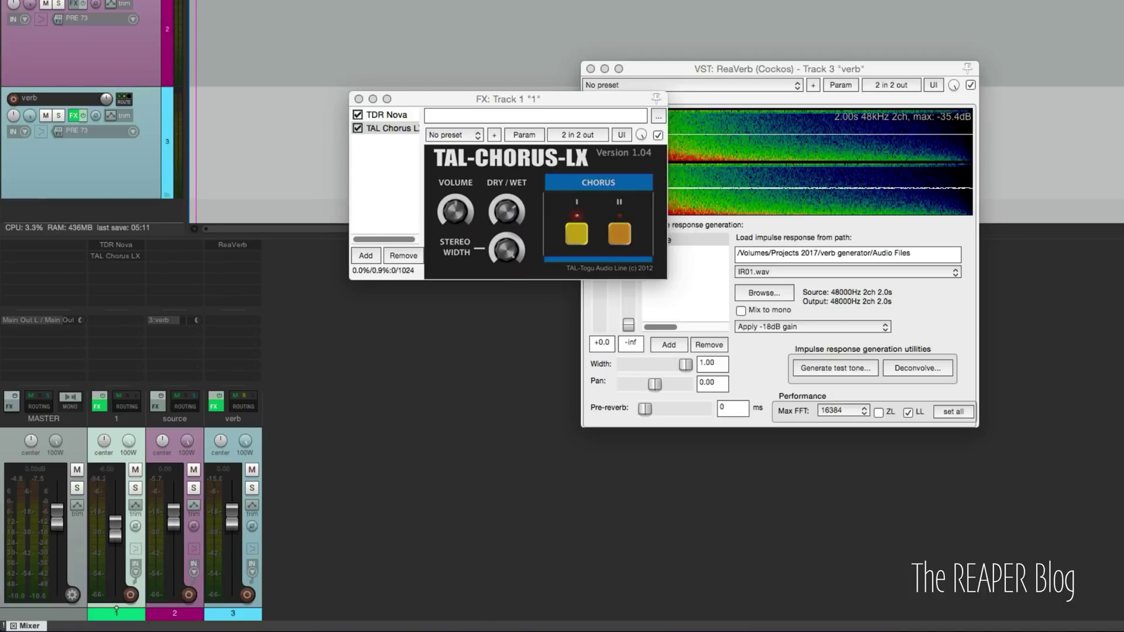
pyautogui.press('space')
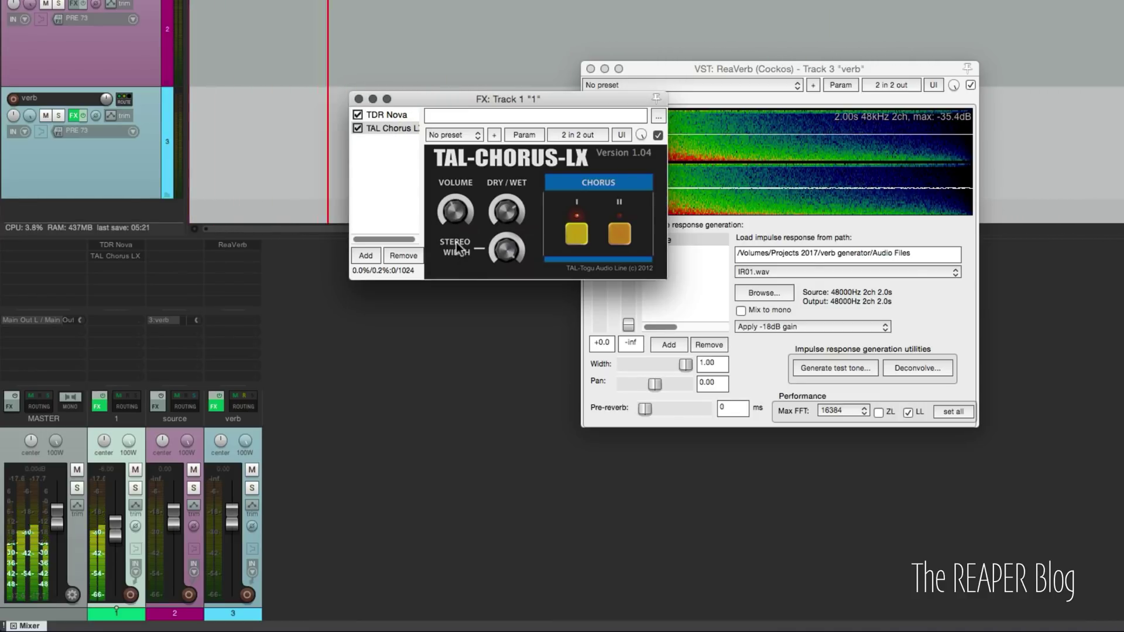
pyautogui.press('space')
# Set the time selection to track 1's item and render it to a WAV named Audio Files/IR02
pyautogui.click(422, 353)
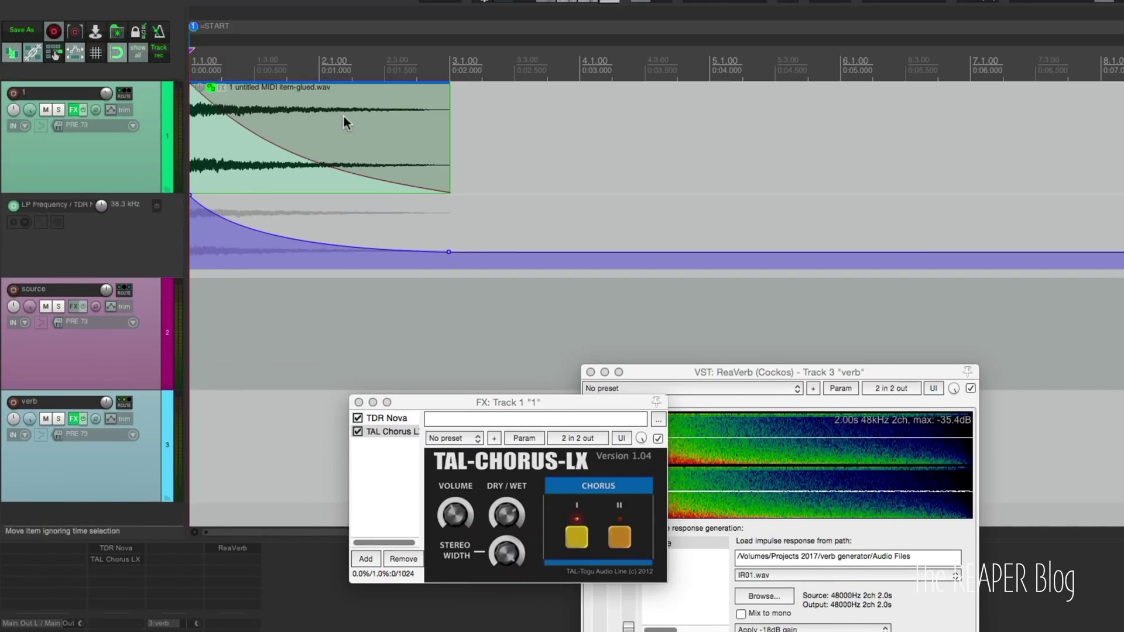
pyautogui.click(344, 116)
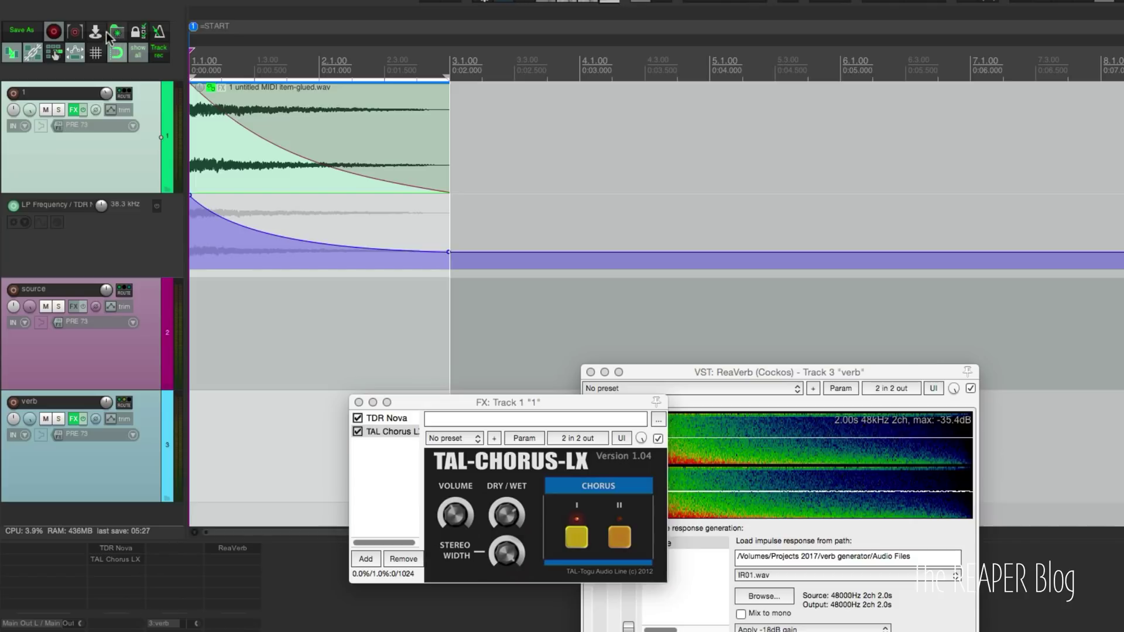
pyautogui.click(96, 31)
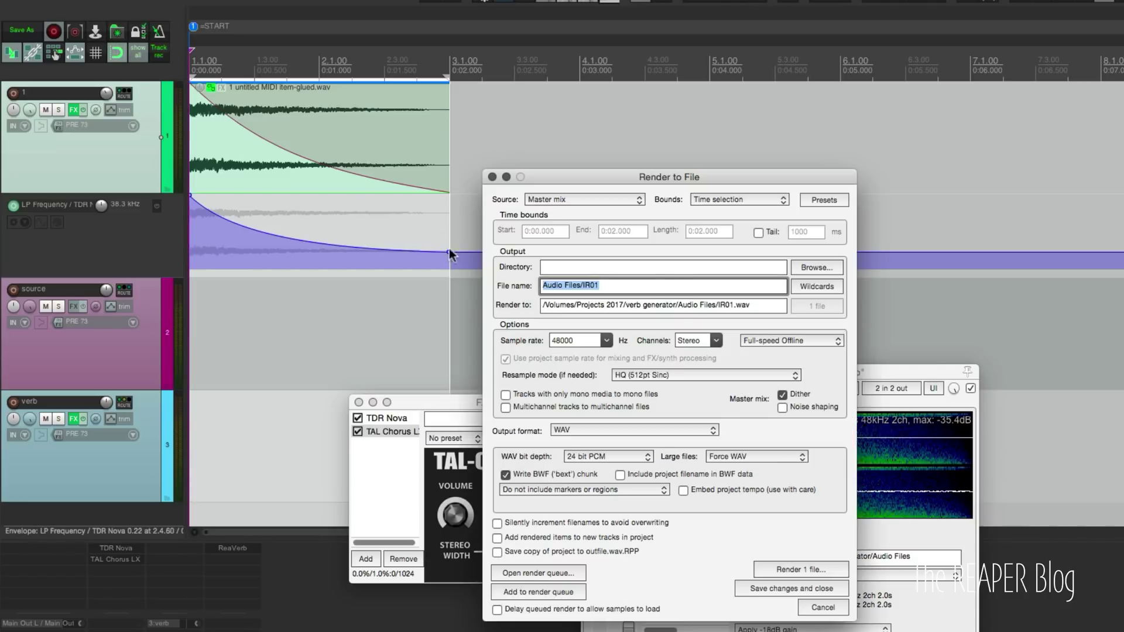
pyautogui.click(677, 279)
pyautogui.press('BackSpace')
pyautogui.write('2')
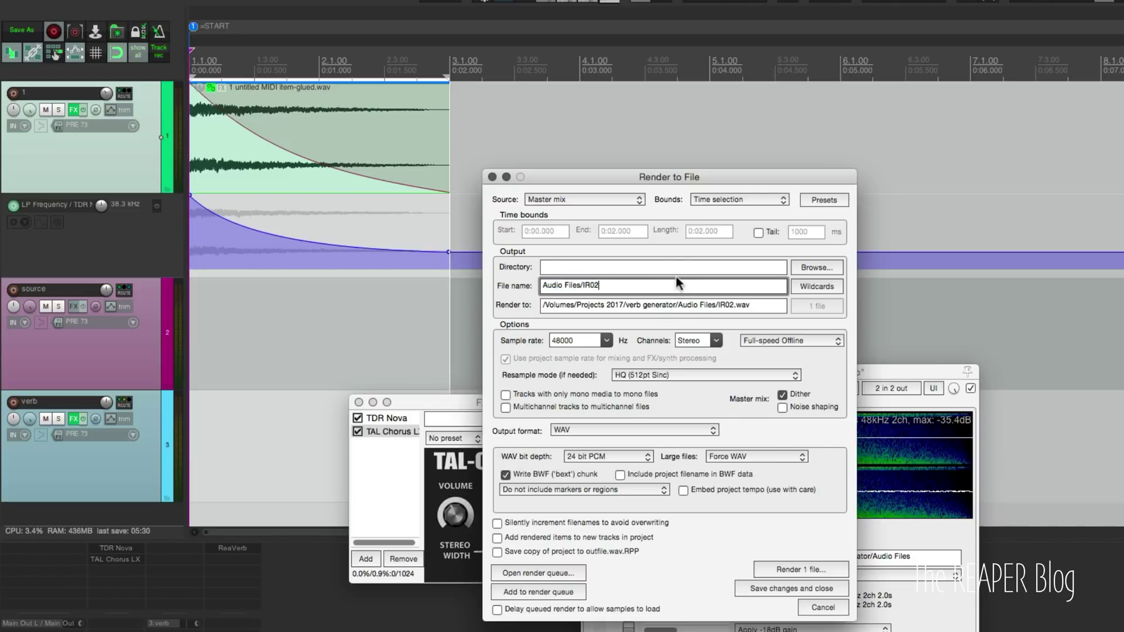
pyautogui.click(792, 569)
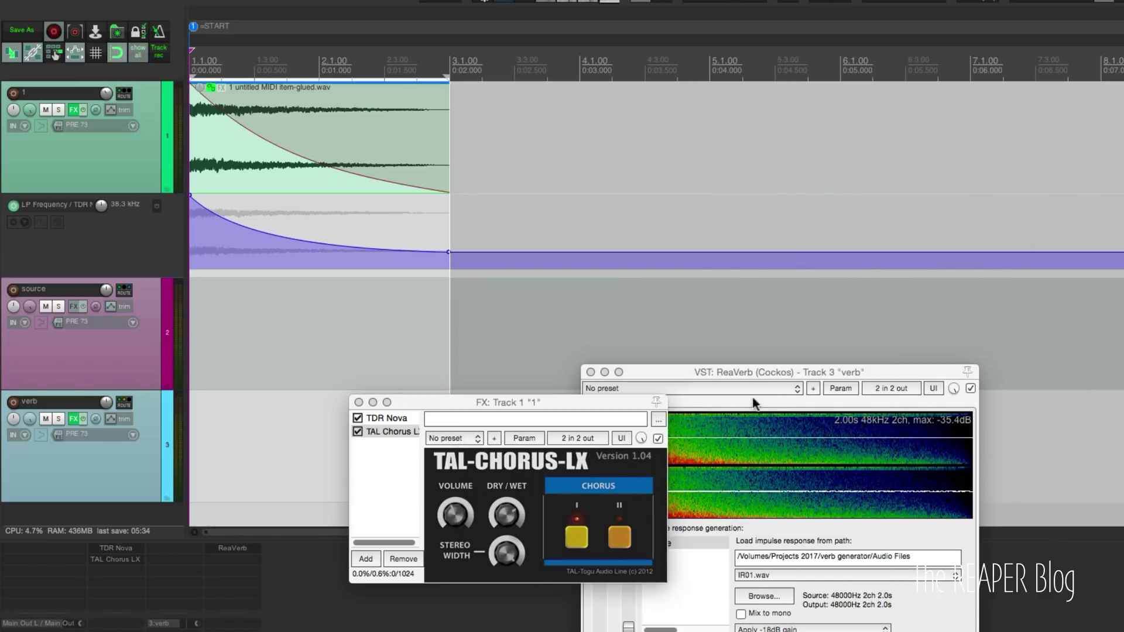
# Move the verb track's ReaVerb window clear of the chorus window and close it
pyautogui.moveTo(759, 374); pyautogui.dragTo(897, 371)
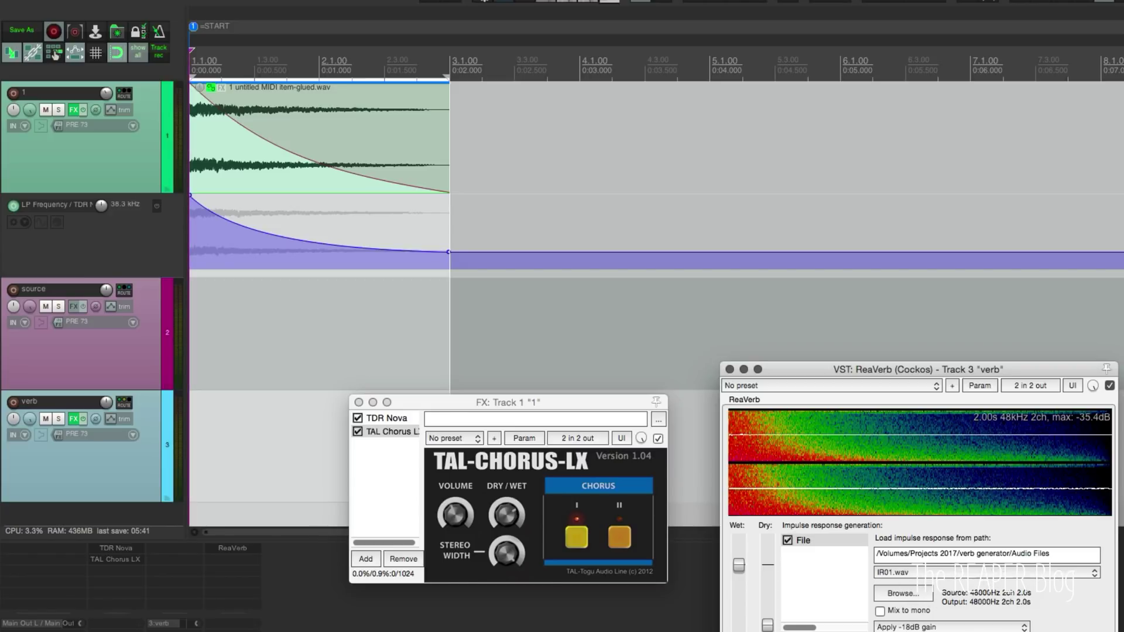
pyautogui.click(730, 369)
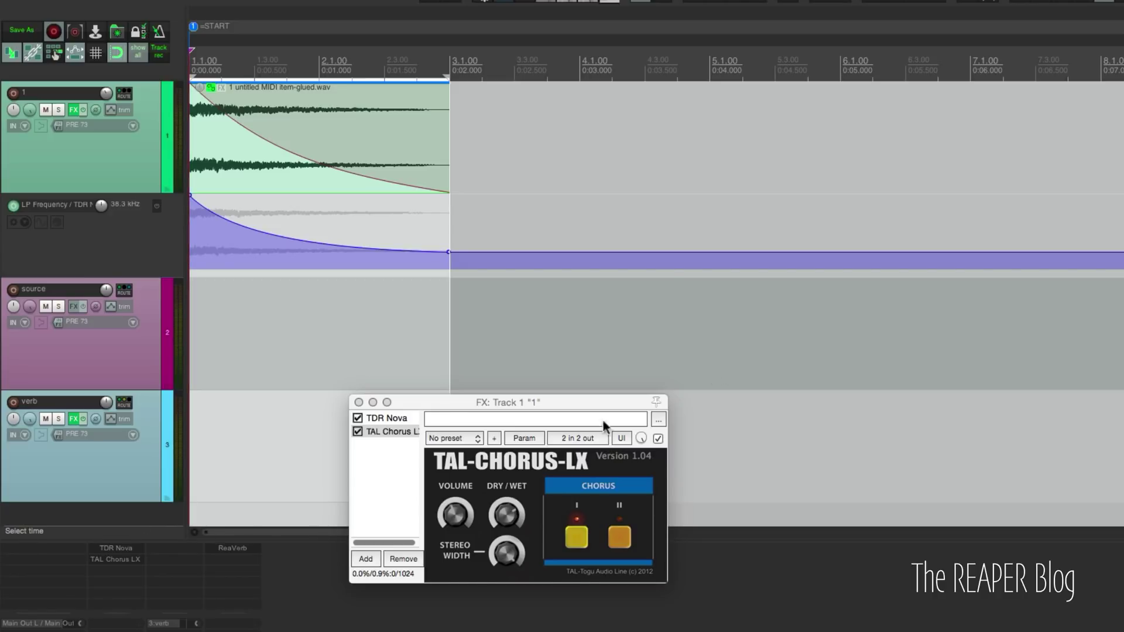
# Open ReaVerb on the verb track, load IR02.wav as the impulse response and play the dry loop through it
pyautogui.click(246, 546)
pyautogui.click(912, 574)
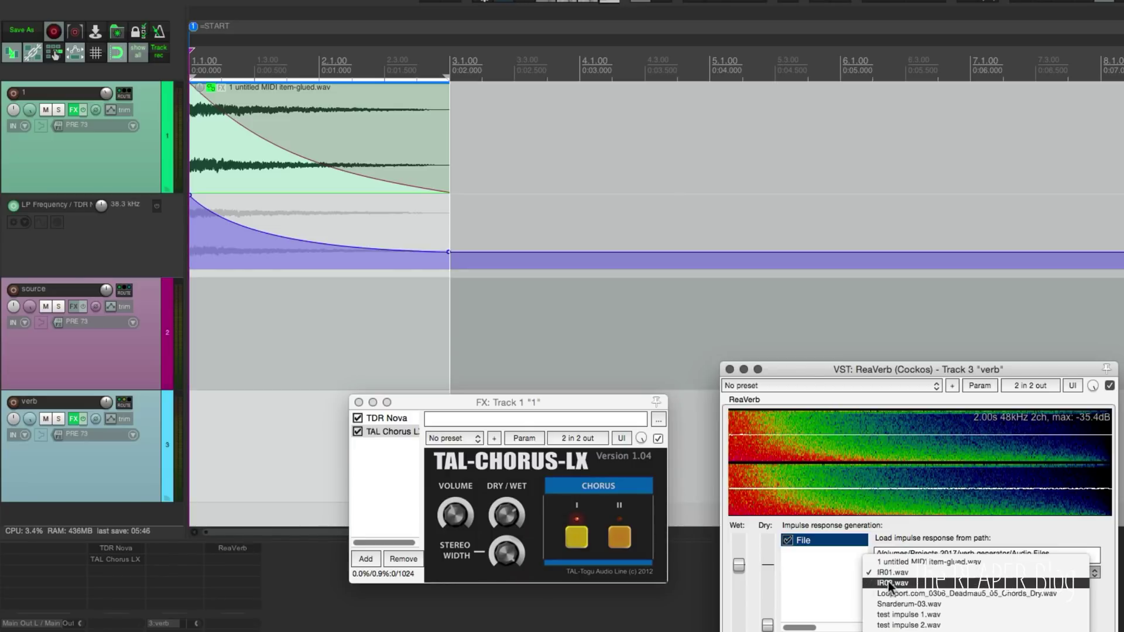
pyautogui.click(889, 583)
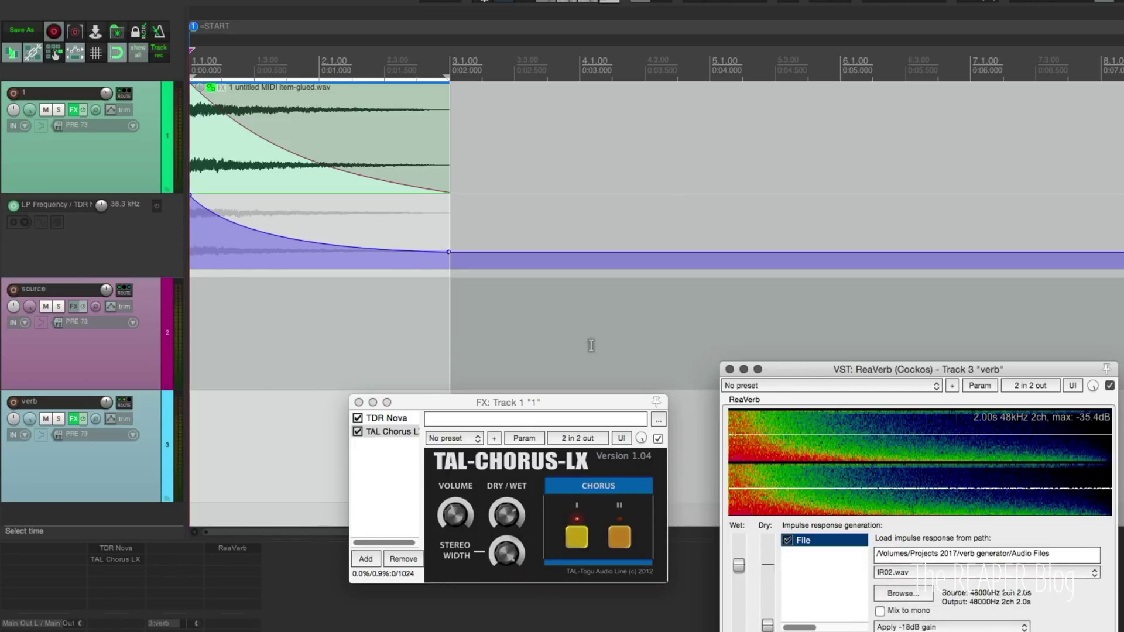
pyautogui.scroll(-6, 629, 328)
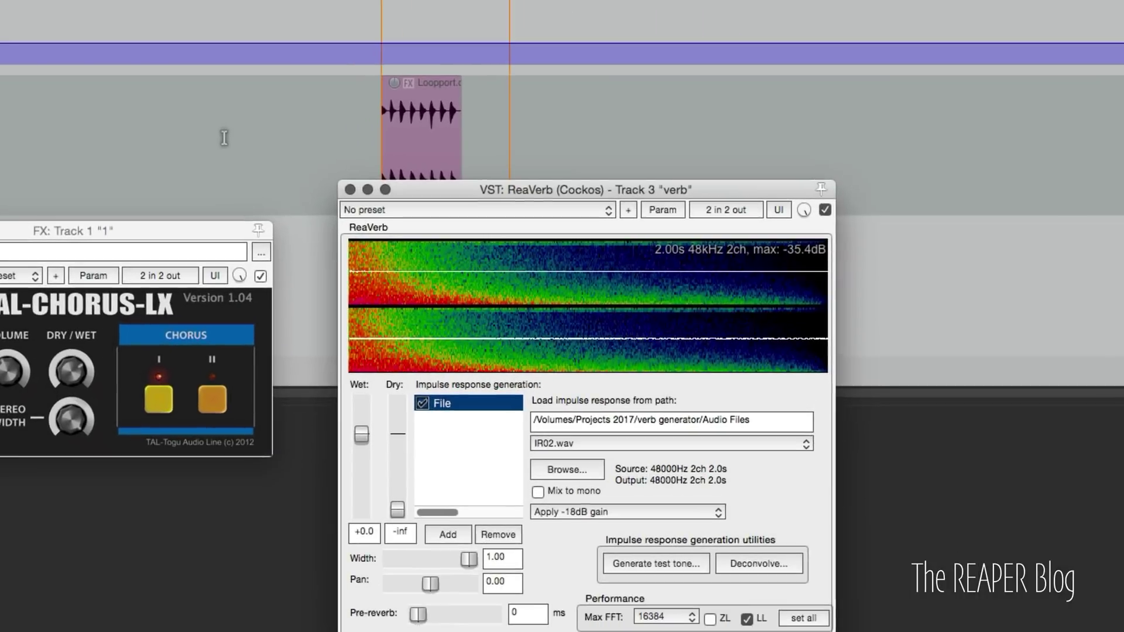
pyautogui.click(755, 314)
pyautogui.press('space')
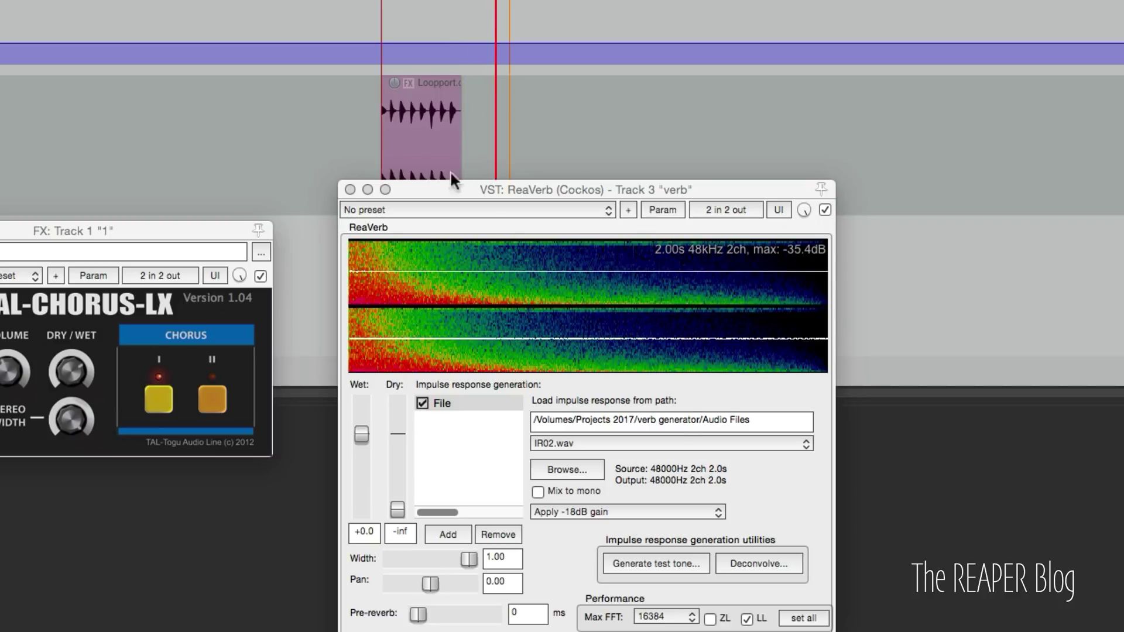
# Compare IR01.wav with IR02.wav in ReaVerb on the dry loop, ending on IR02.wav
pyautogui.click(592, 441)
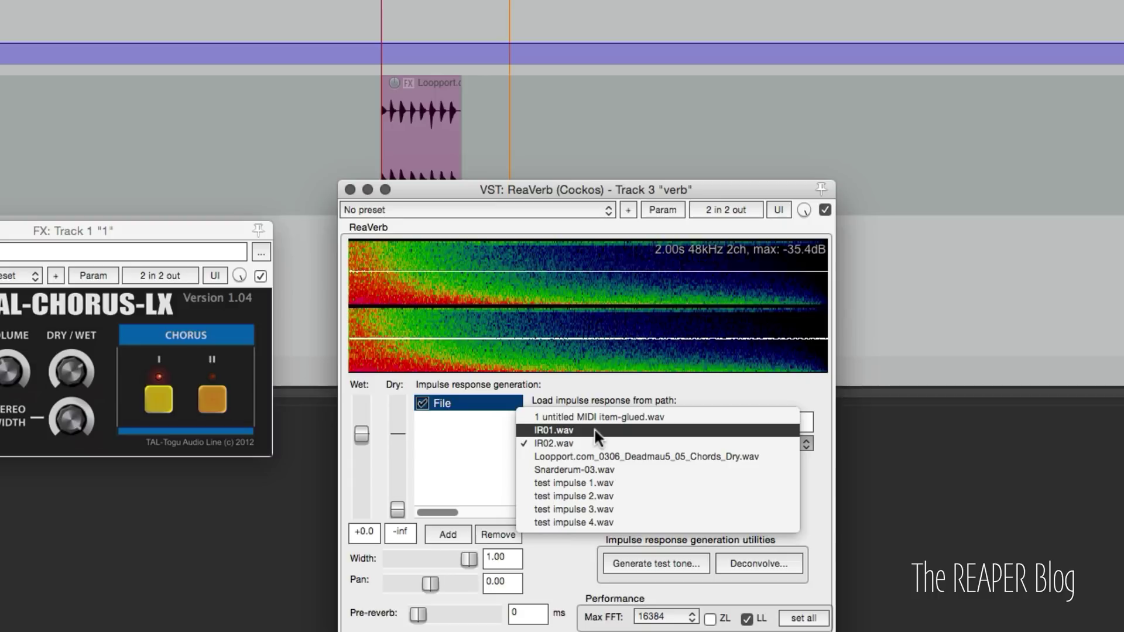
pyautogui.click(595, 430)
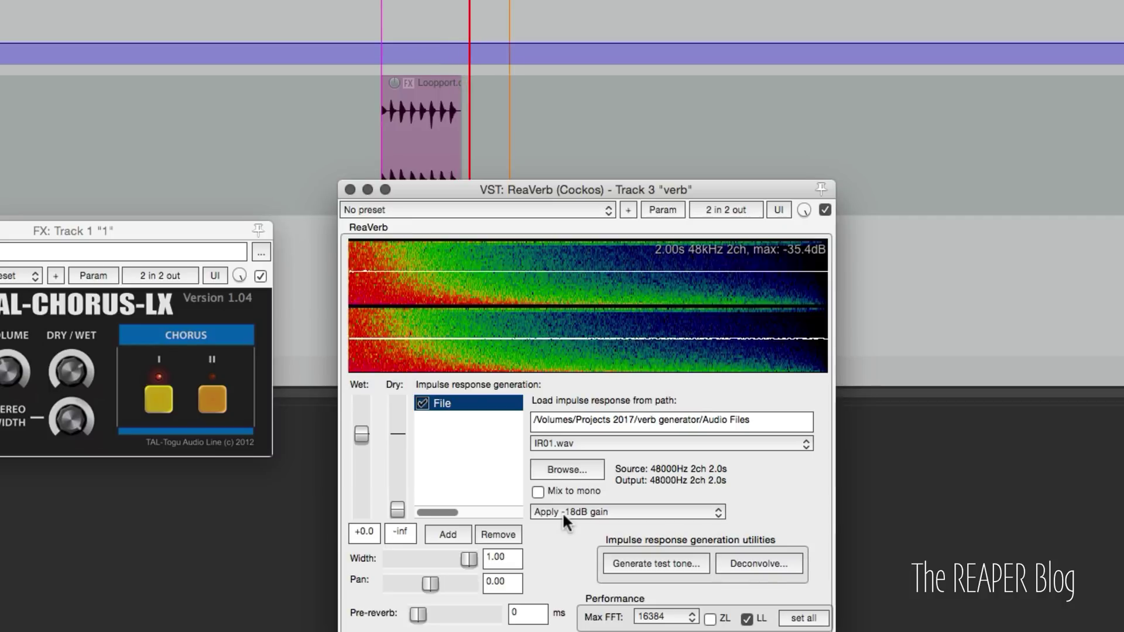
pyautogui.click(564, 442)
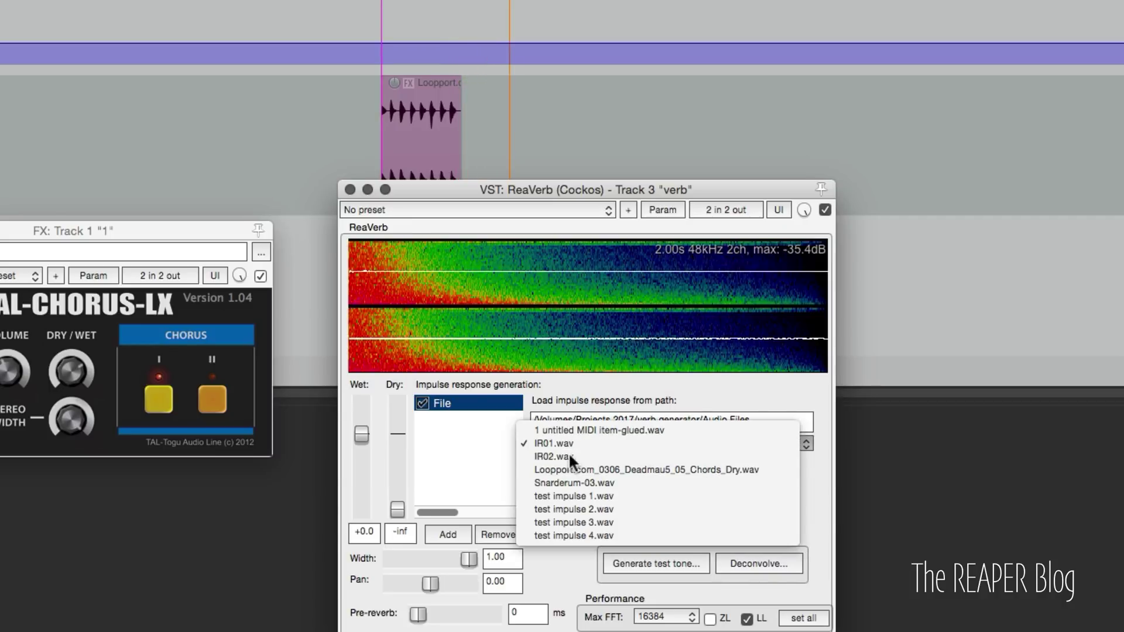
pyautogui.click(568, 455)
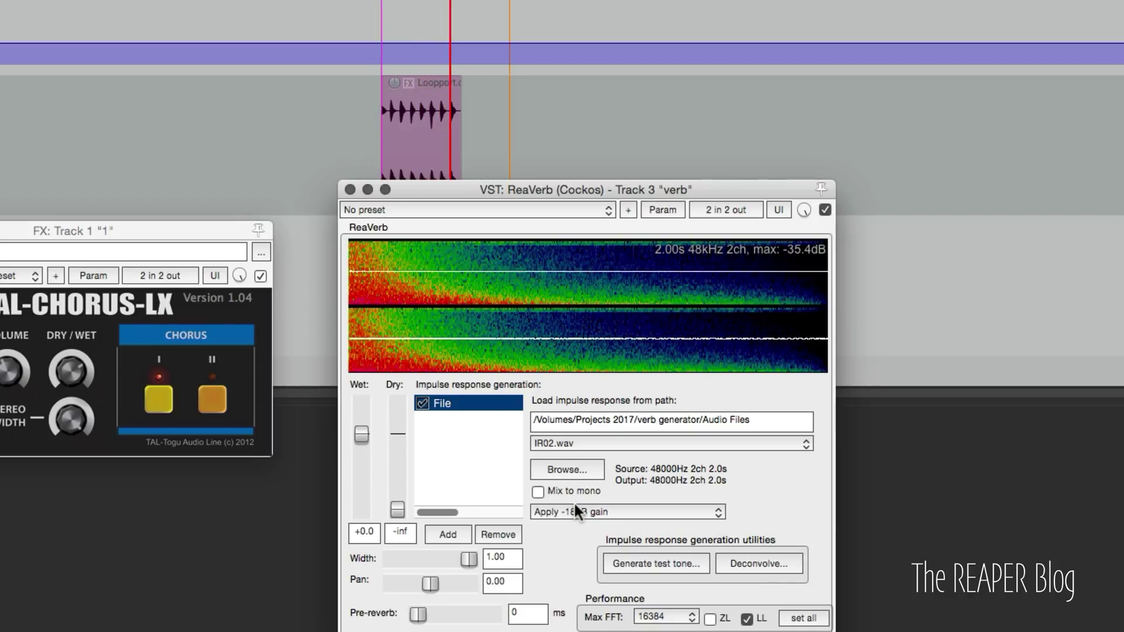
pyautogui.press('space')
# Play the source loop from its last chord to hear the reverb tail with IR02.wav
pyautogui.click(420, 126)
pyautogui.scroll(8, 480, 174)
pyautogui.click(874, 123)
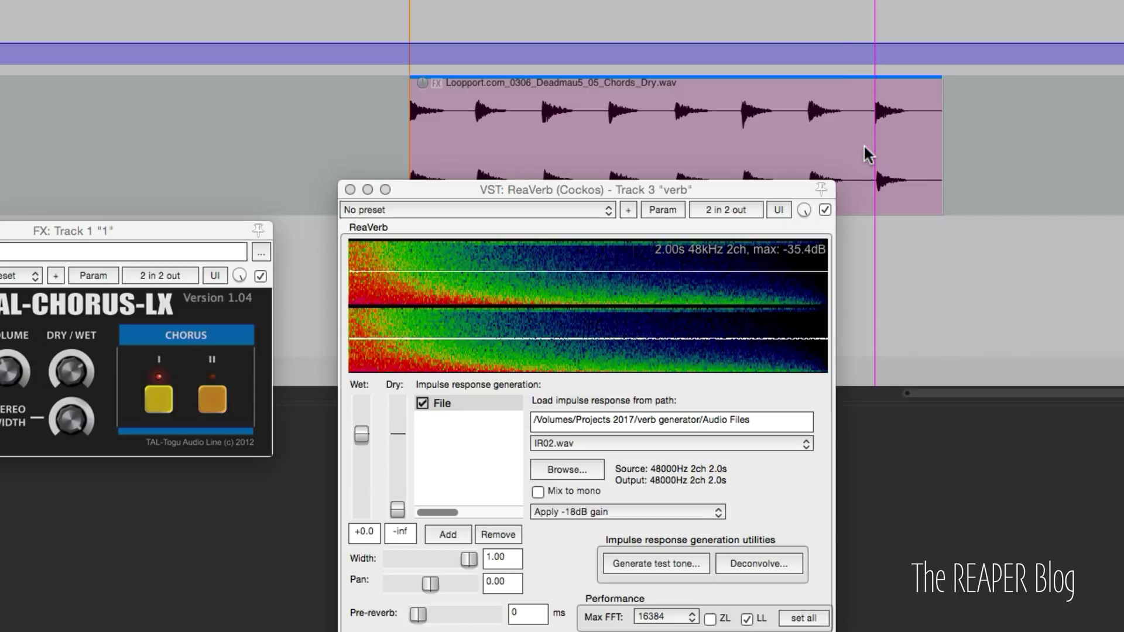
pyautogui.hscroll(10, 863, 151)
pyautogui.press('space')
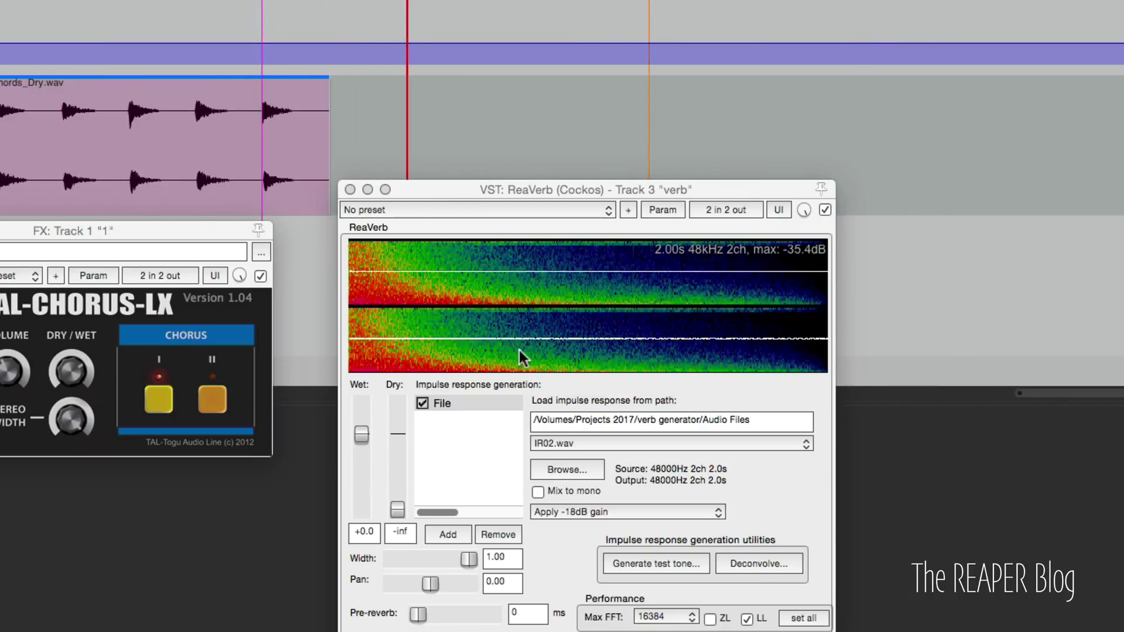
pyautogui.press('space')
# Play the last chord's tail with IR01.wav for comparison and switch ReaVerb back to IR02.wav
pyautogui.click(588, 440)
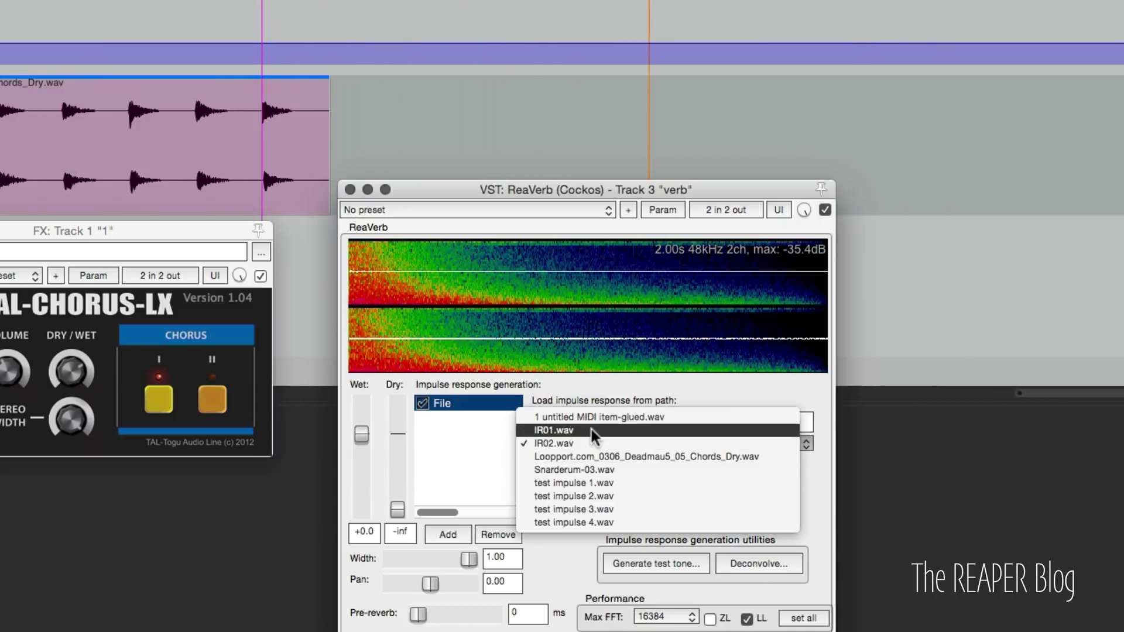
pyautogui.click(590, 428)
pyautogui.press('space')
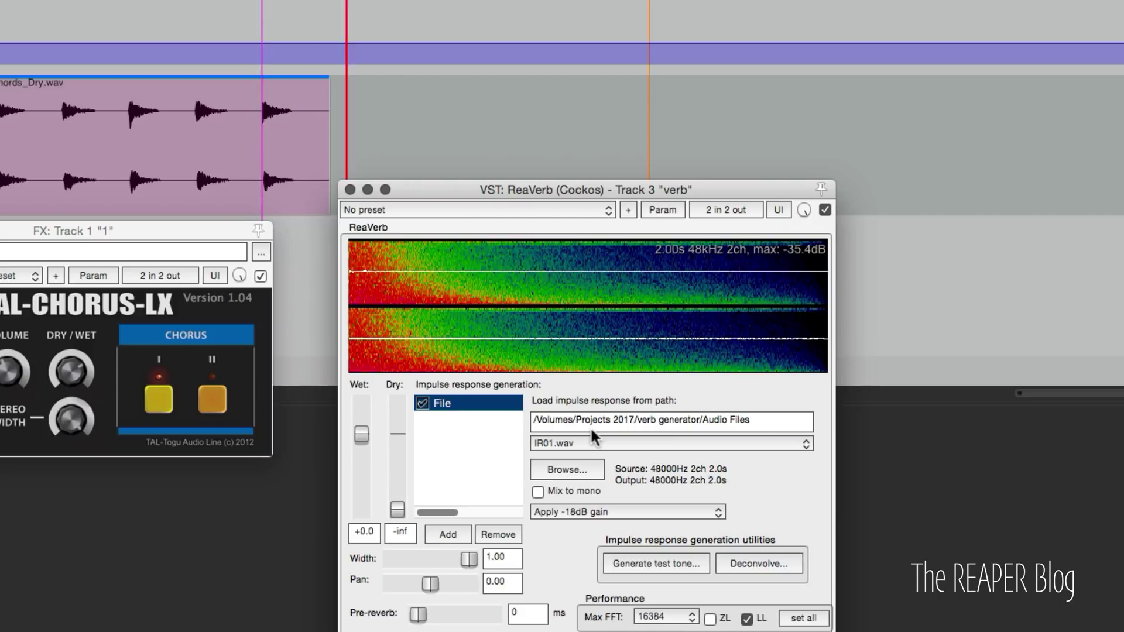
pyautogui.press('space')
pyautogui.click(585, 442)
pyautogui.click(589, 457)
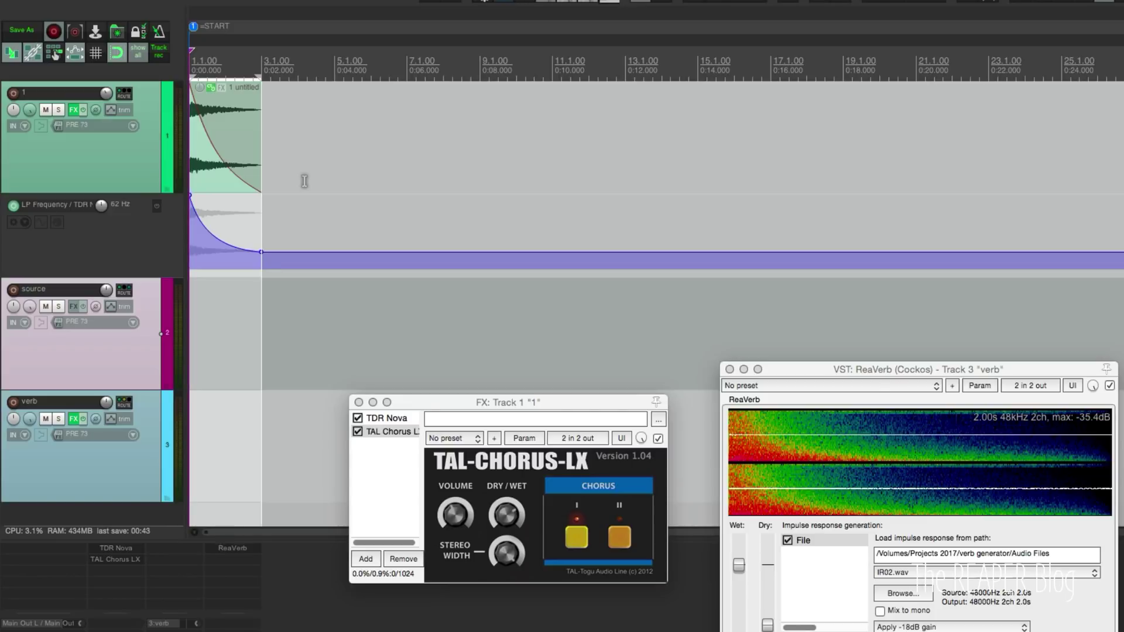
# Bypass both TDR Nova and TAL-Chorus-LX in track 1's effects chain
pyautogui.click(242, 144)
pyautogui.scroll(5, 257, 185)
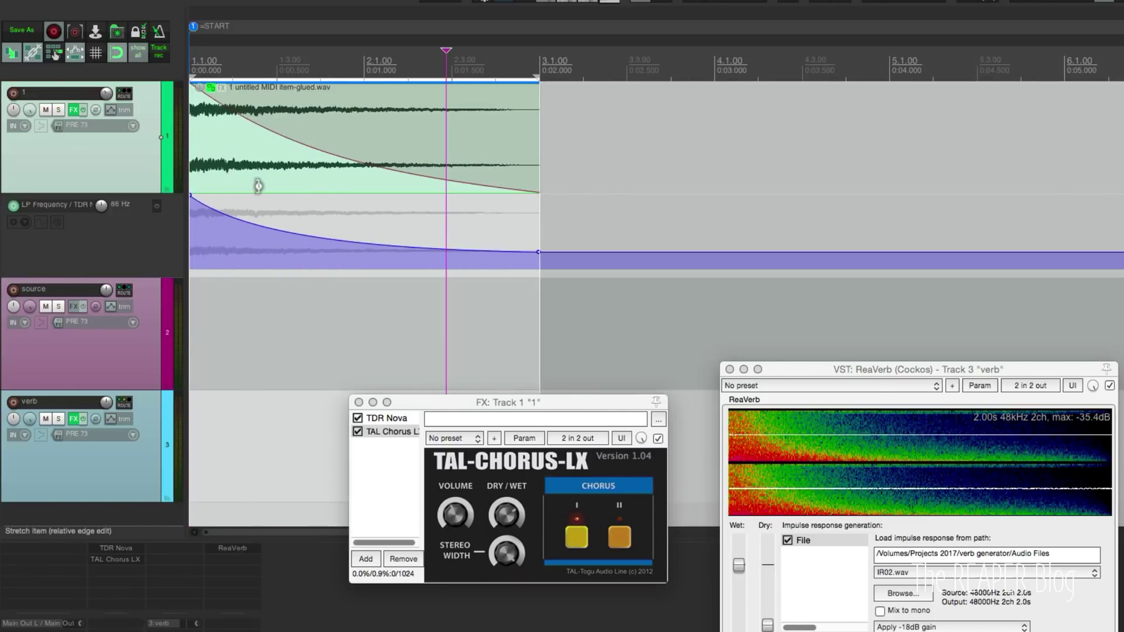
pyautogui.click(326, 190)
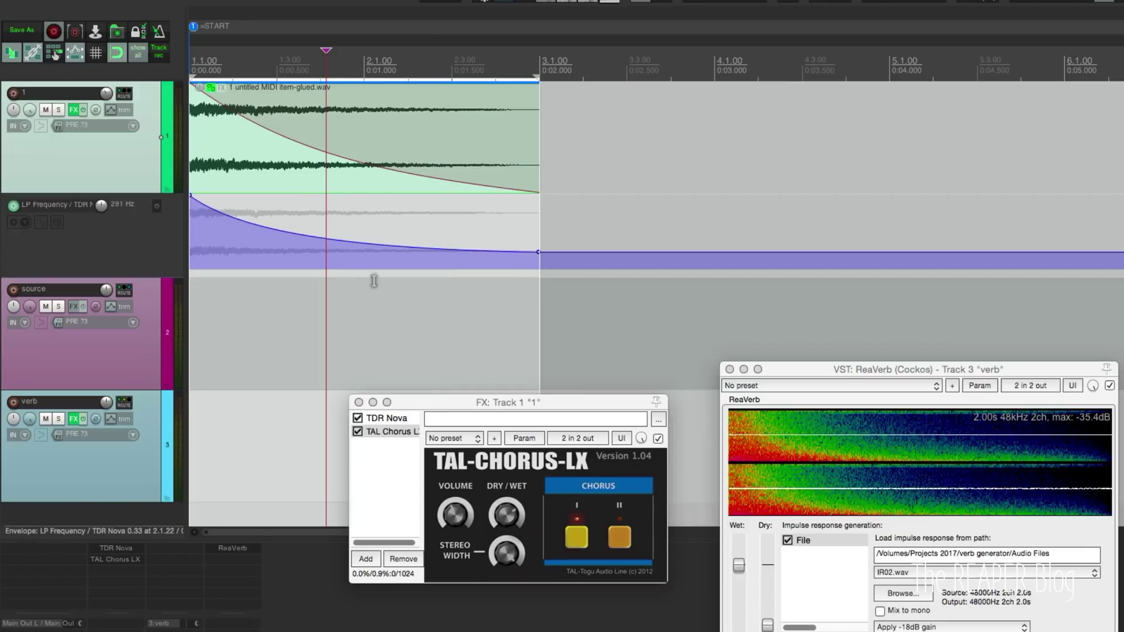
pyautogui.click(393, 420)
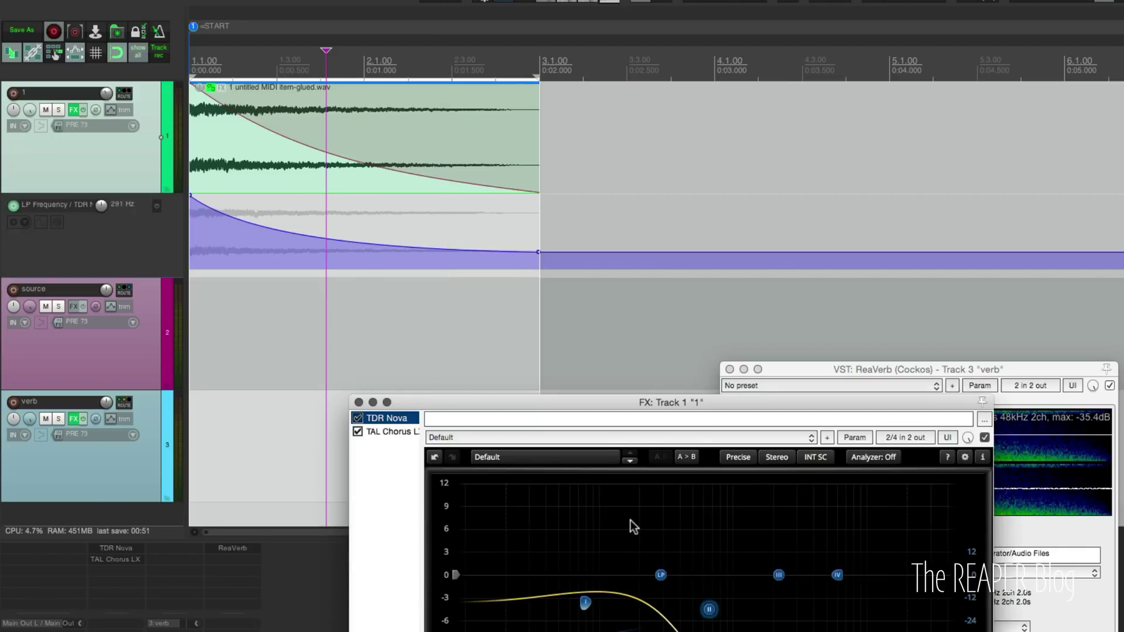
pyautogui.click(401, 430)
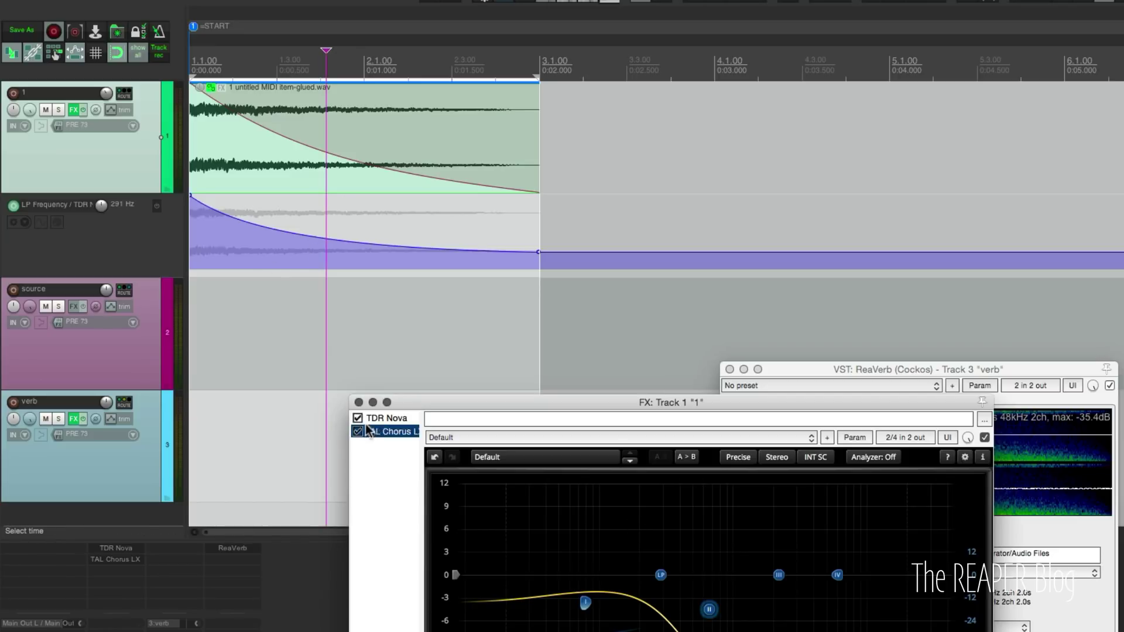
pyautogui.click(358, 418)
pyautogui.click(358, 432)
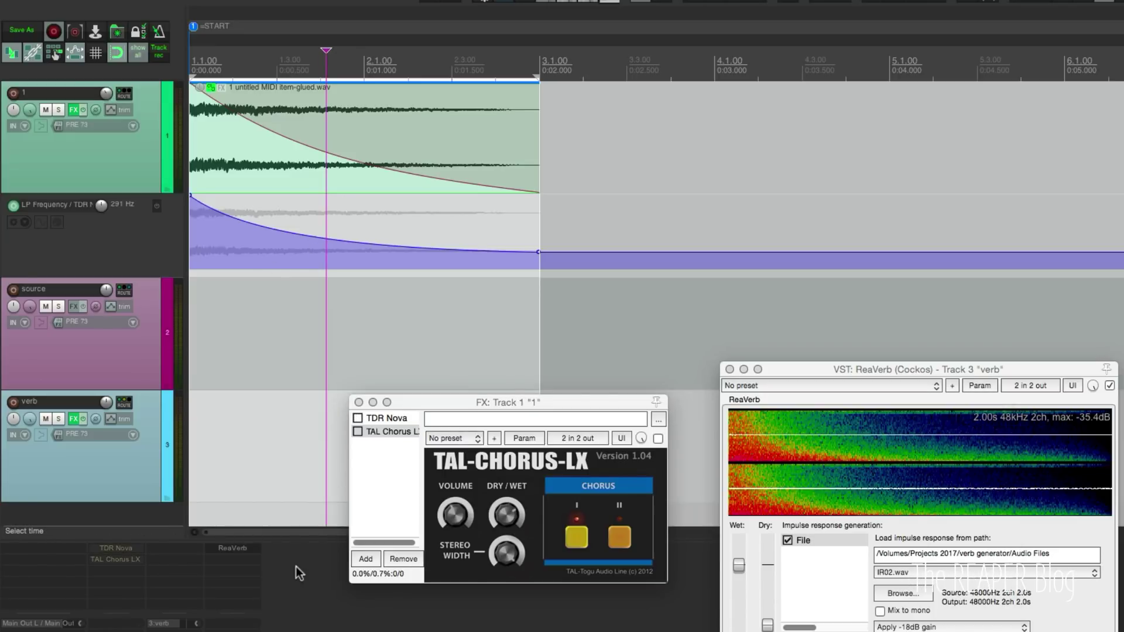
# Render the time selection of track 1's unprocessed item to a WAV named Audio Files/IR03_noeq
pyautogui.click(265, 167)
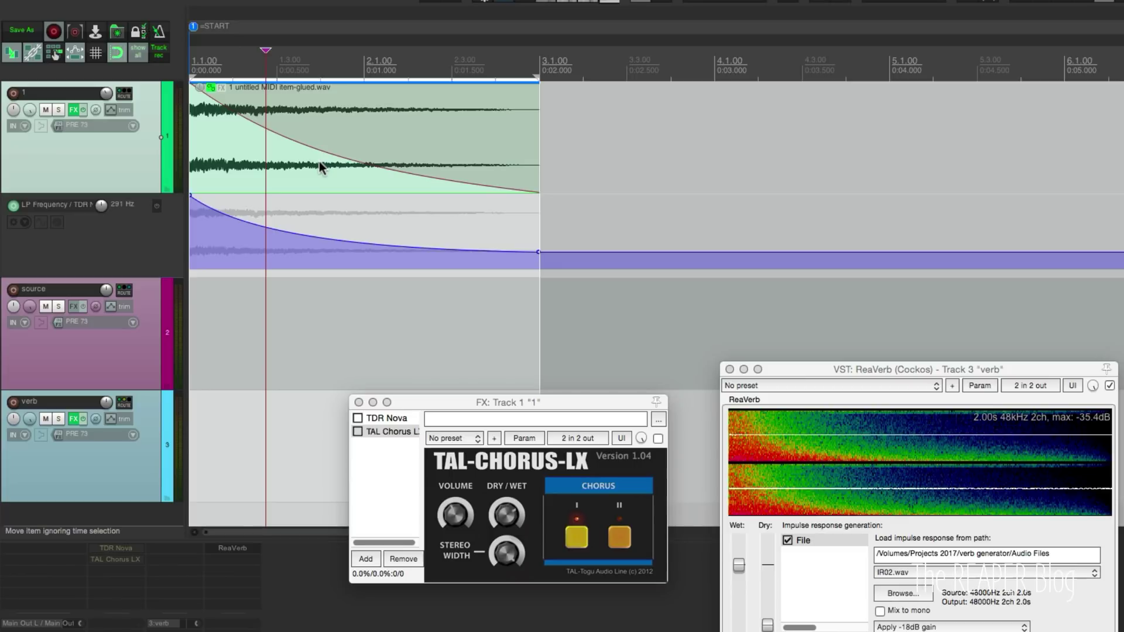
pyautogui.press('super+alt+r')
pyautogui.click(752, 284)
pyautogui.press('BackSpace')
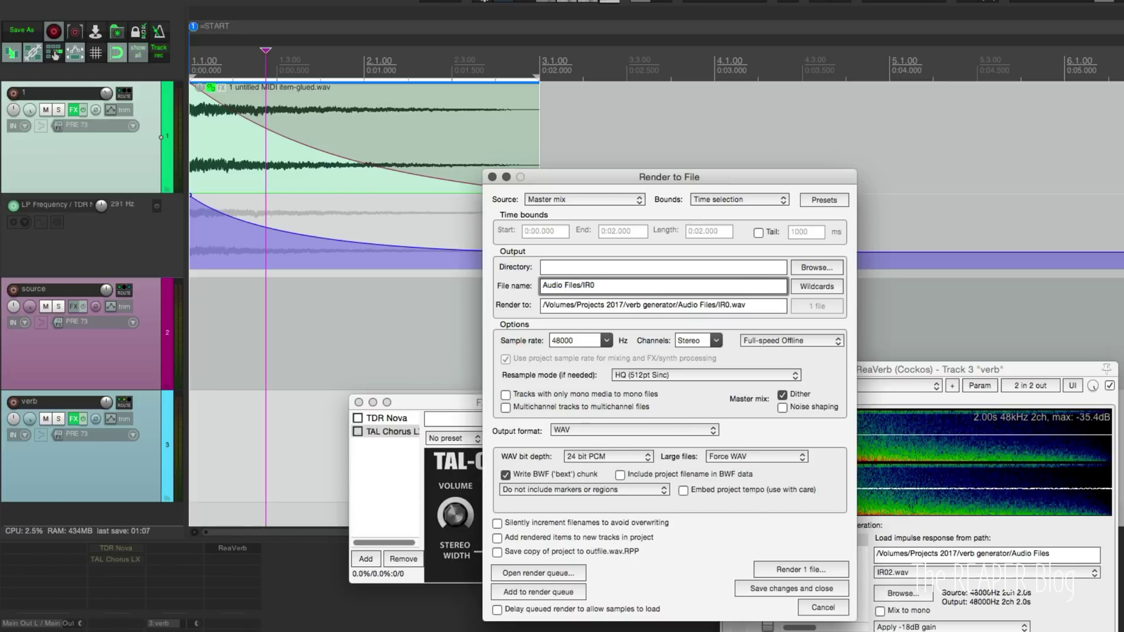
pyautogui.write('3_noeq')
pyautogui.press('Return')
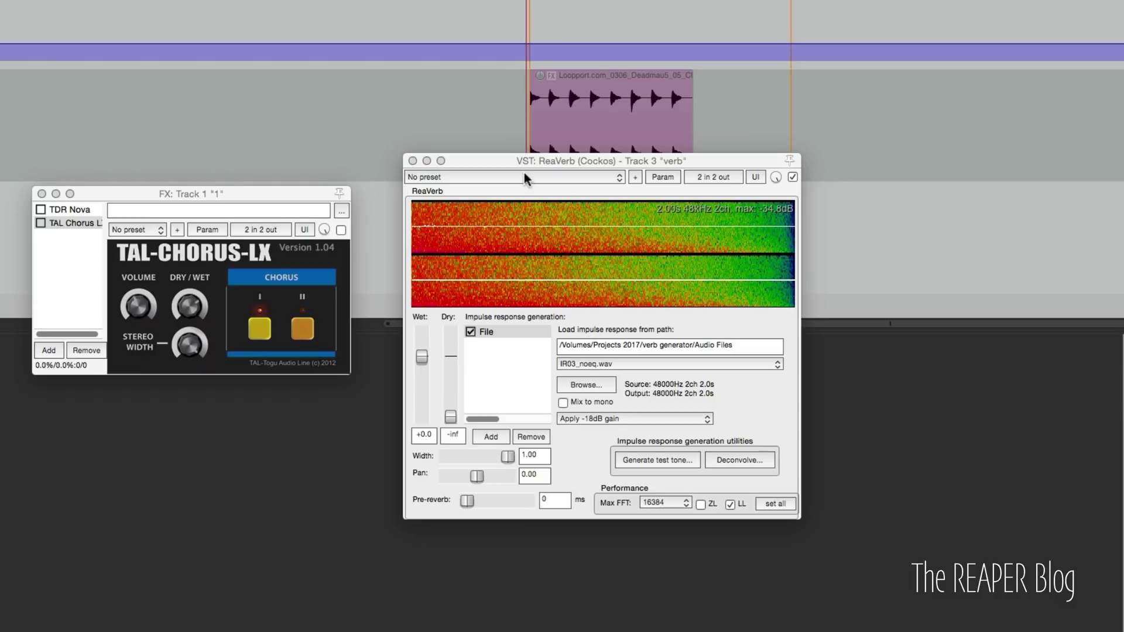
# Re-enable TDR Nova and TAL-Chorus-LX on track 1 and close the track's effects window
pyautogui.scroll(-4, 377, 112)
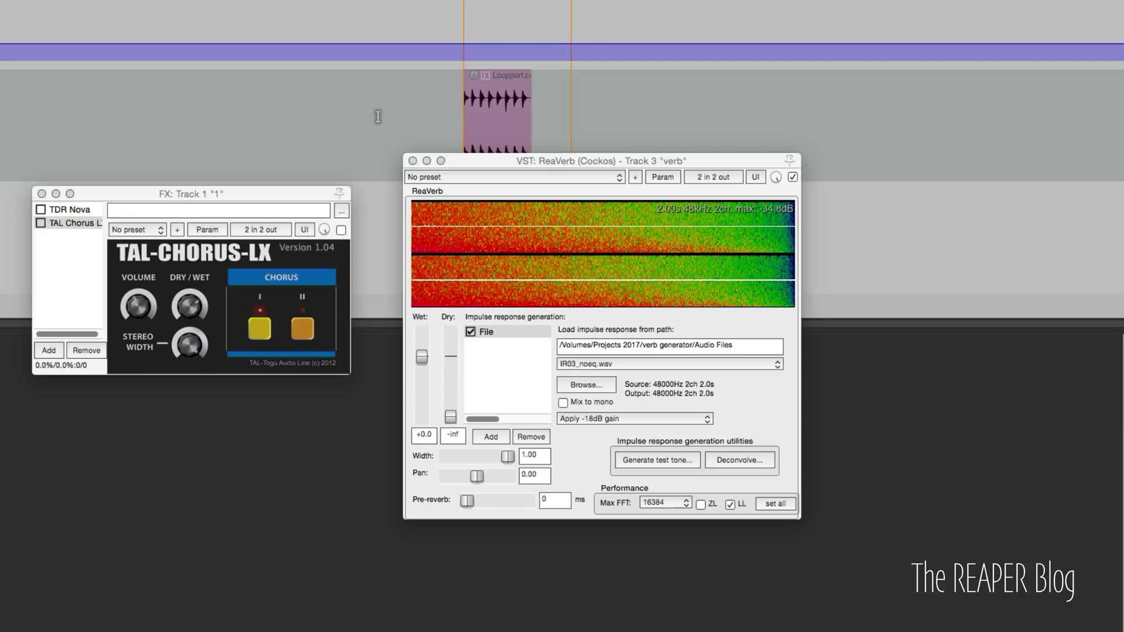
pyautogui.scroll(4, 59, 115)
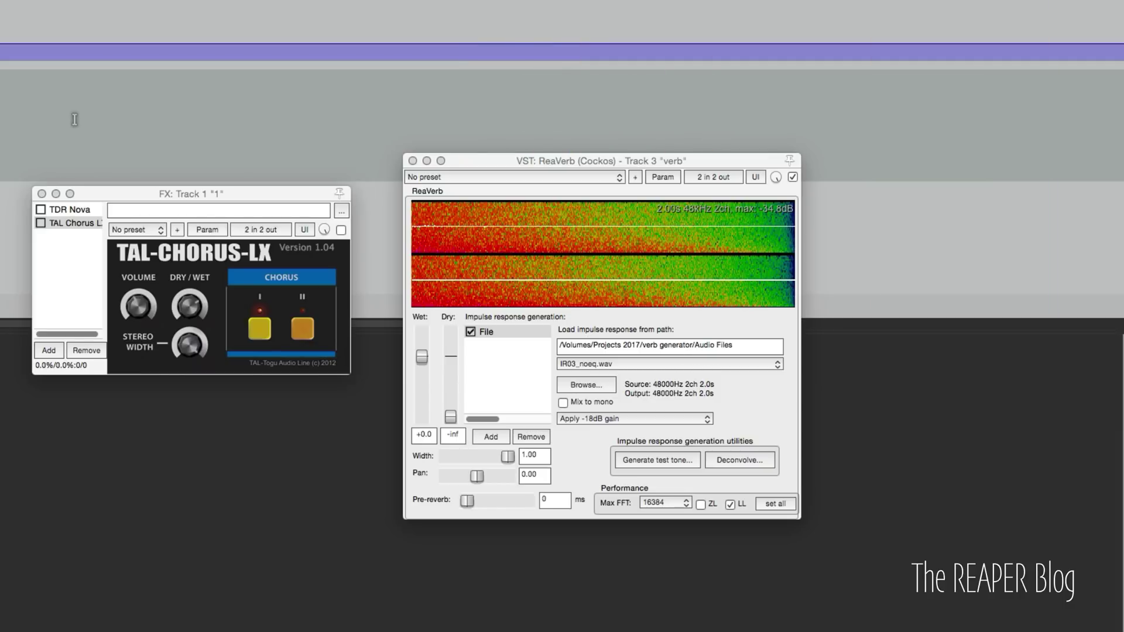
pyautogui.click(37, 221)
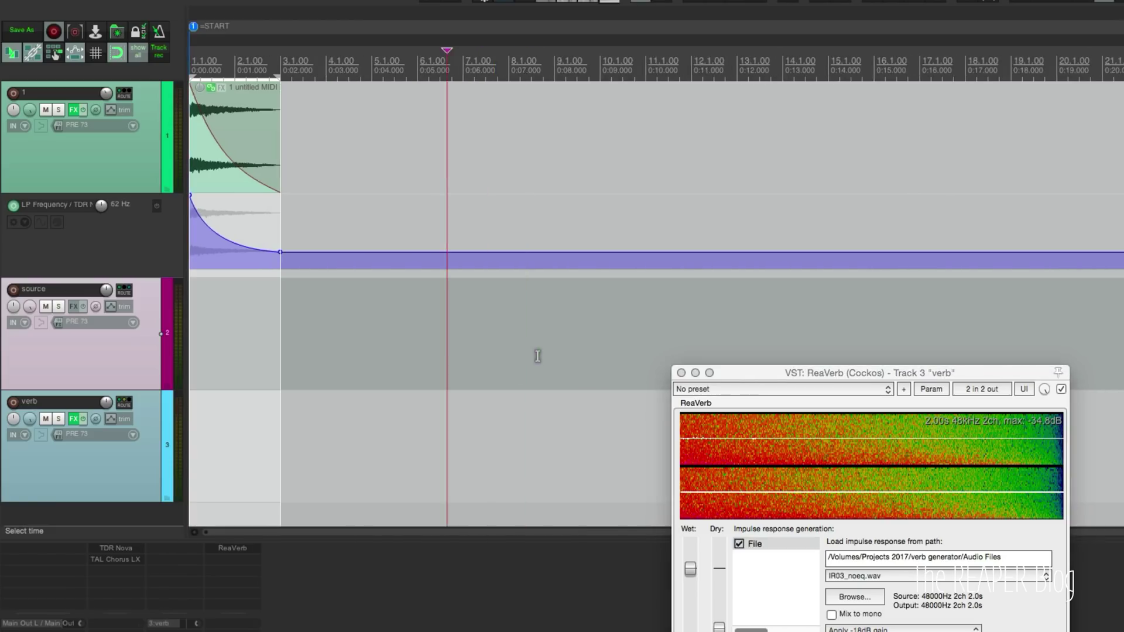
pyautogui.scroll(-4, 537, 356)
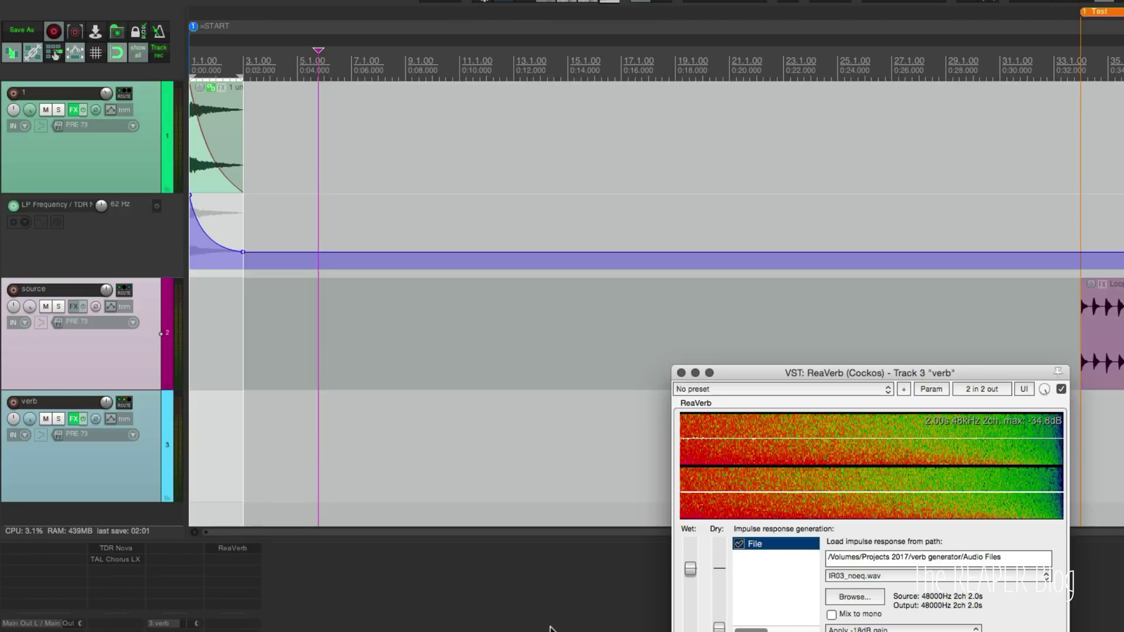
# Clear the time selection and return the edit cursor to the project start
pyautogui.click(351, 197)
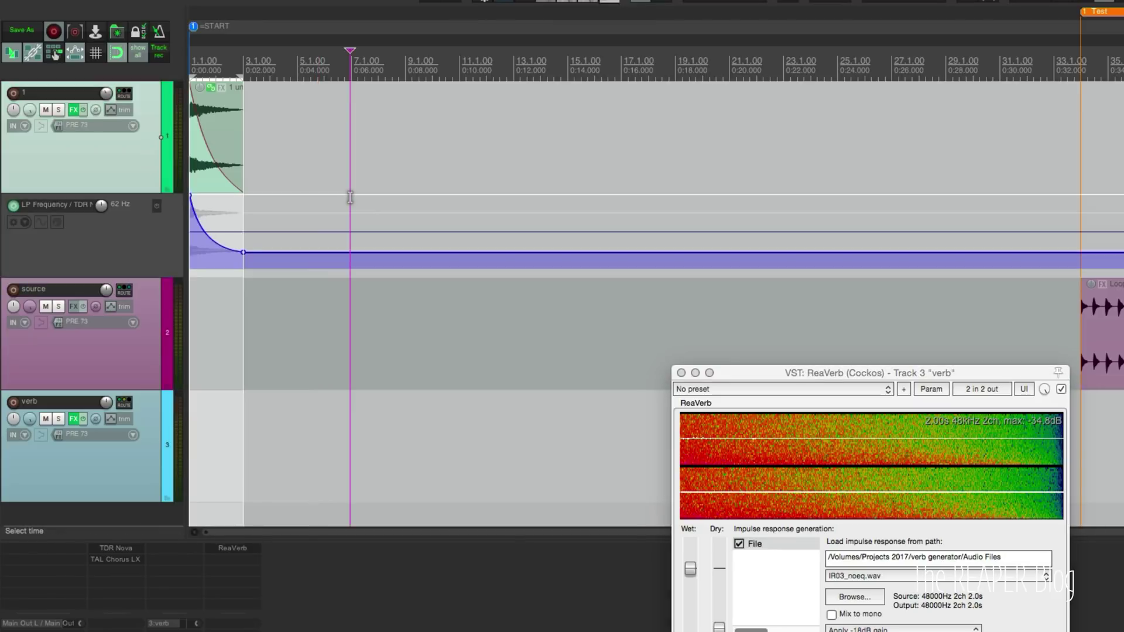
pyautogui.press('Escape')
pyautogui.press('w')
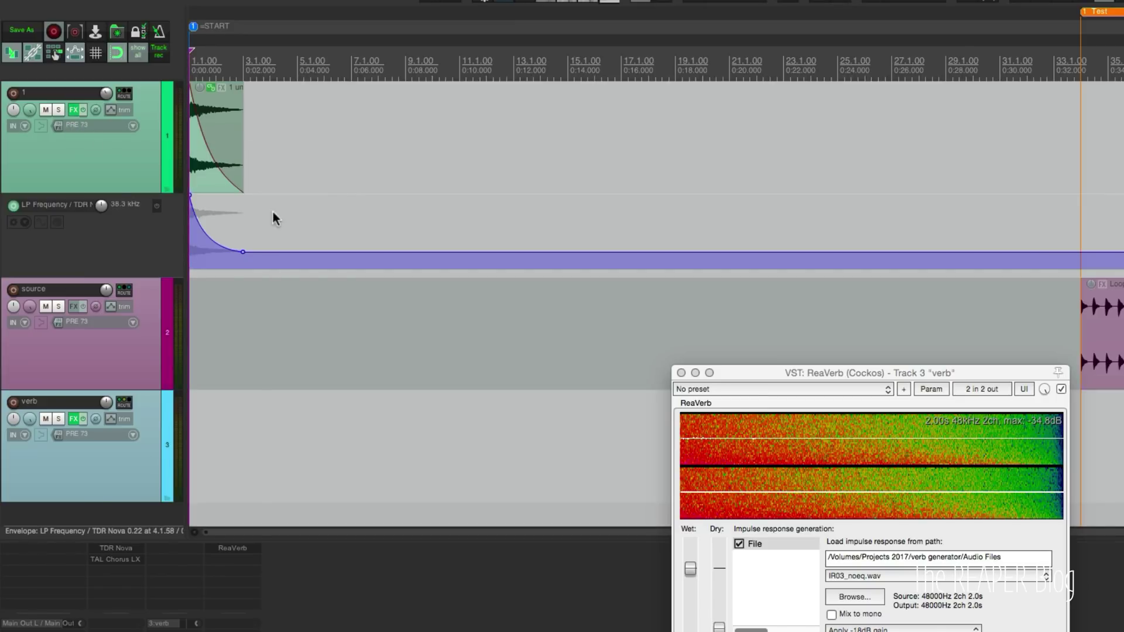
# Select track 1's item and minimize the ReaVerb window
pyautogui.scroll(8, 273, 212)
pyautogui.click(235, 164)
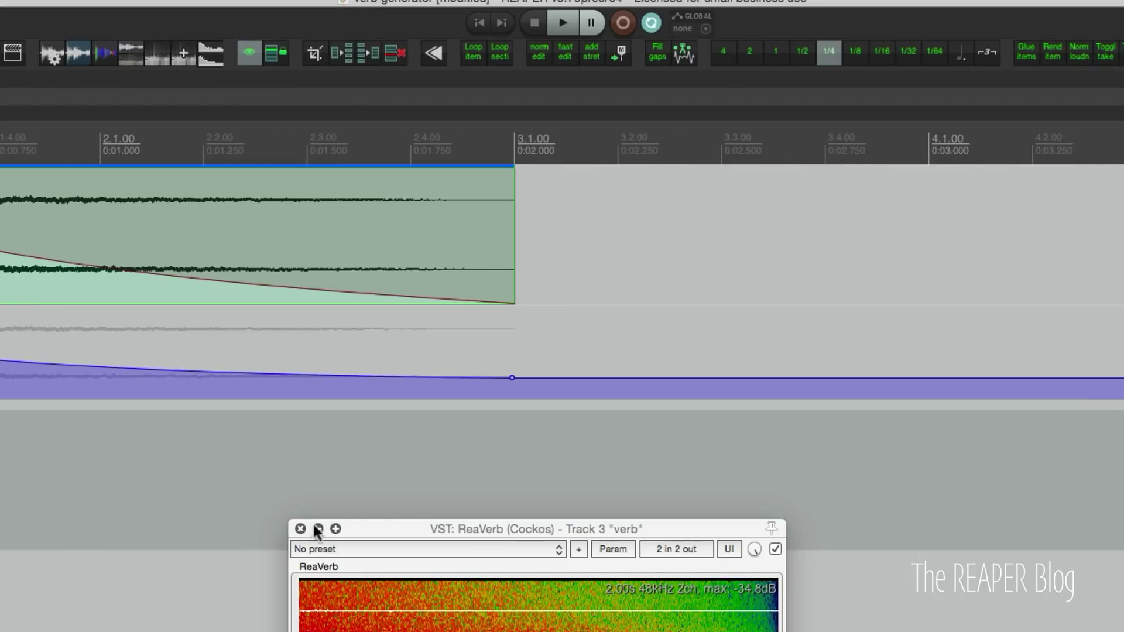
pyautogui.click(318, 529)
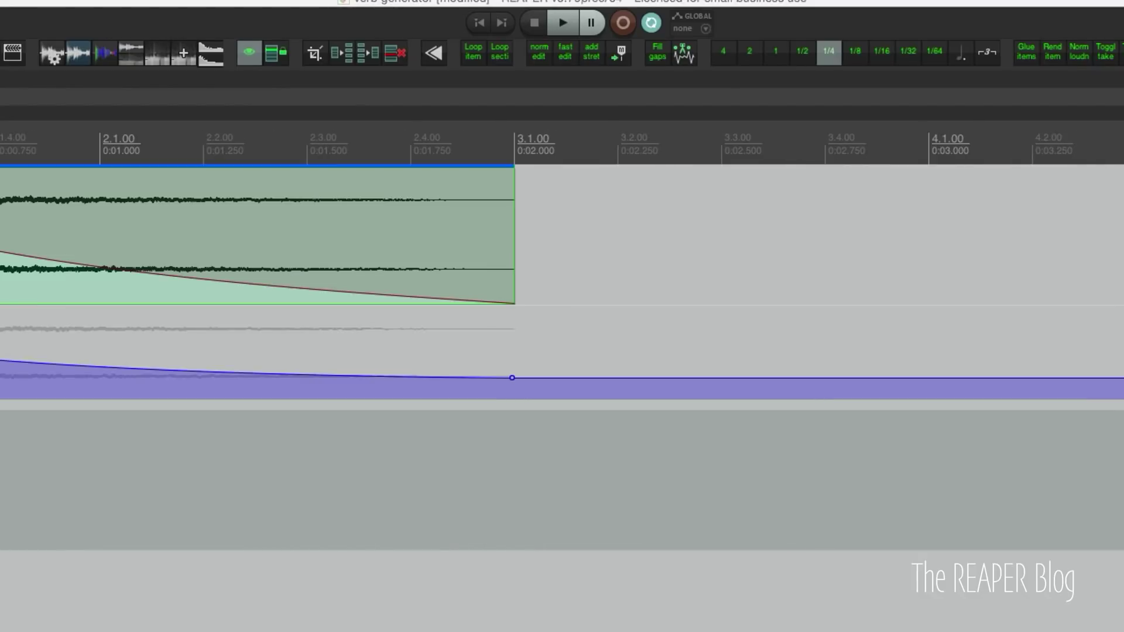
# Copy track 1's item further along the same track and align the copy's start to 4.1.00
pyautogui.scroll(-2, 562, 263)
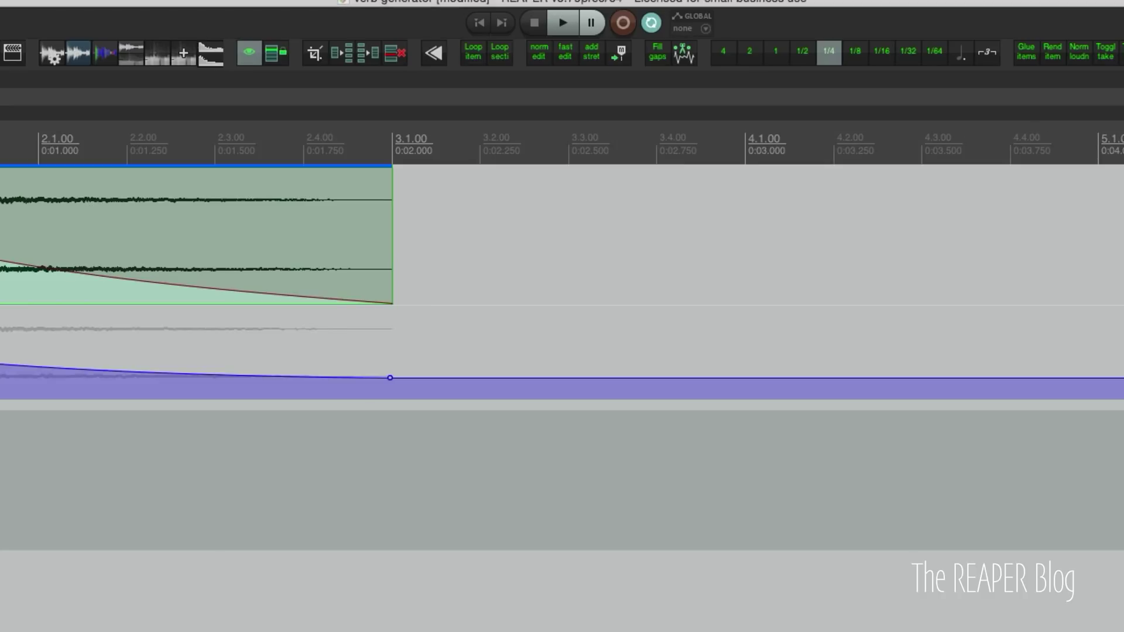
pyautogui.moveTo(2, 261); pyautogui.dragTo(815, 254)
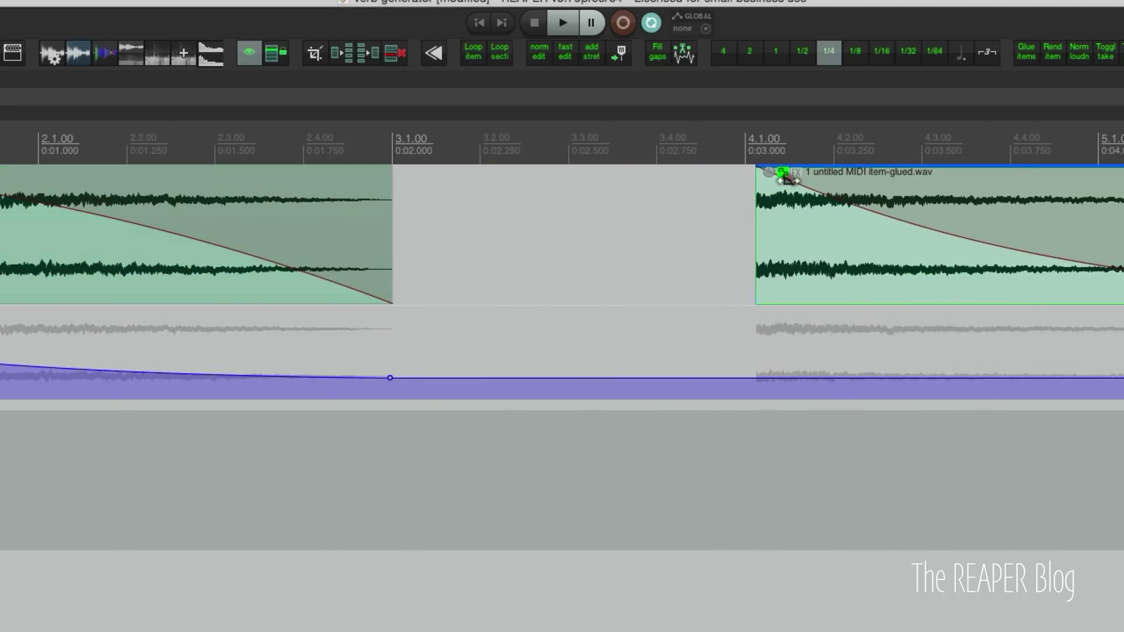
pyautogui.click(744, 151)
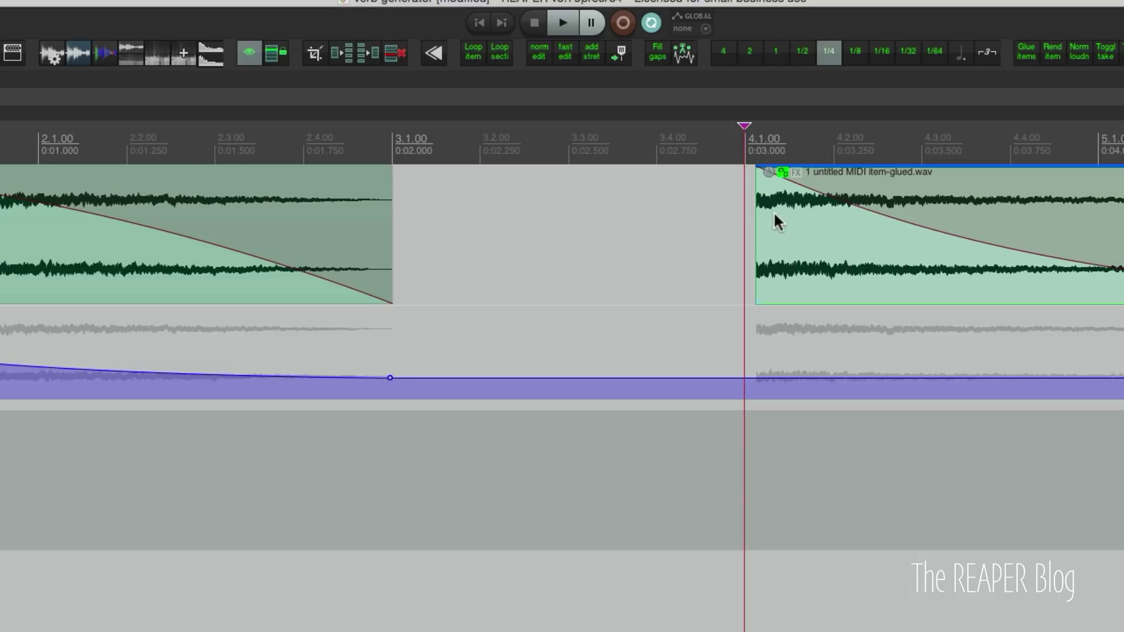
pyautogui.moveTo(774, 212); pyautogui.dragTo(785, 222)
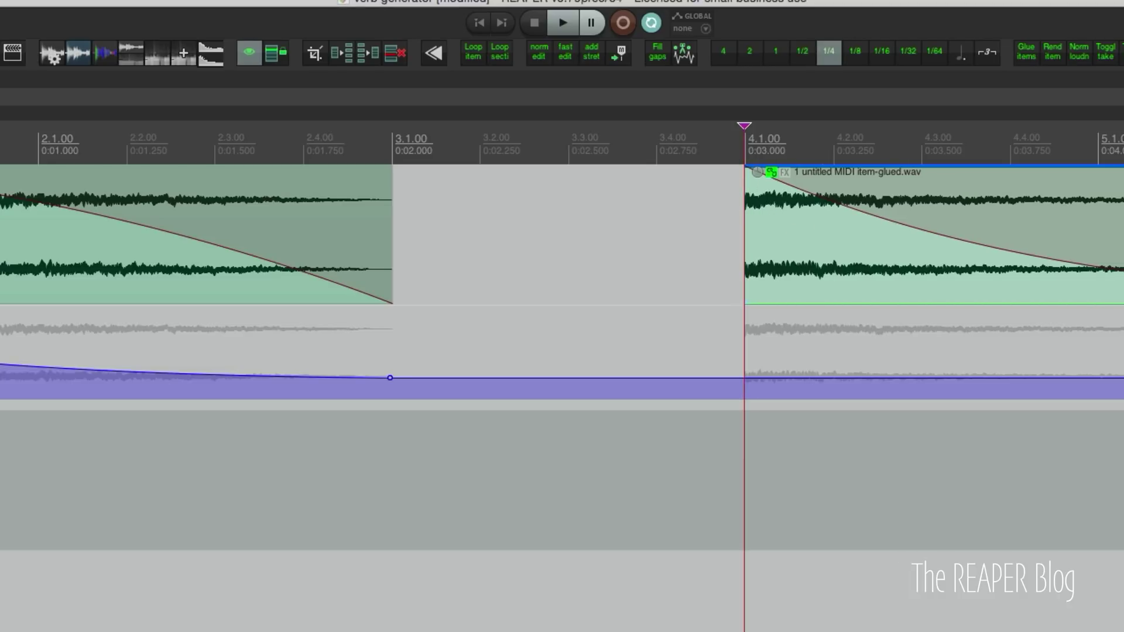
# Trim the item copy at 4.1.00 down to a tiny click-length sliver and raise its item volume to +6.70 dB
pyautogui.moveTo(1120, 254); pyautogui.dragTo(748, 256)
pyautogui.moveTo(660, 171); pyautogui.dragTo(637, 108)
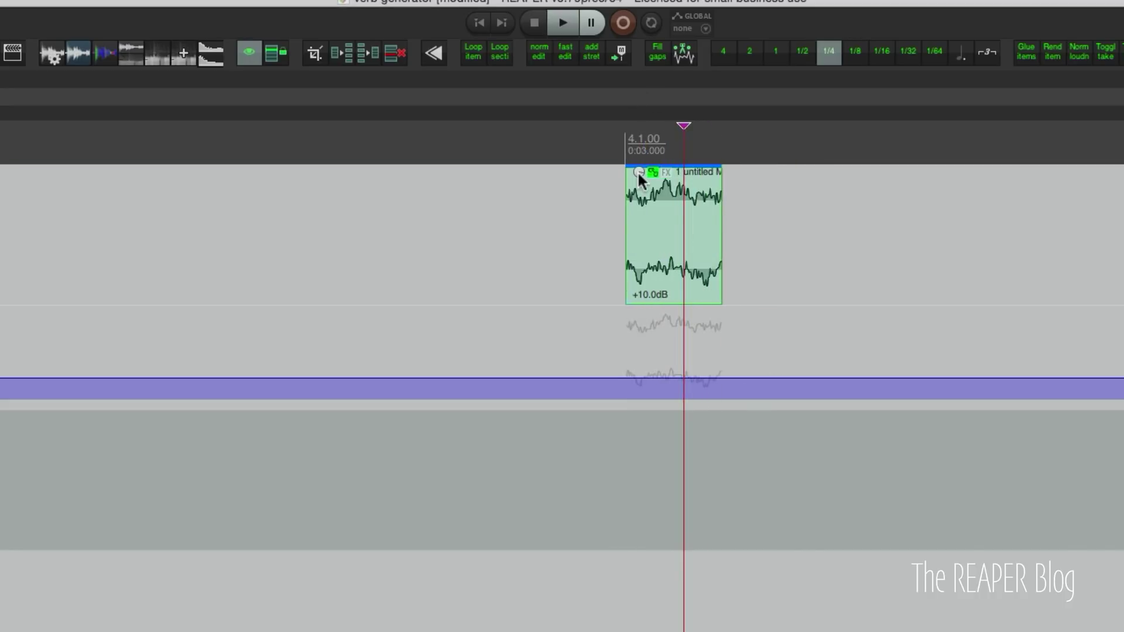
pyautogui.moveTo(637, 170)
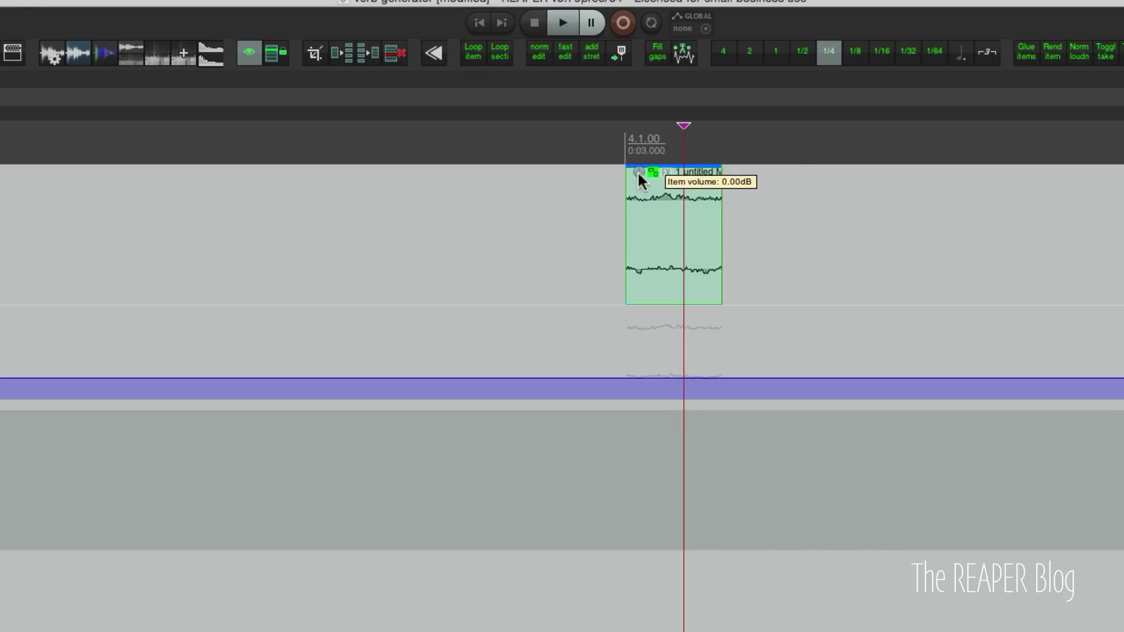
pyautogui.moveTo(640, 174); pyautogui.dragTo(639, 120)
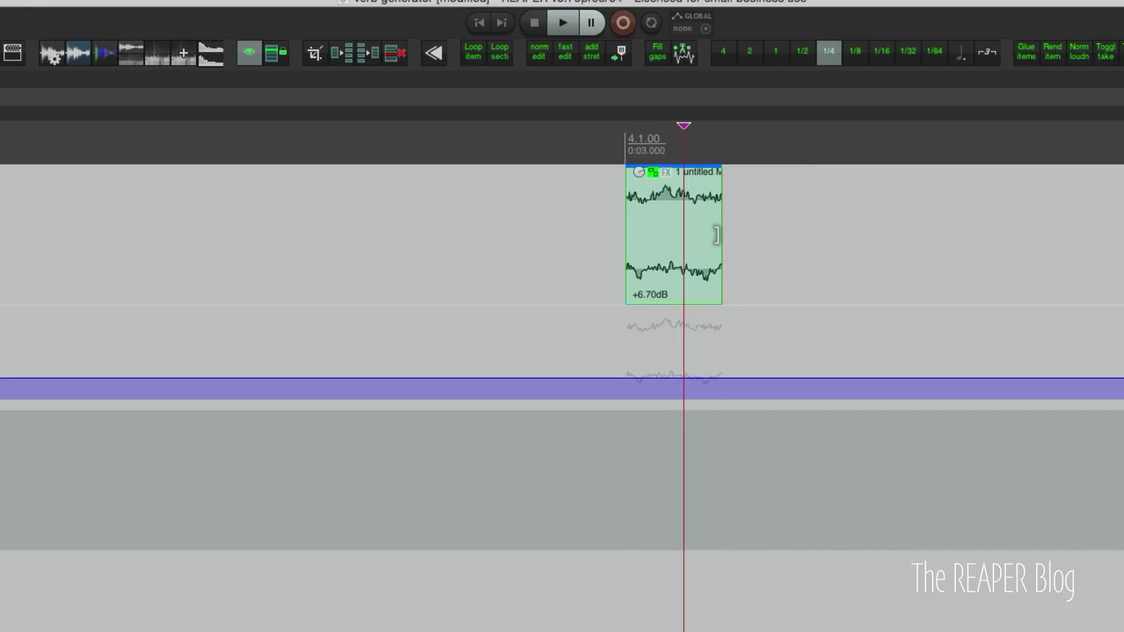
pyautogui.moveTo(720, 236); pyautogui.dragTo(665, 215)
pyautogui.click(644, 251)
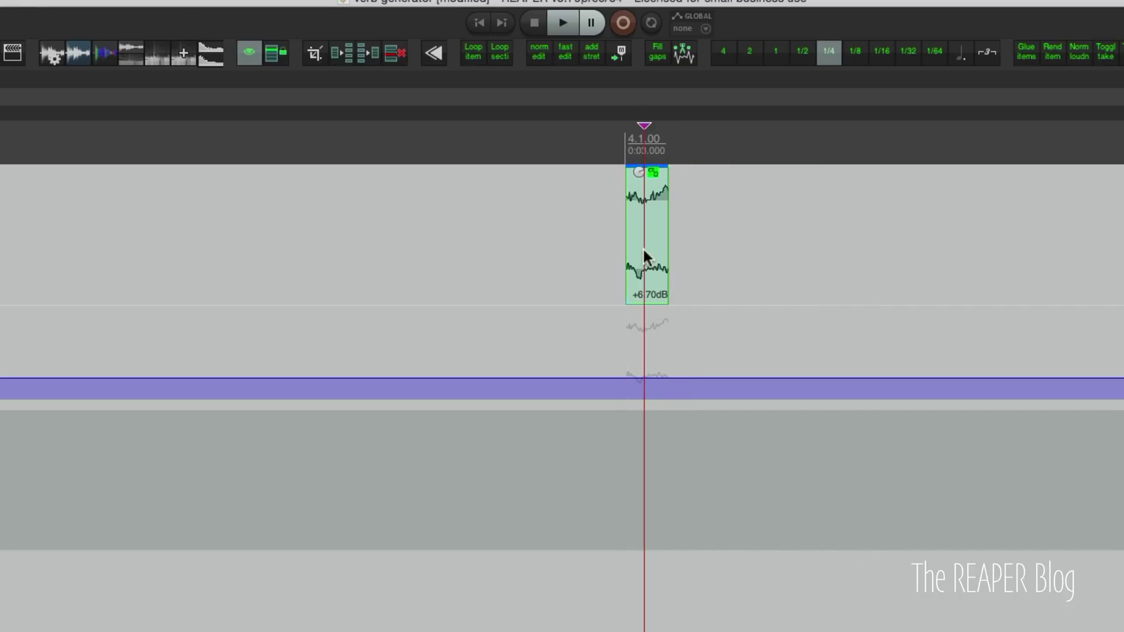
pyautogui.hotkey('shift', 't')
# Add EchoBoy Jr to track 1 with TDR Nova and TAL Chorus LX bypassed, using a fully wet mix, 1/16 echo time and increased feedback
pyautogui.scroll(-1, 655, 295)
pyautogui.scroll(-5, 677, 293)
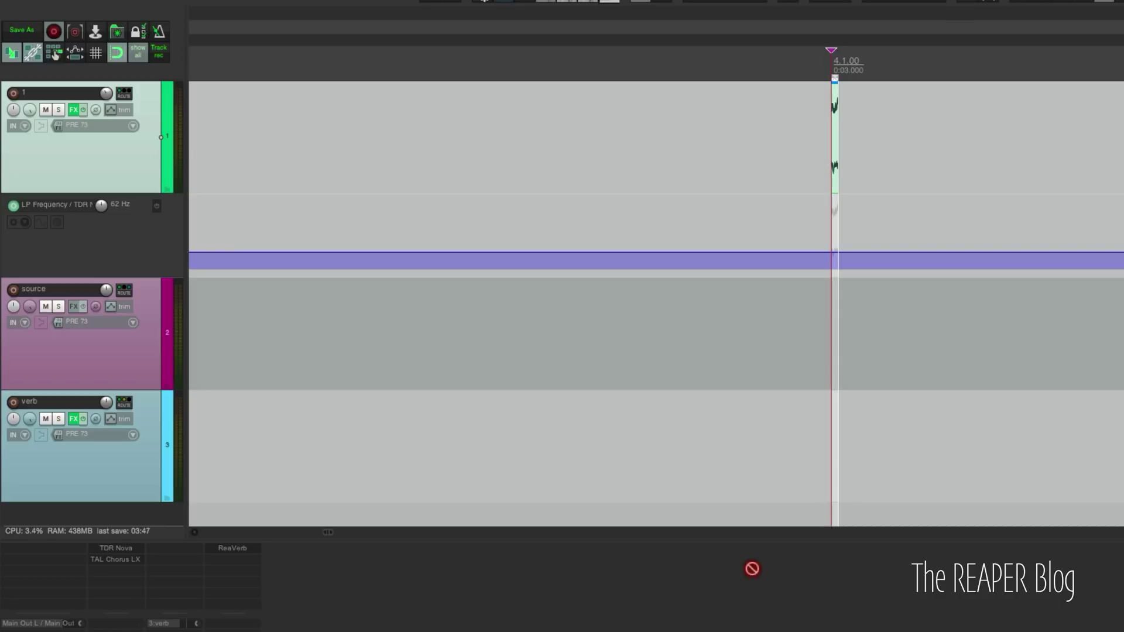
pyautogui.moveTo(122, 155); pyautogui.dragTo(122, 156)
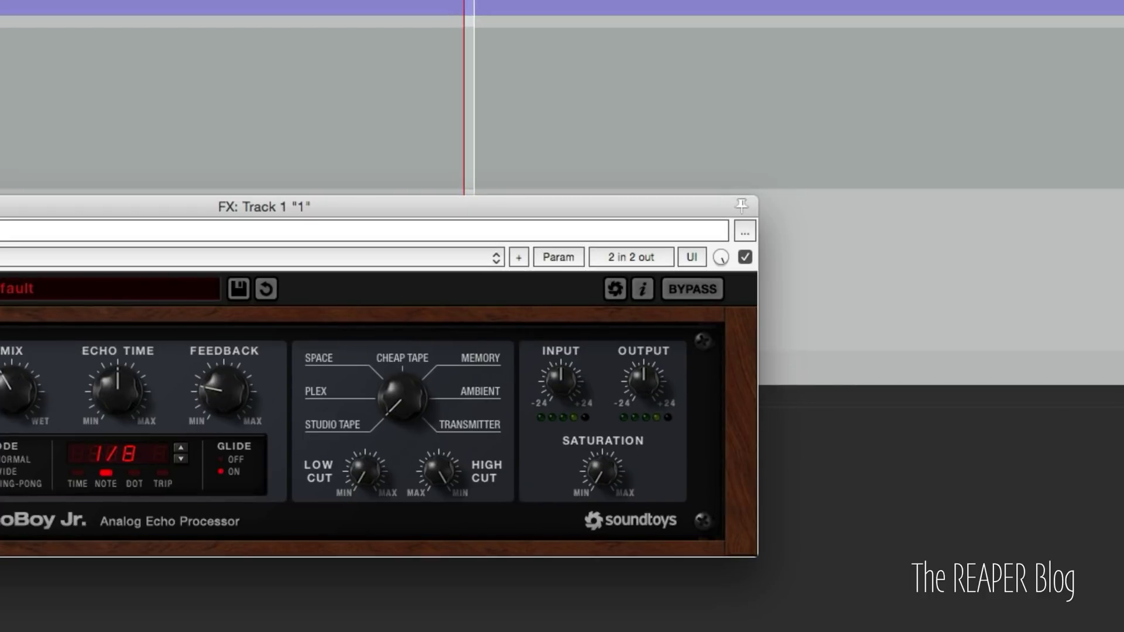
pyautogui.moveTo(0, 206); pyautogui.dragTo(147, 131)
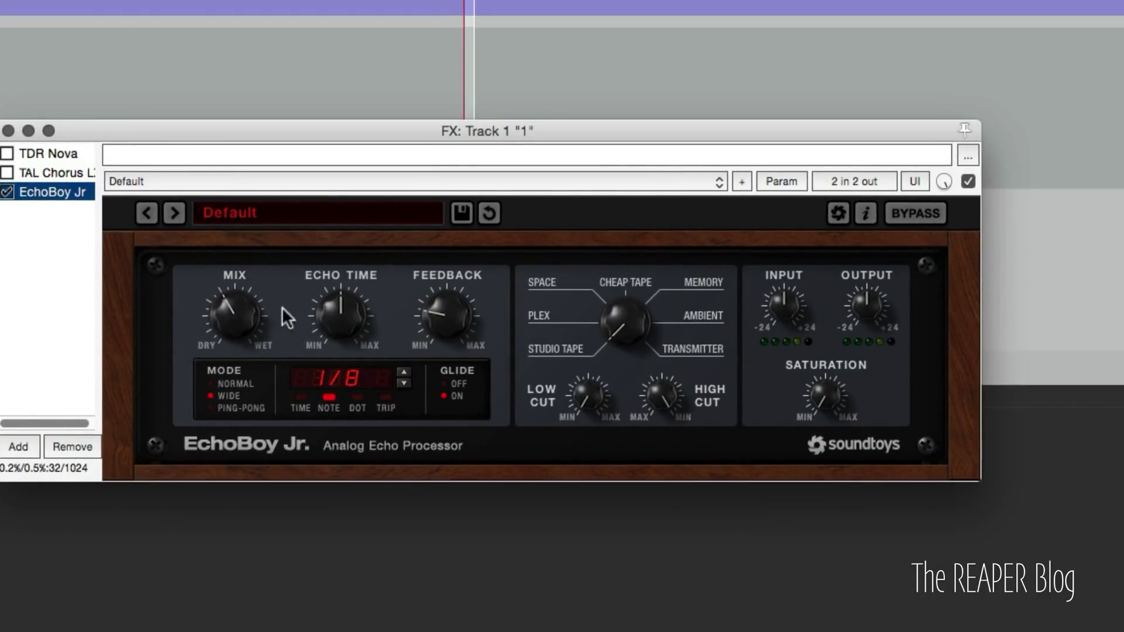
pyautogui.moveTo(250, 302); pyautogui.dragTo(444, 452)
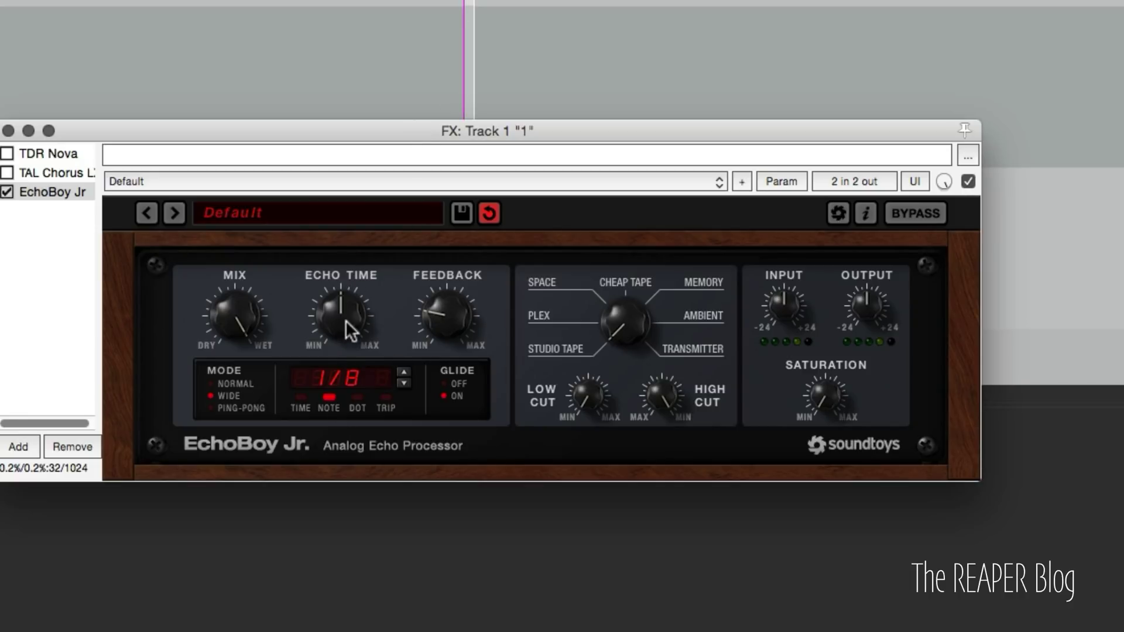
pyautogui.moveTo(342, 319); pyautogui.dragTo(343, 398)
pyautogui.moveTo(447, 317); pyautogui.dragTo(450, 243)
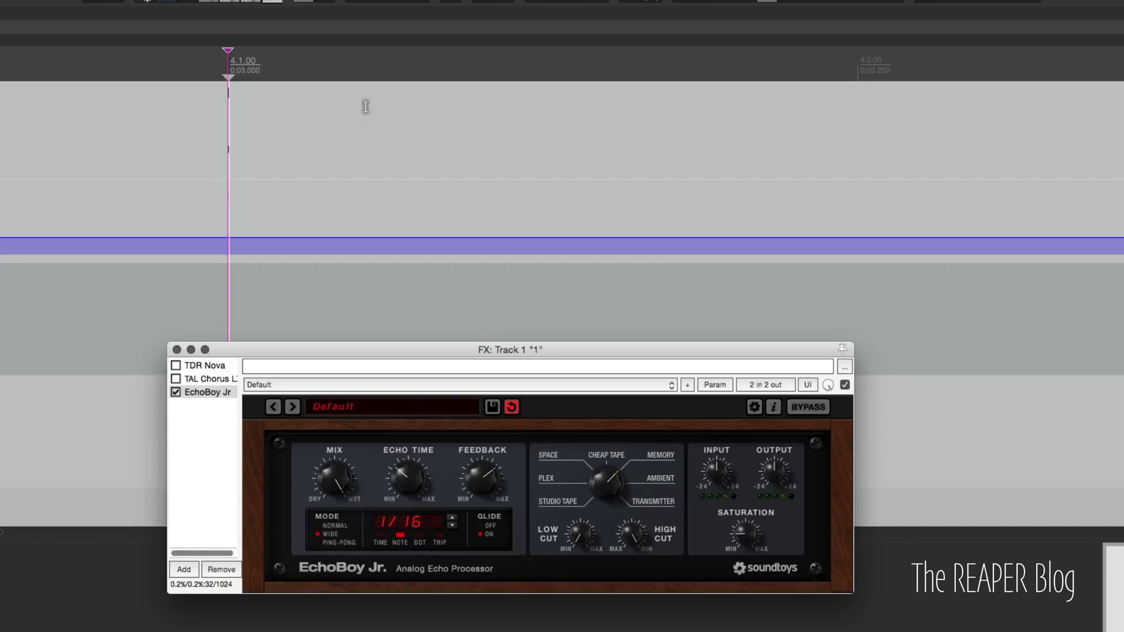
# Play the delayed click from 4.1.00 and make a time selection from there to about 6.1.00
pyautogui.scroll(-5, 407, 113)
pyautogui.scroll(-3, 406, 113)
pyautogui.hscroll(3, 407, 112)
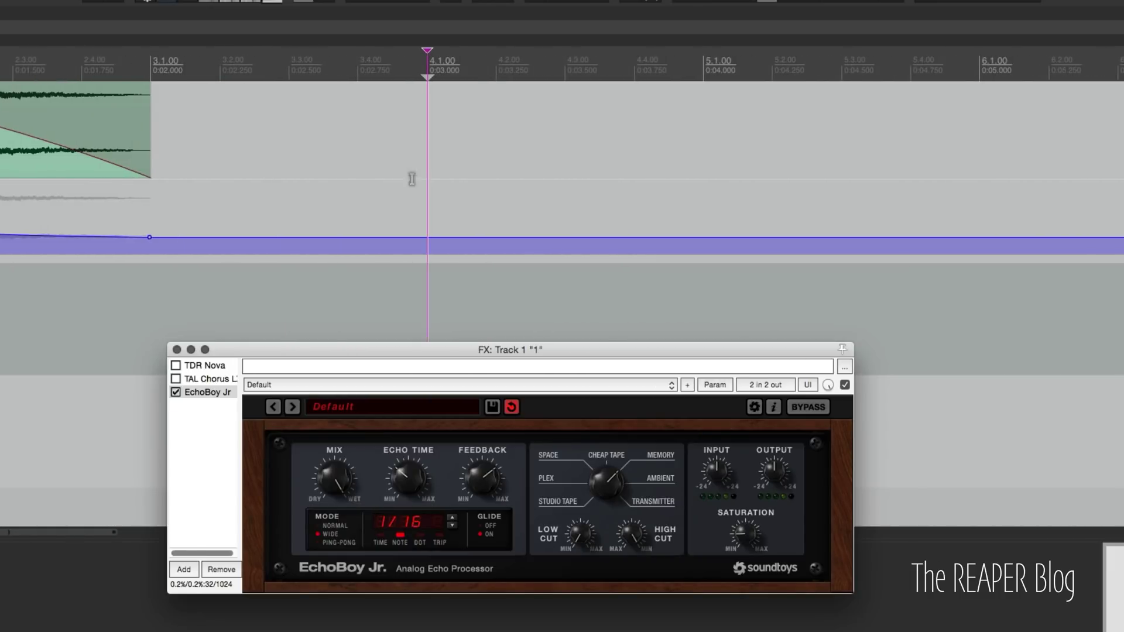
pyautogui.press('space')
pyautogui.press('space')
pyautogui.keyDown('shift'); pyautogui.click(984, 68); pyautogui.keyUp('shift')
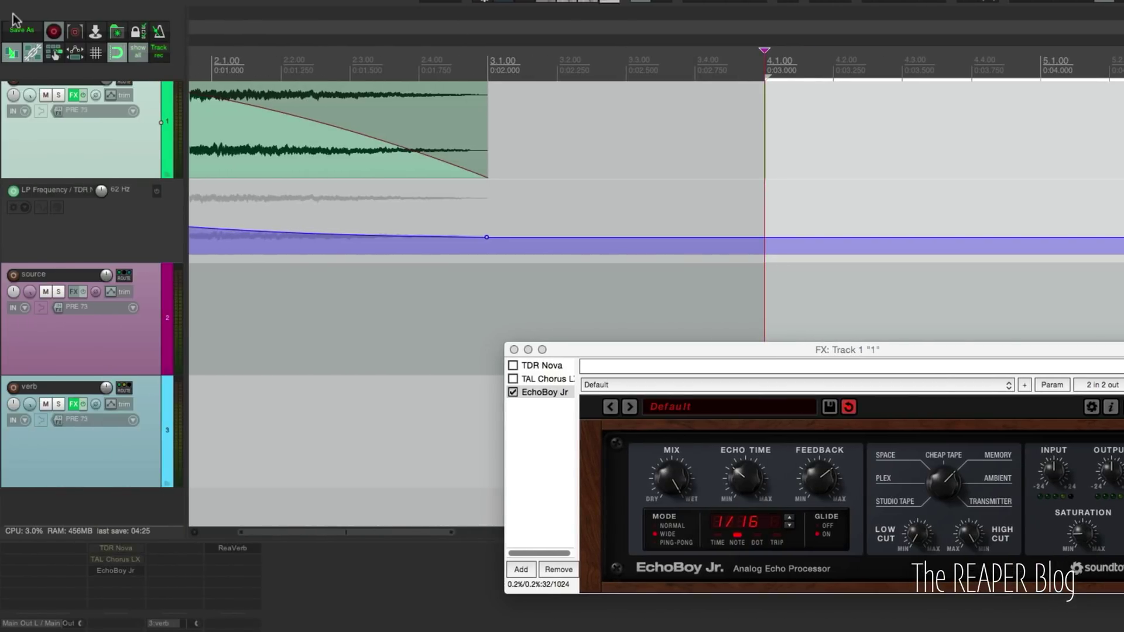
# Render the time selection to a WAV file named Audio Files/IR04_delay
pyautogui.click(95, 31)
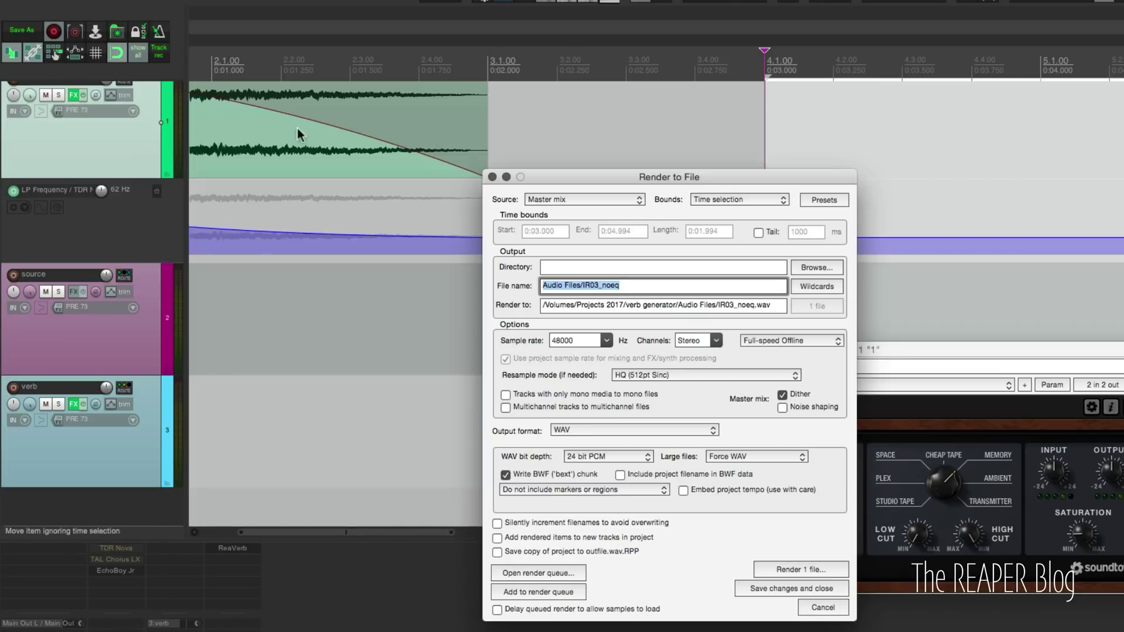
pyautogui.press('Right')
pyautogui.press('BackSpace')
pyautogui.press('BackSpace')
pyautogui.press('BackSpace')
pyautogui.press('BackSpace')
pyautogui.press('BackSpace')
pyautogui.press('BackSpace')
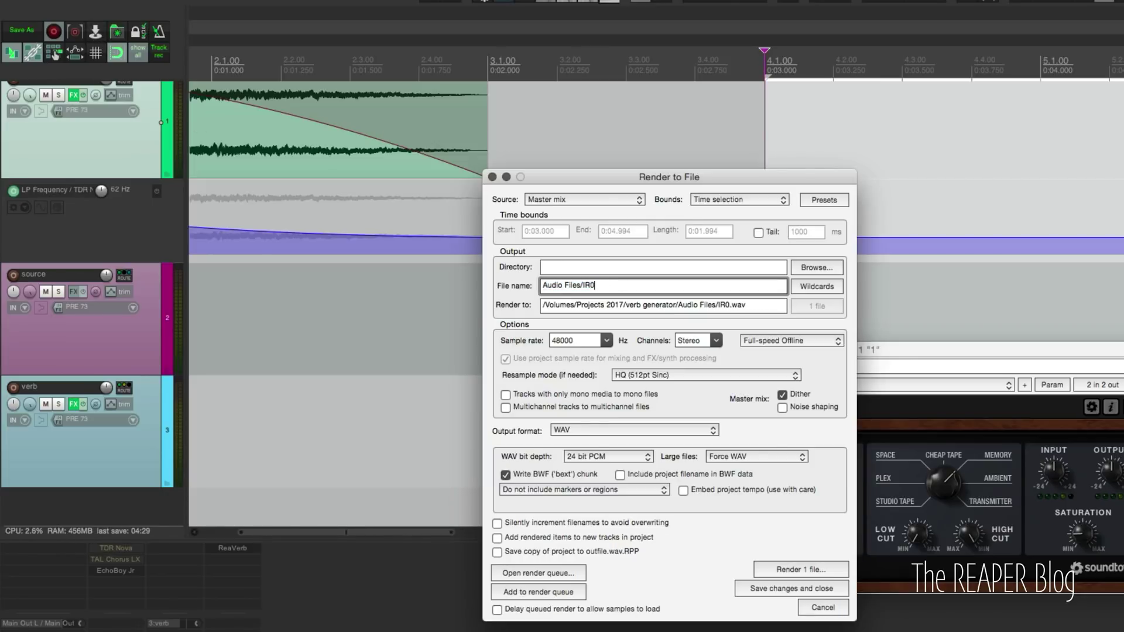
pyautogui.write('4_de')
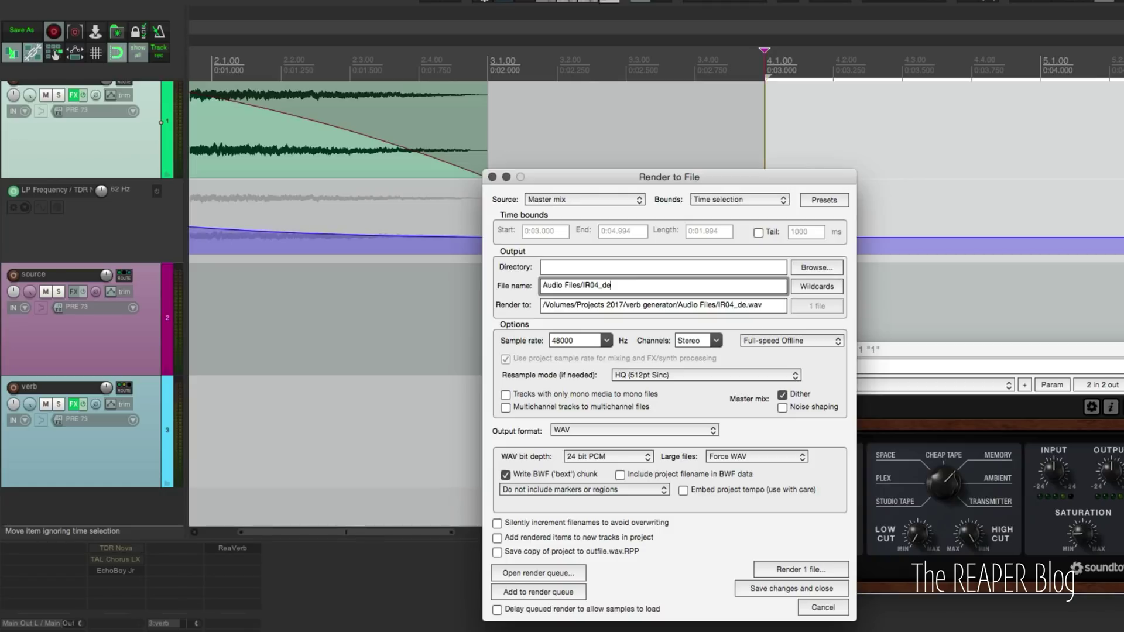
pyautogui.write('lay')
pyautogui.press('Return')
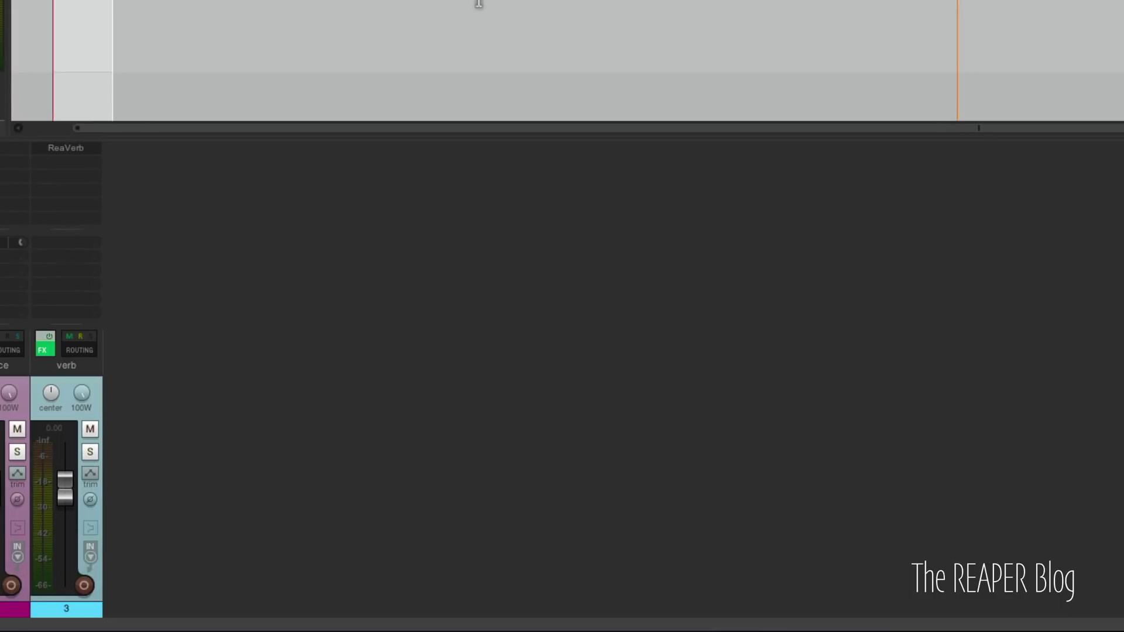
# Reopen ReaVerb on the verb track and load IR04_delay.wav as its impulse response
pyautogui.click(70, 148)
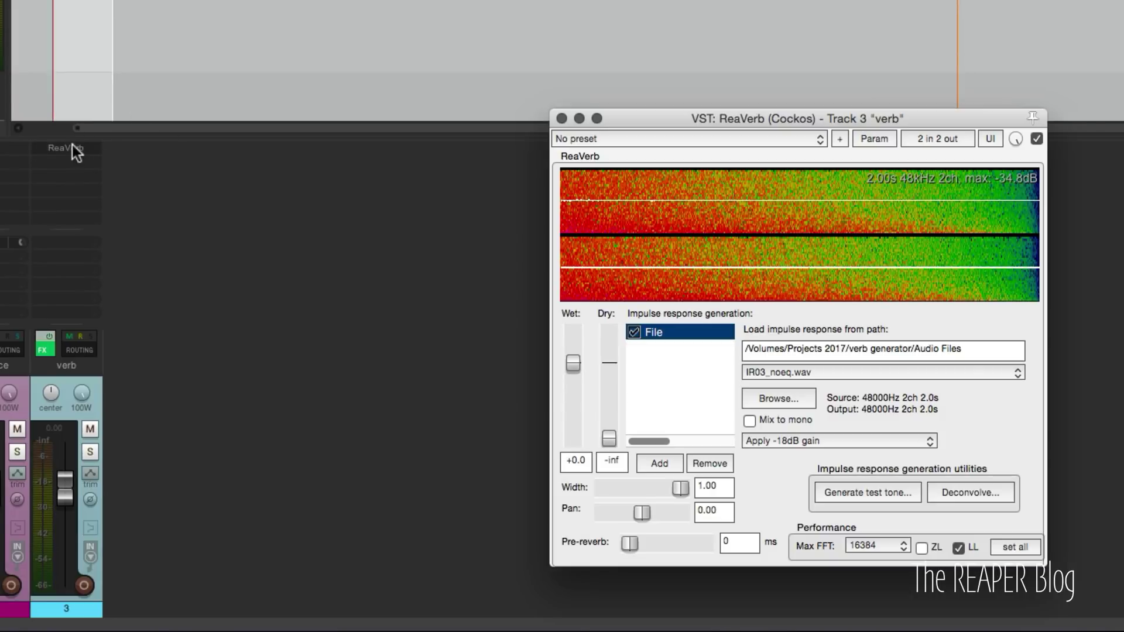
pyautogui.click(795, 377)
pyautogui.click(870, 384)
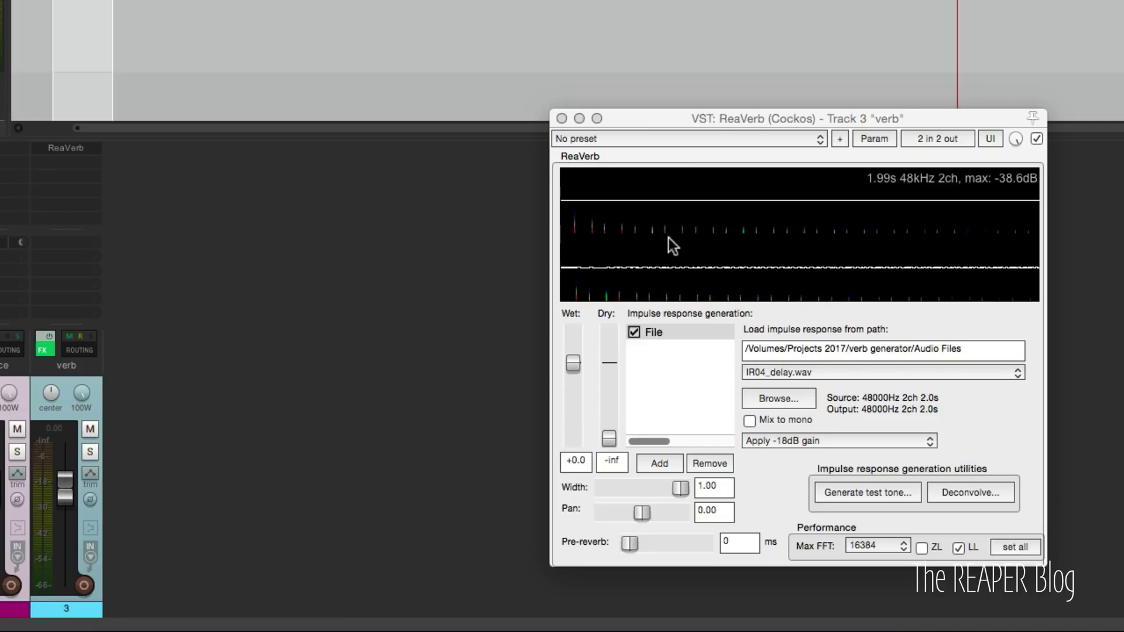
# Set the impulse file's gain mode to [deprecated] normalize to -18dB and audition it during playback
pyautogui.click(833, 440)
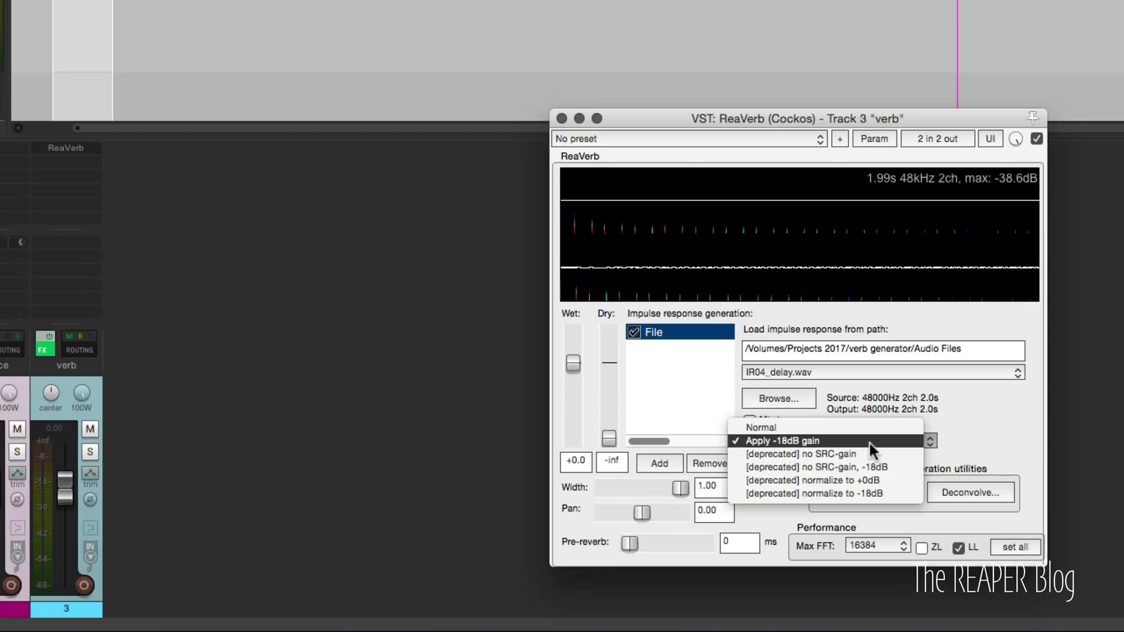
pyautogui.click(855, 494)
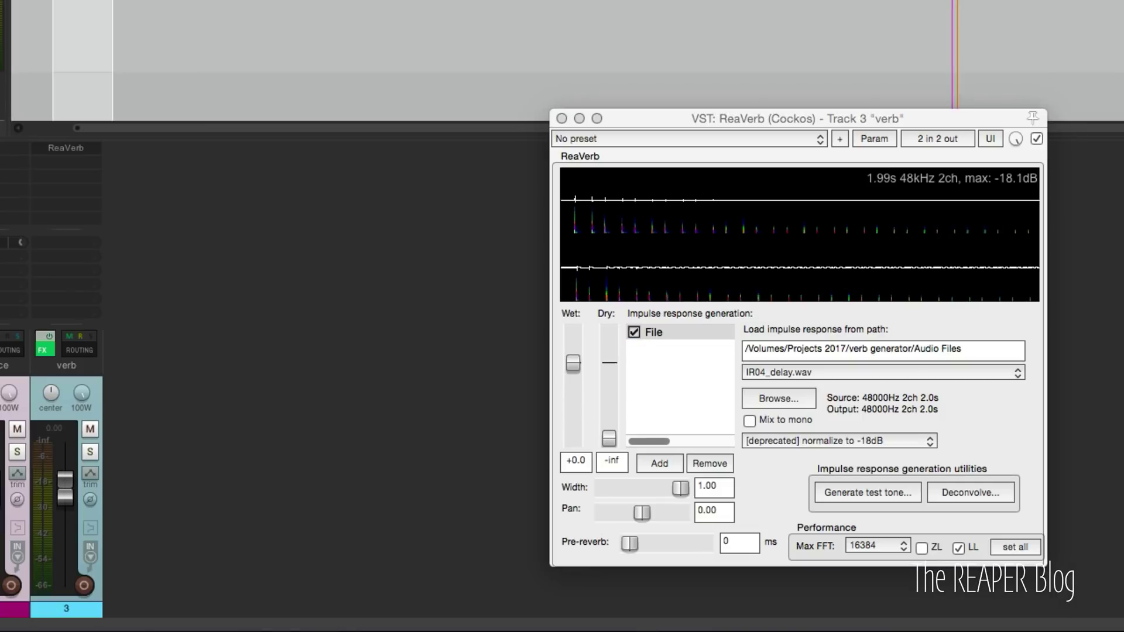
pyautogui.press('space')
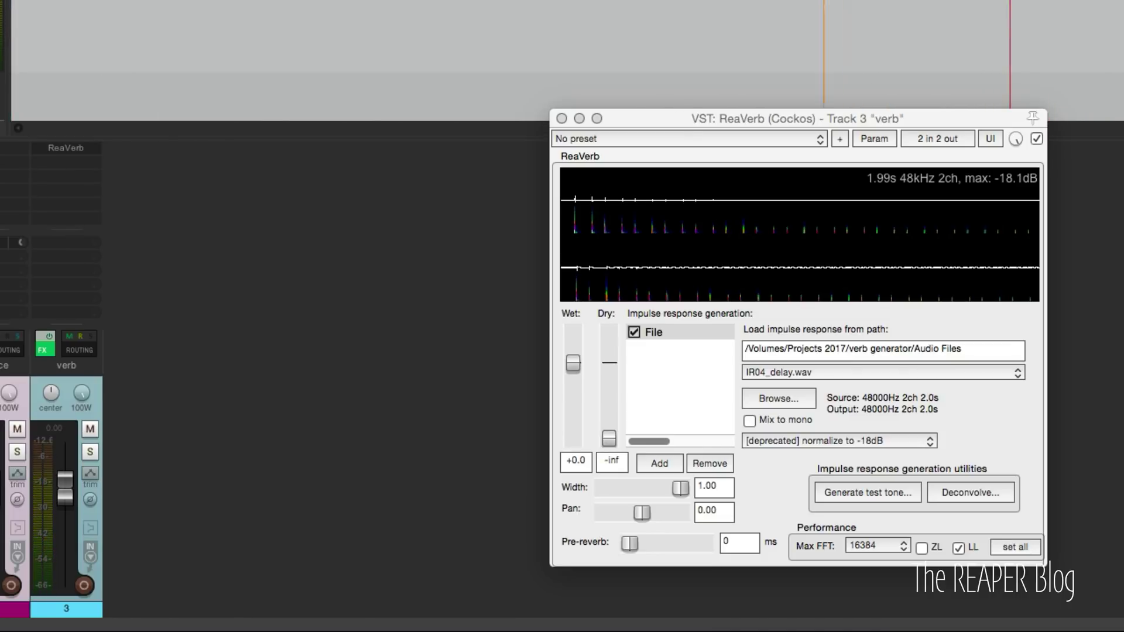
# Add a Trim/Gain/Stretch module to ReaVerb's impulse generation and set its maximum length to 1000 ms
pyautogui.click(655, 462)
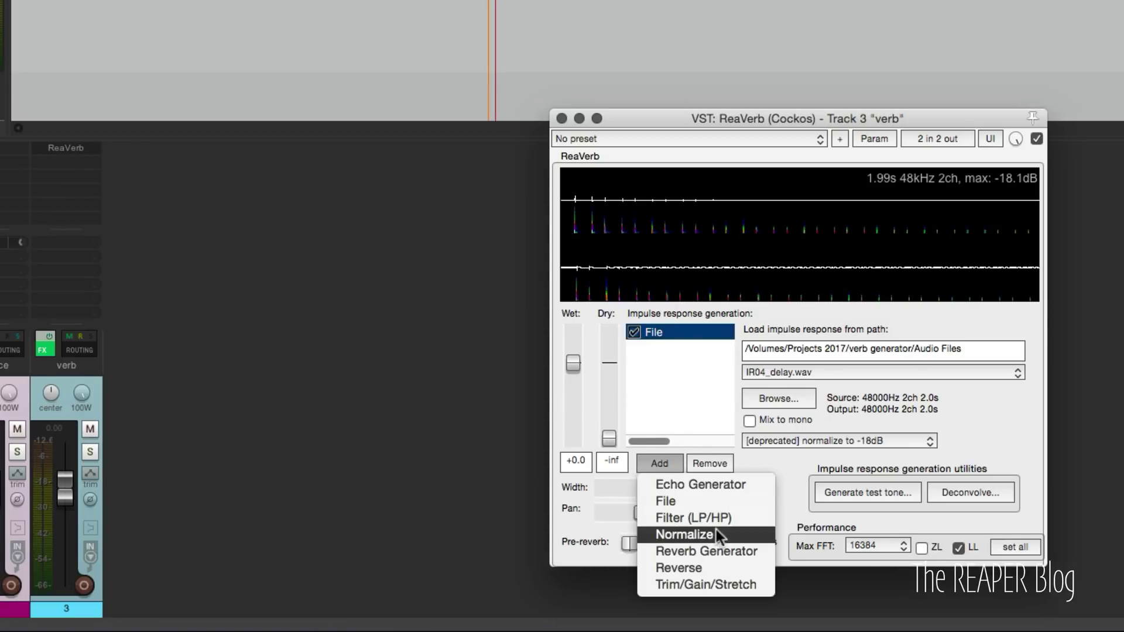
pyautogui.click(713, 586)
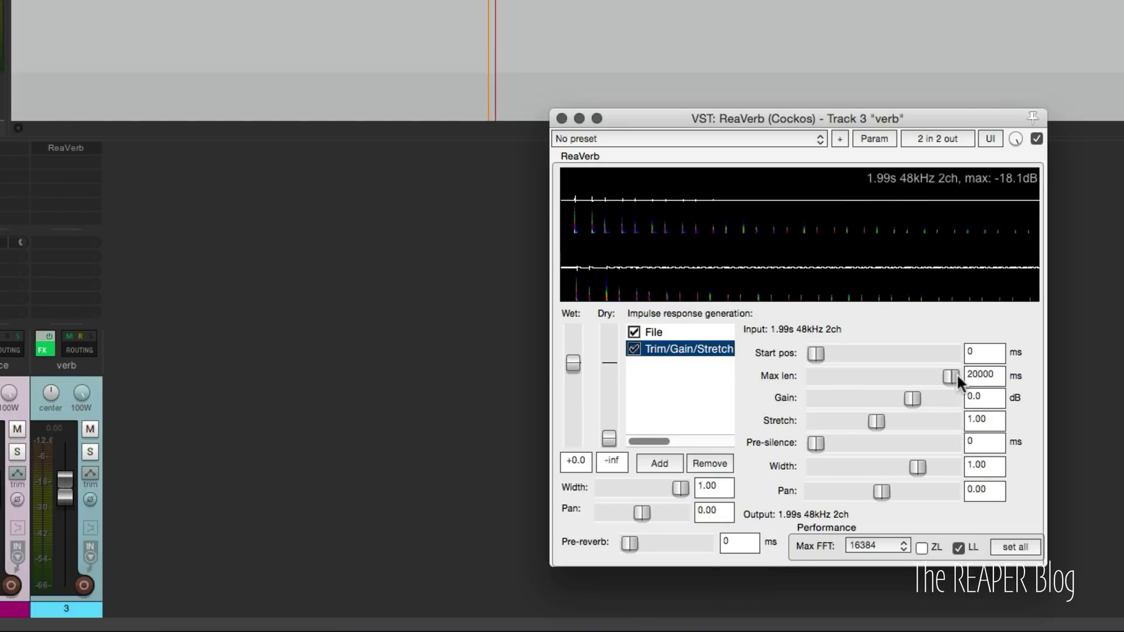
pyautogui.moveTo(953, 375); pyautogui.dragTo(852, 371)
pyautogui.doubleClick(978, 377)
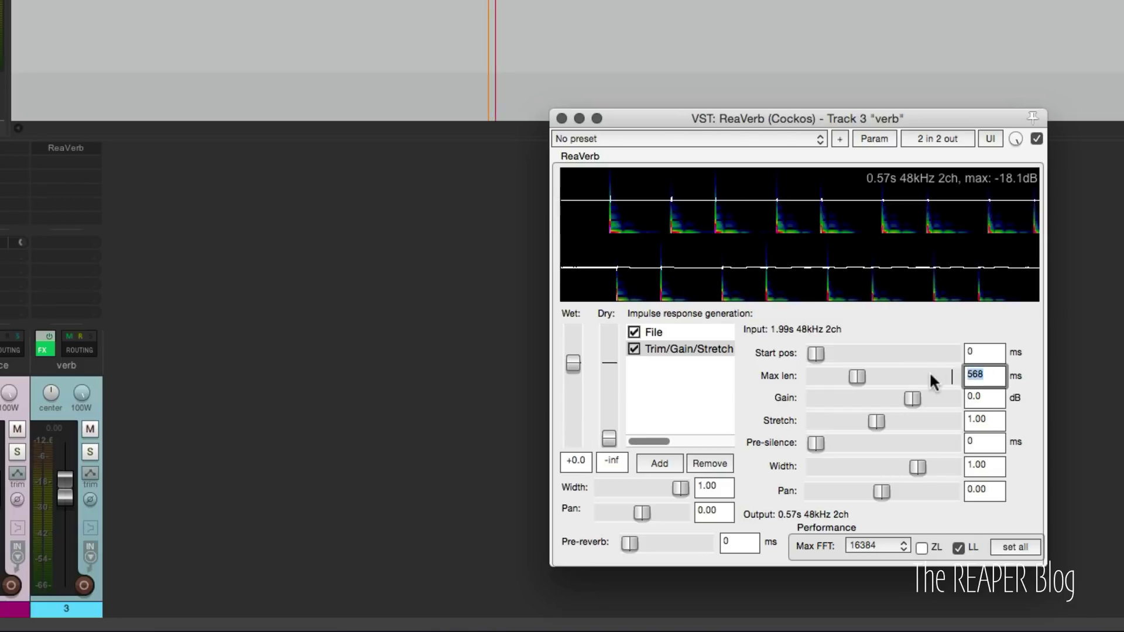
pyautogui.write('1000')
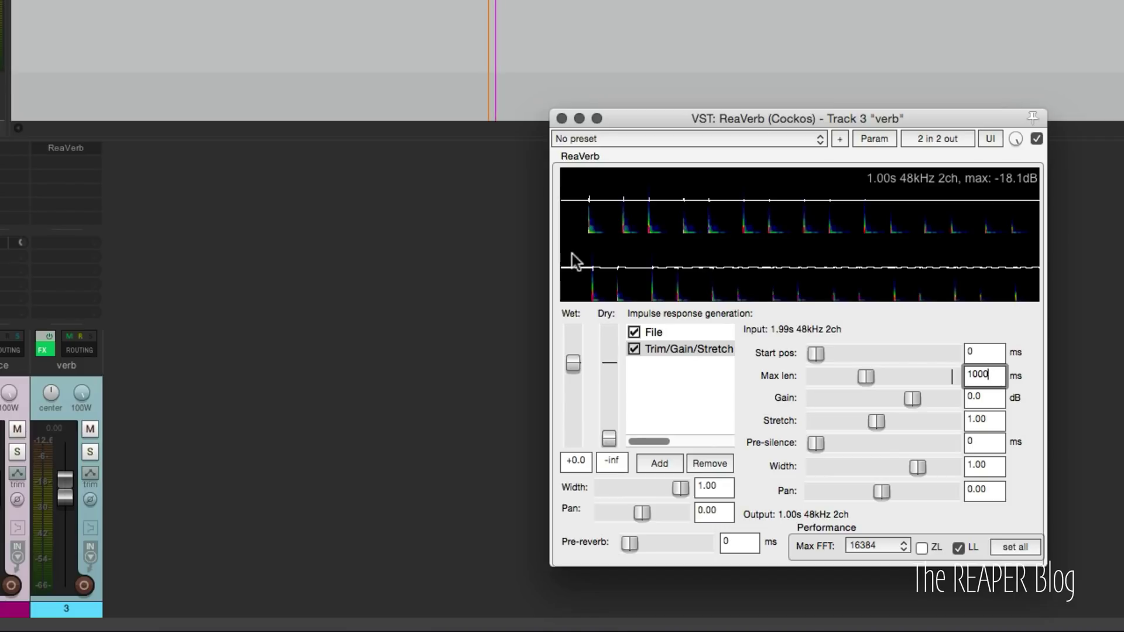
# Try Trim/Gain/Stretch start positions of 4, 100 and 133 ms during loop playback and reset the start position to 0 ms
pyautogui.hotkey('shift', 'Tab')
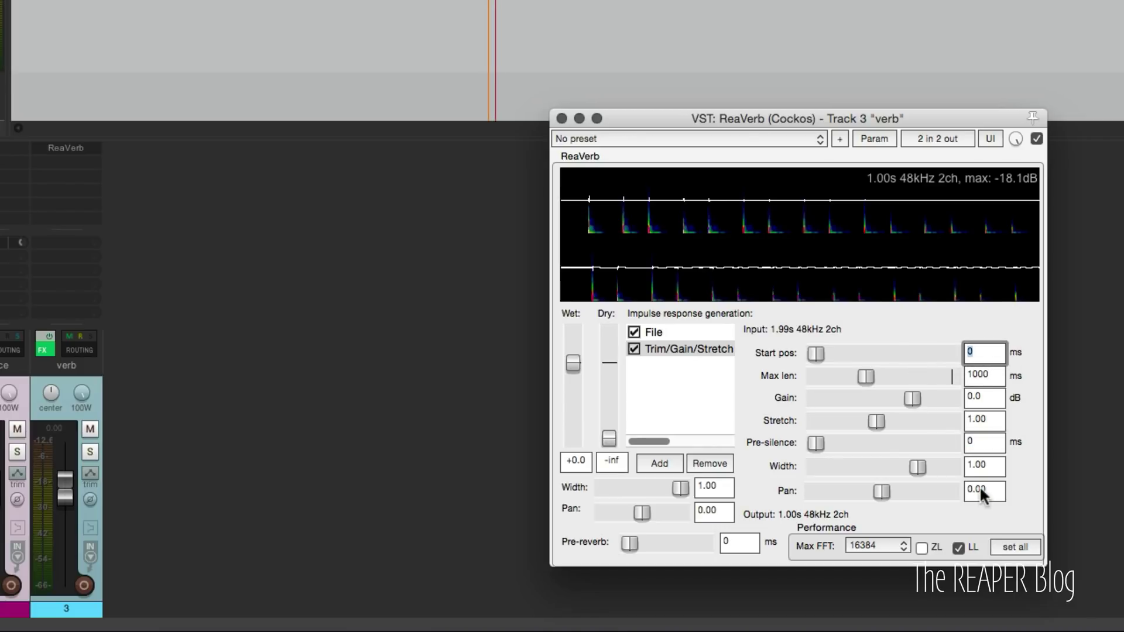
pyautogui.write('4')
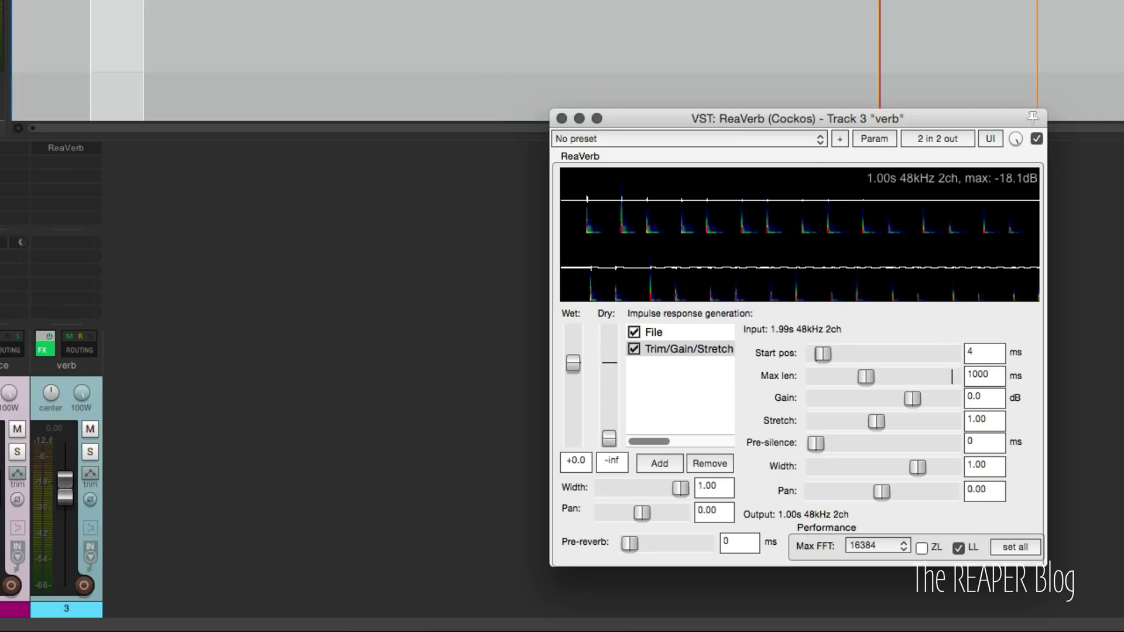
pyautogui.click(97, 36)
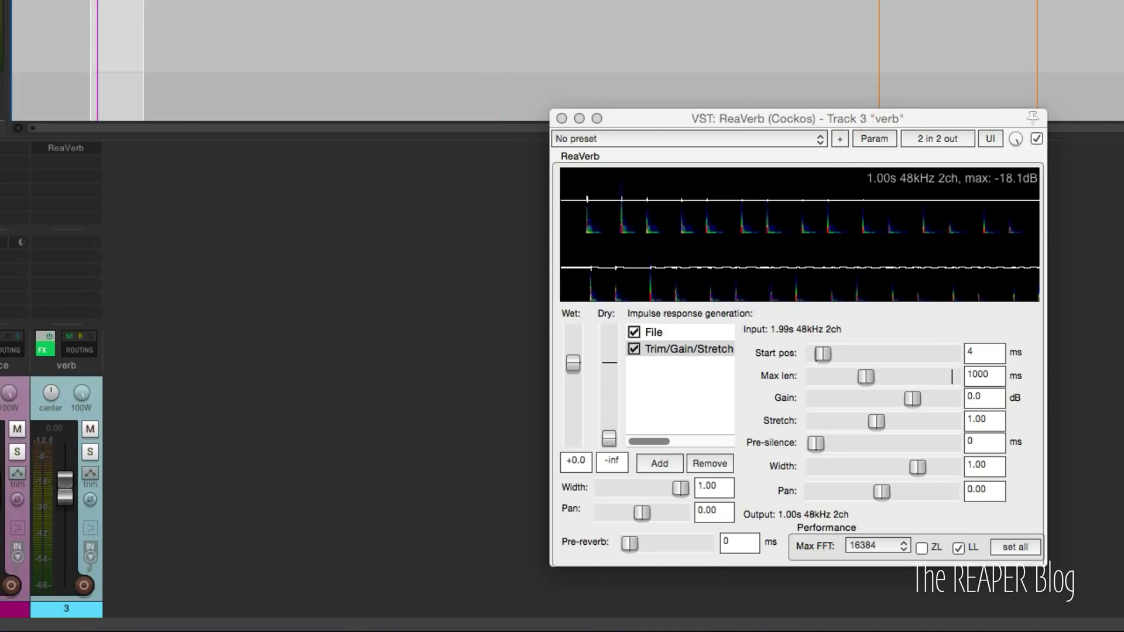
pyautogui.scroll(7, 568, 59)
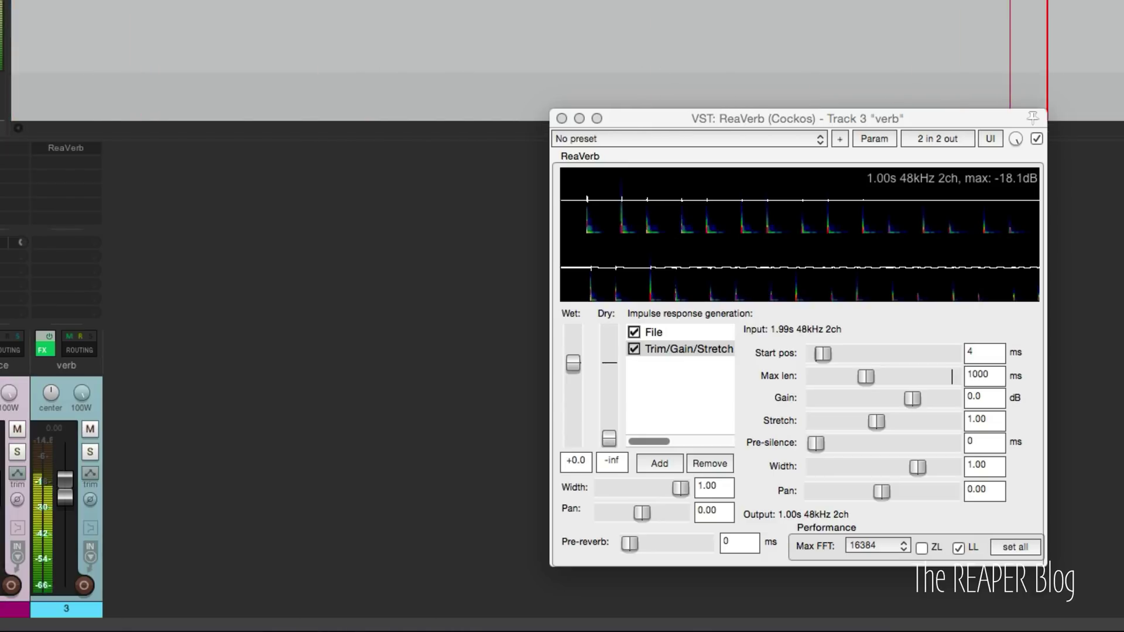
pyautogui.doubleClick(981, 354)
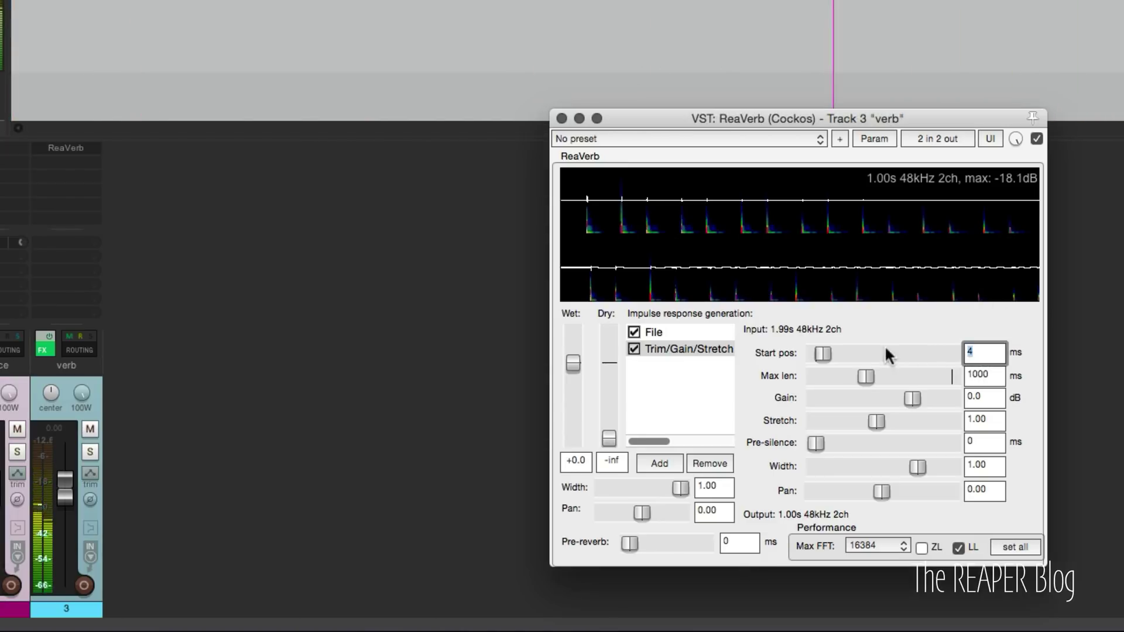
pyautogui.write('100')
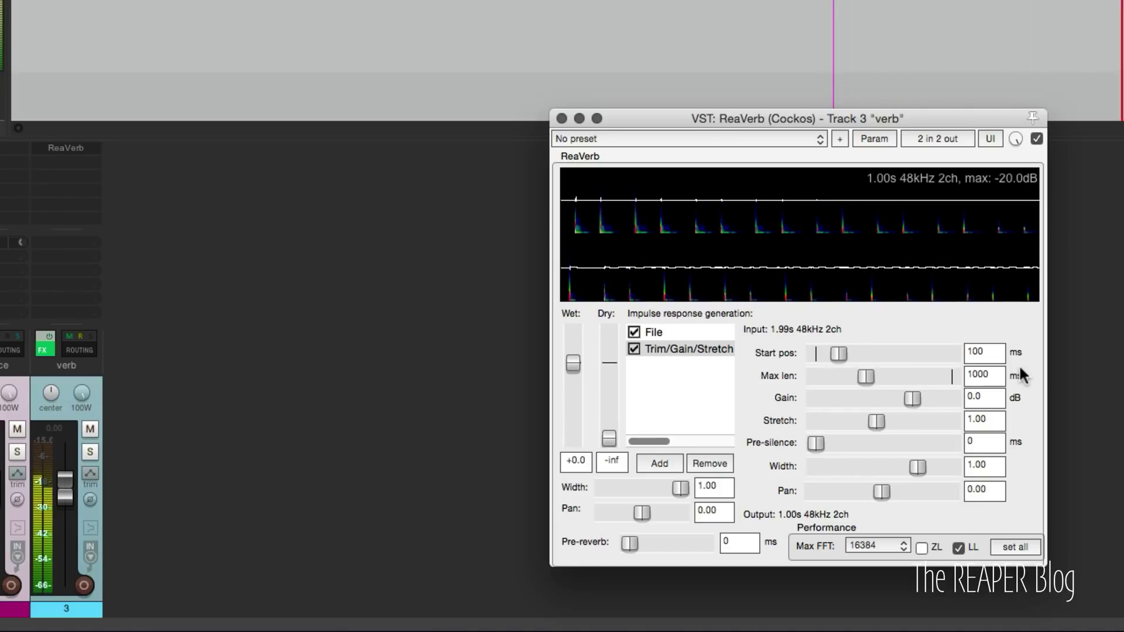
pyautogui.moveTo(840, 348); pyautogui.dragTo(846, 350)
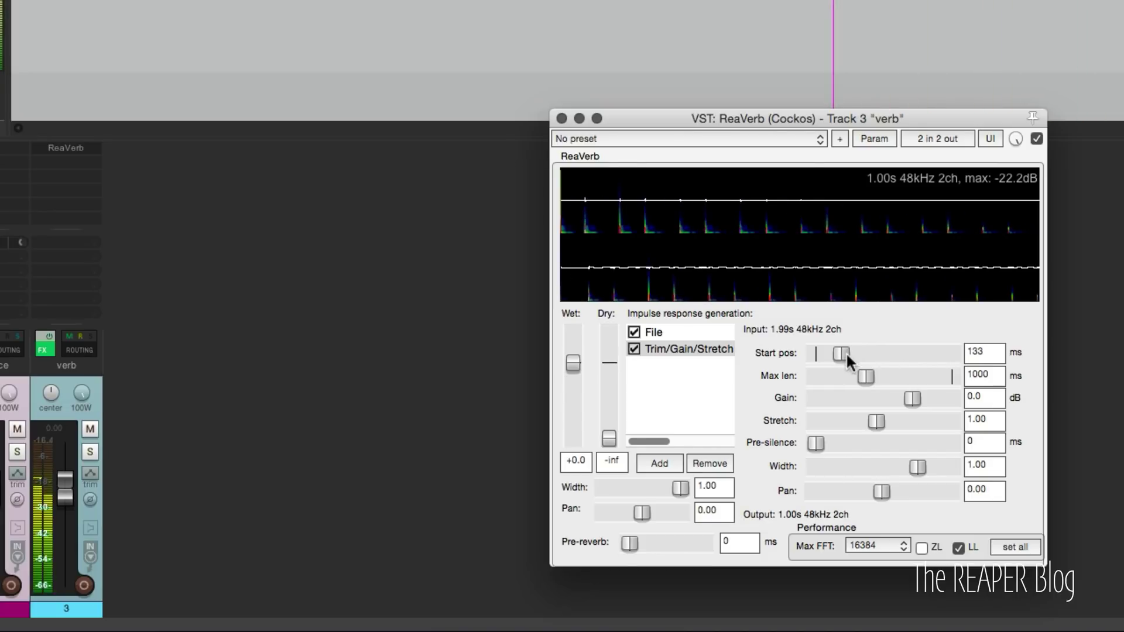
pyautogui.doubleClick(845, 353)
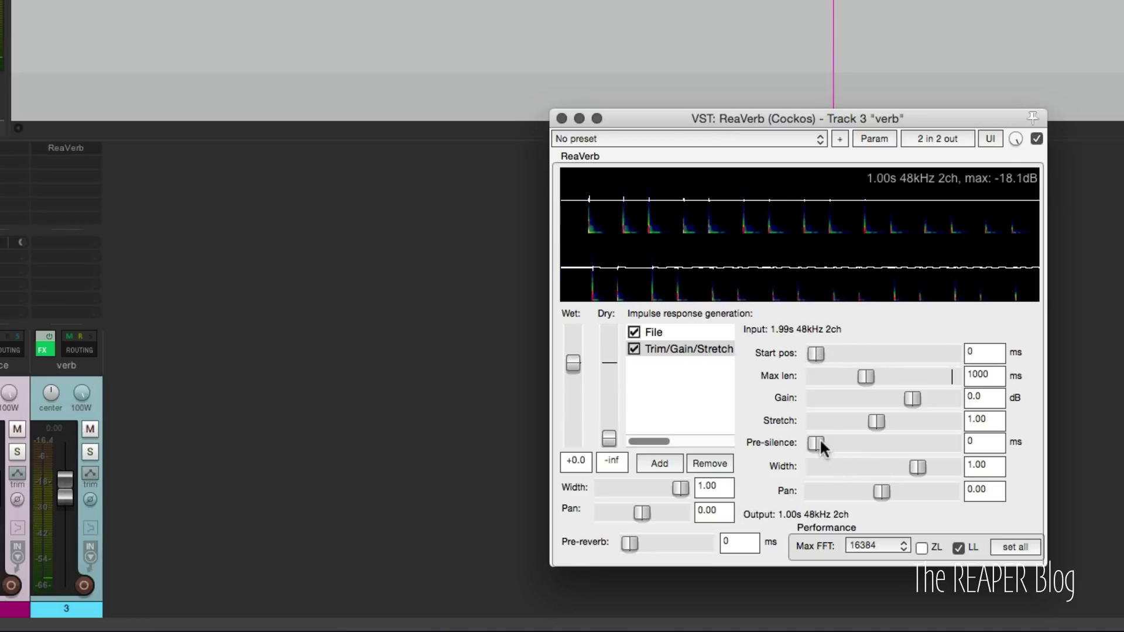
# Try a pre-silence of 30 ms, reset it to 0 ms, and set the Trim/Gain/Stretch width to 2.00
pyautogui.moveTo(817, 443)
pyautogui.mouseDown()
pyautogui.moveTo(852, 444)
pyautogui.moveTo(831, 444)
pyautogui.mouseUp()
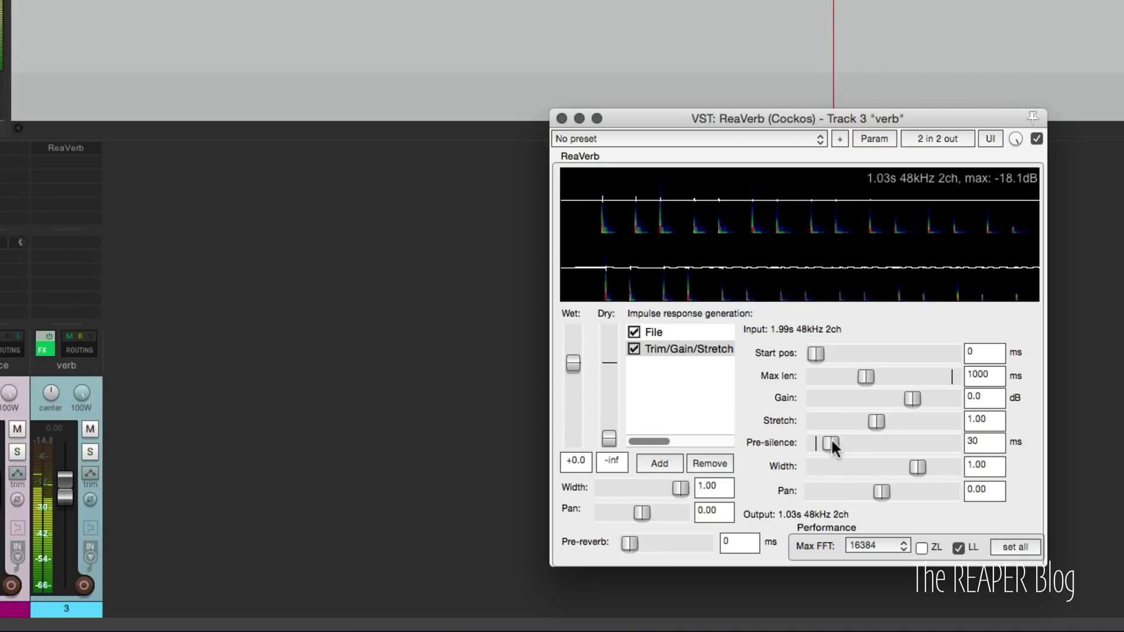
pyautogui.doubleClick(830, 444)
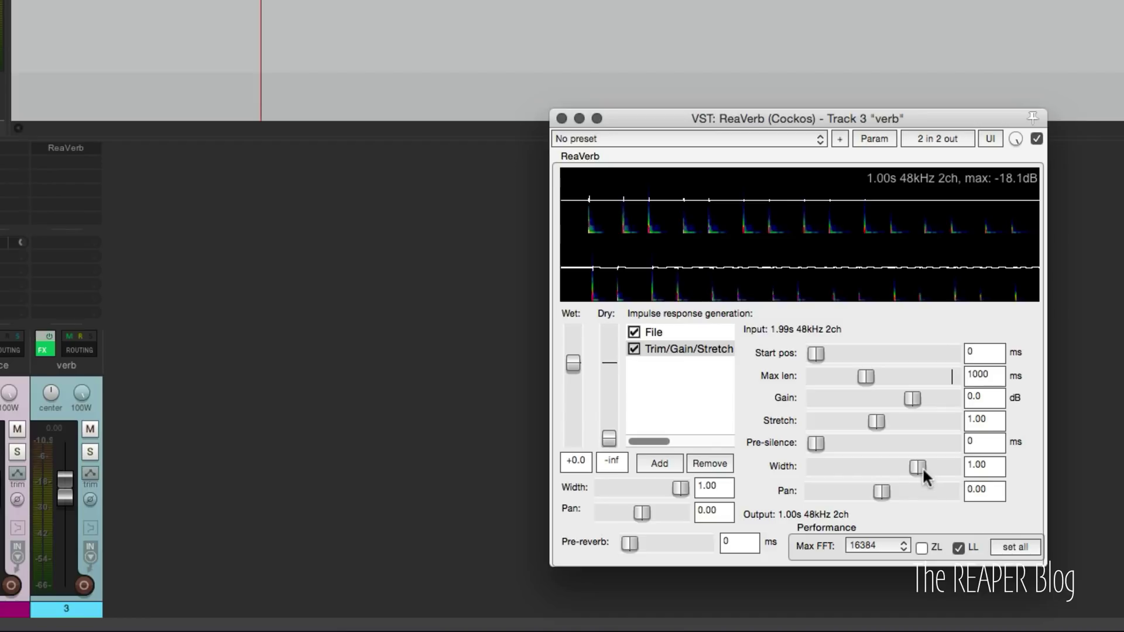
pyautogui.moveTo(922, 466); pyautogui.dragTo(1034, 484)
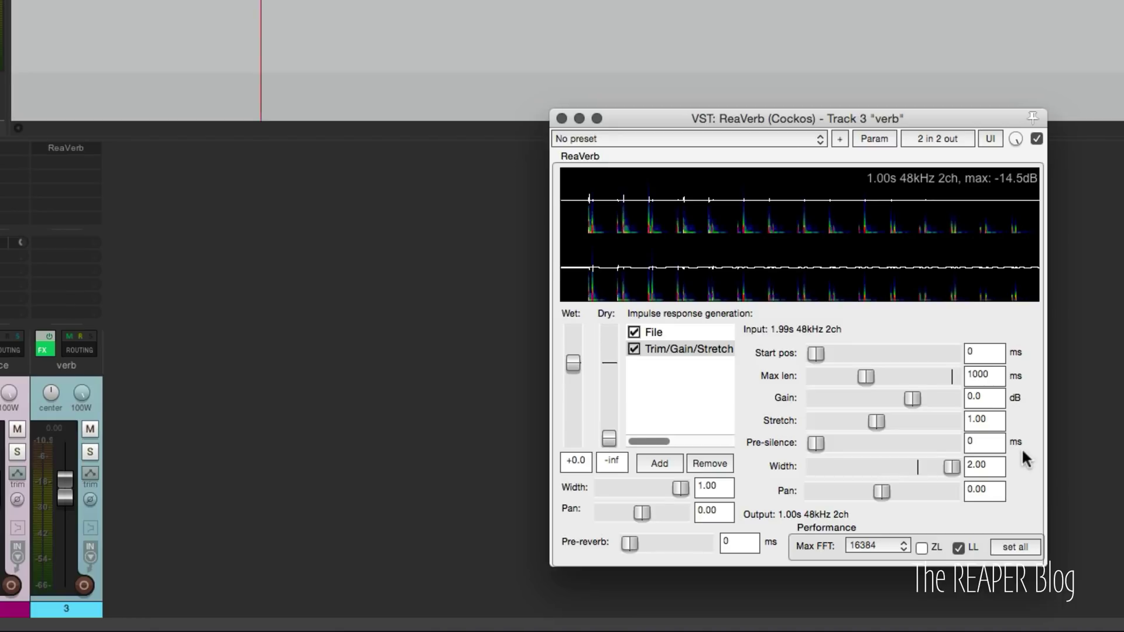
# Solo the verb track during playback and try Trim/Gain/Stretch widths of 1.00 and 0
pyautogui.press('space')
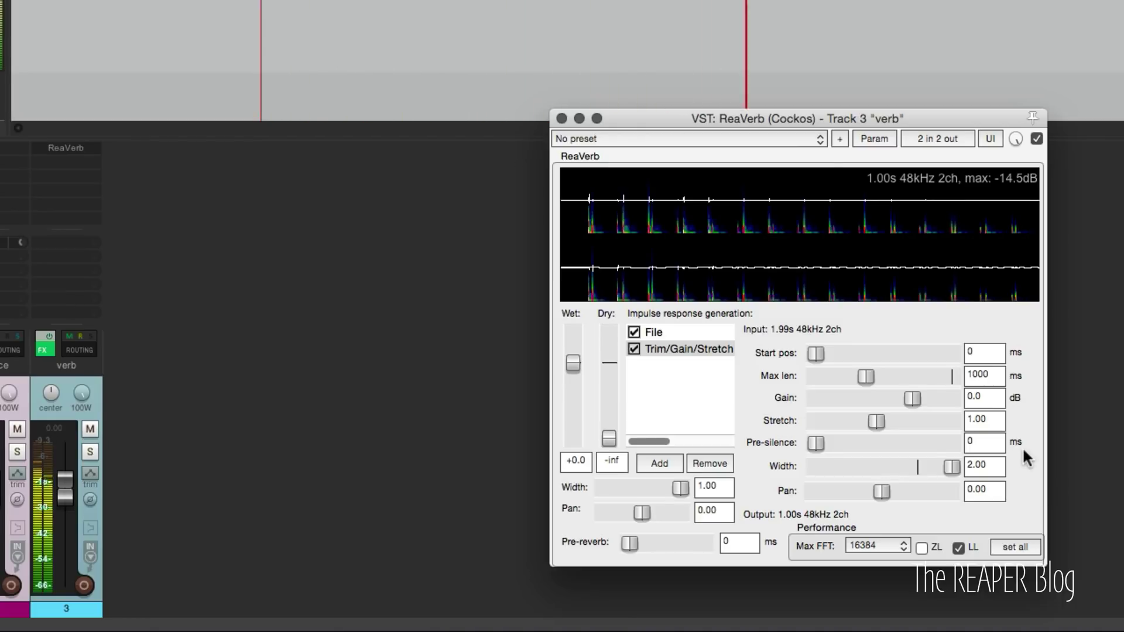
pyautogui.click(90, 452)
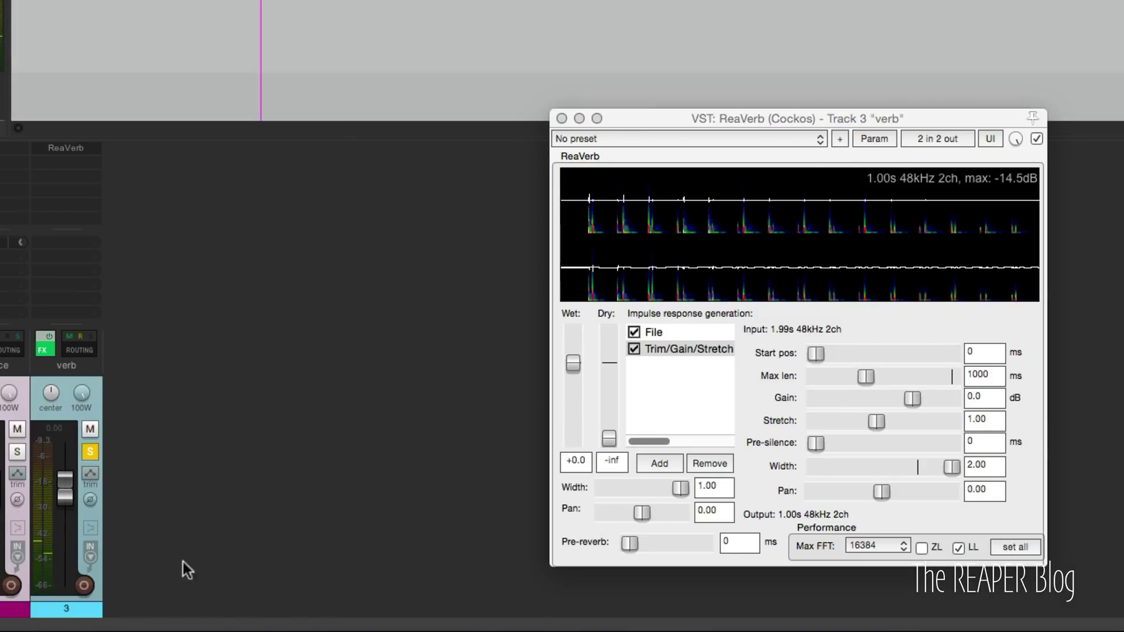
pyautogui.click(953, 467)
pyautogui.doubleClick(952, 467)
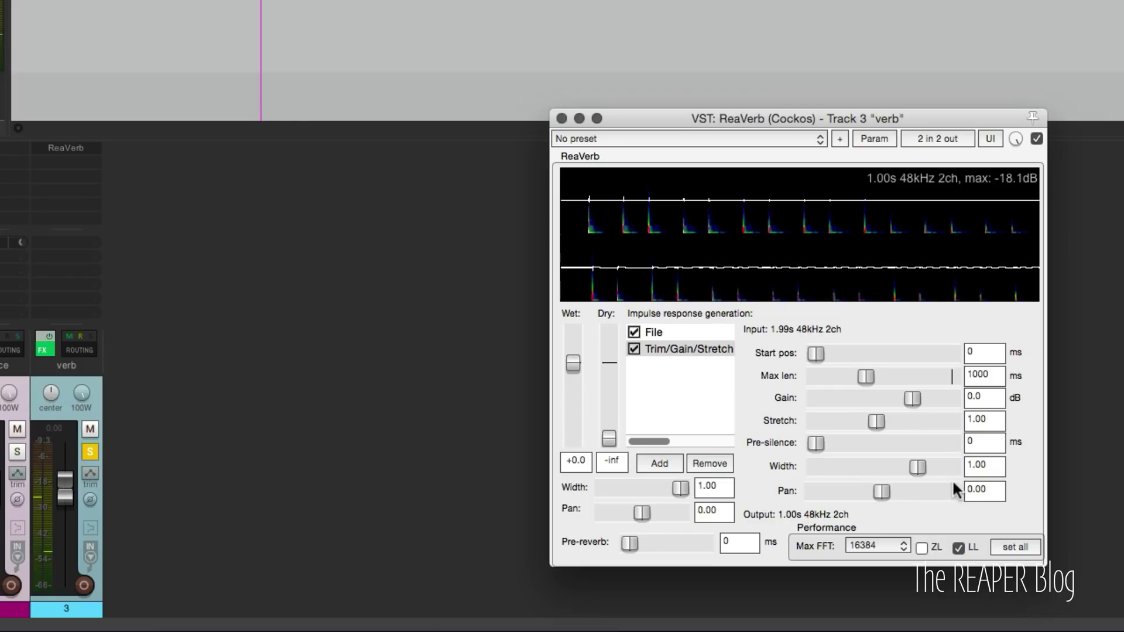
pyautogui.moveTo(917, 465); pyautogui.dragTo(883, 467)
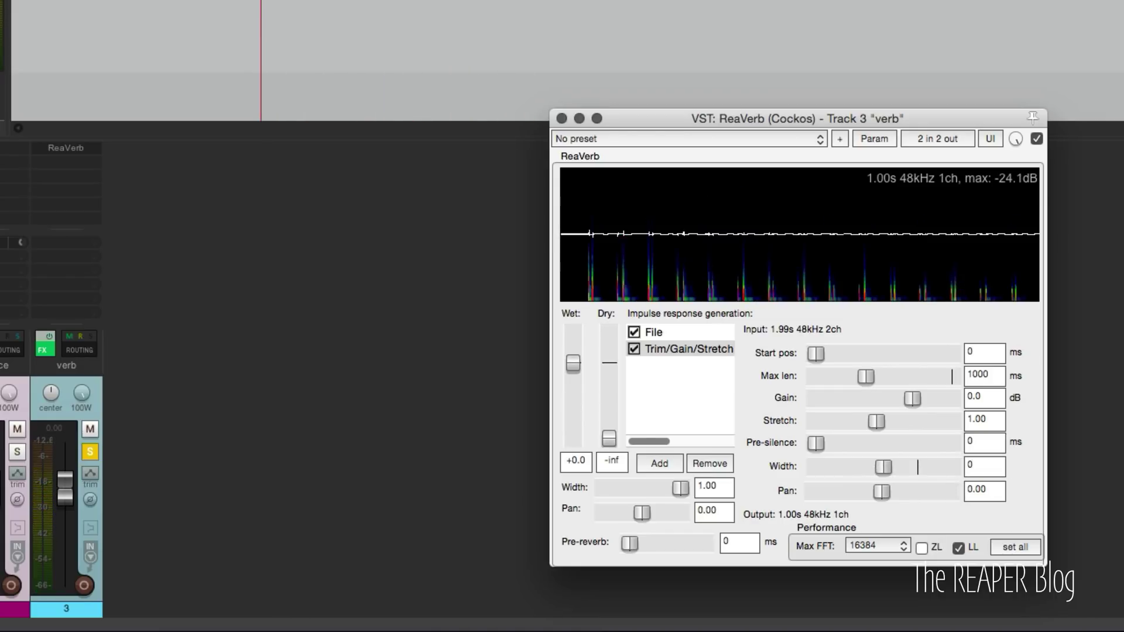
# Try Trim/Gain/Stretch widths of -1 and -2 on the soloed reverb and stop playback
pyautogui.doubleClick(989, 466)
pyautogui.write('-1')
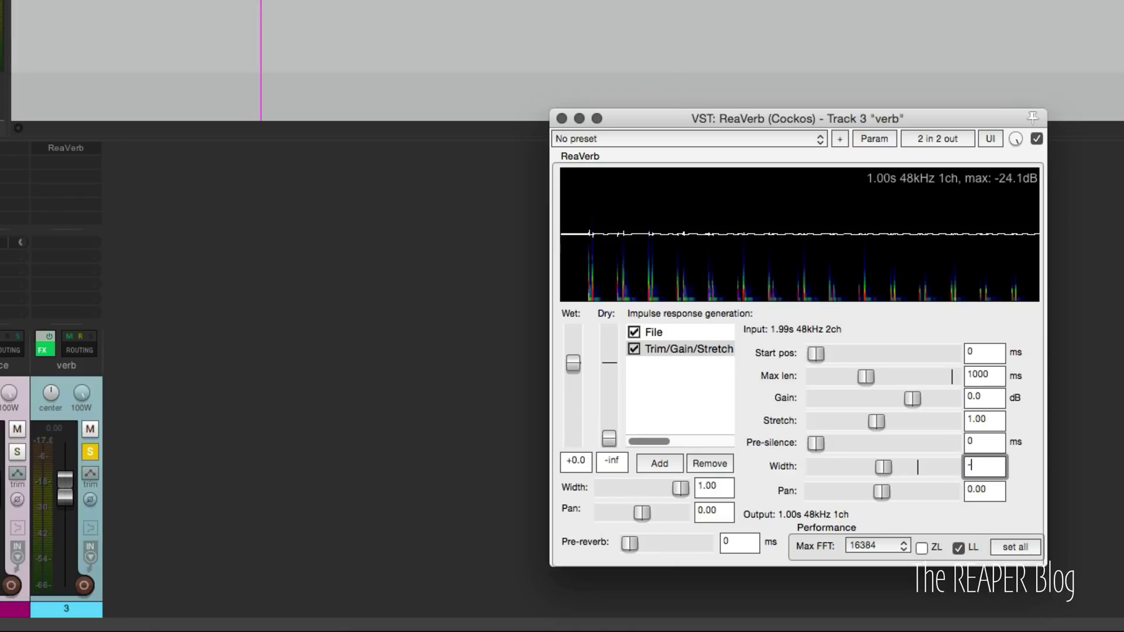
pyautogui.press('Return')
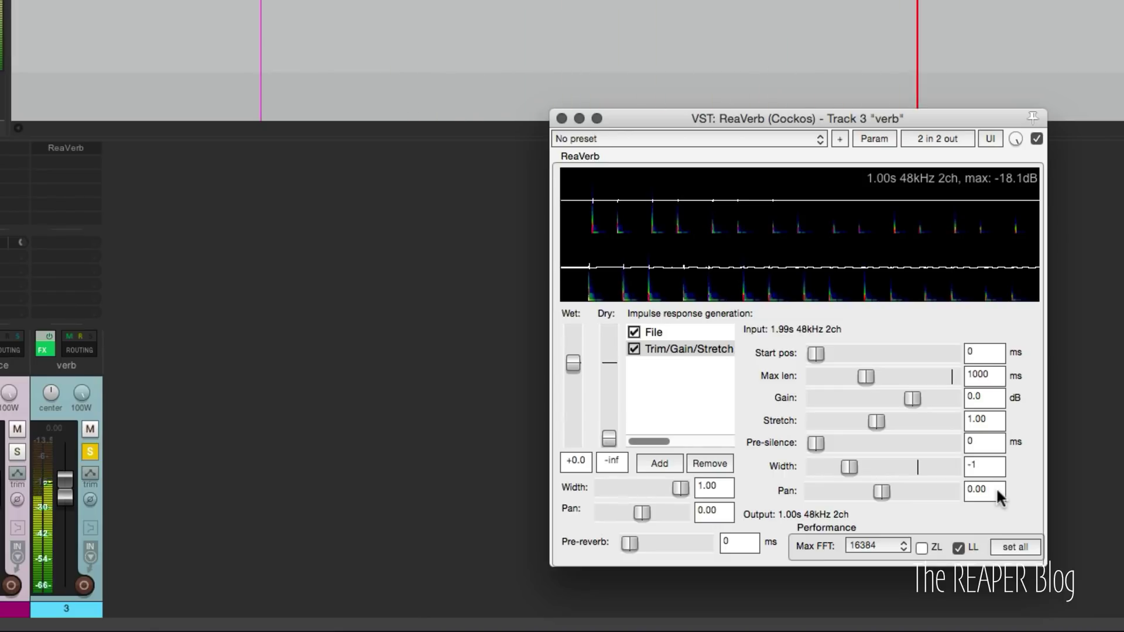
pyautogui.doubleClick(988, 467)
pyautogui.write('-2')
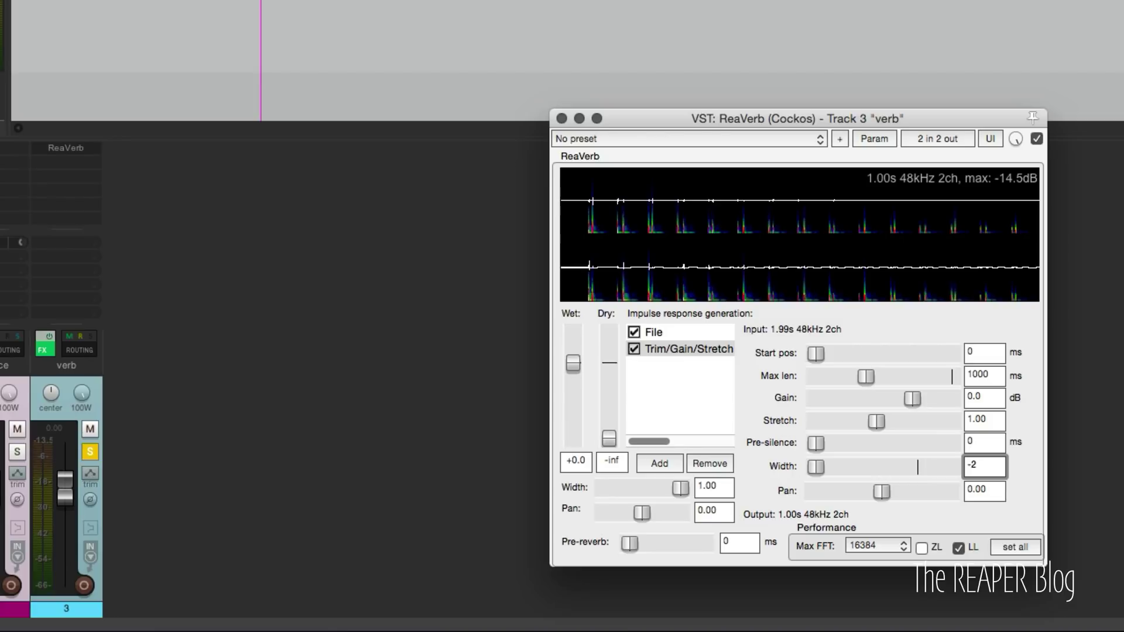
pyautogui.press('Return')
pyautogui.press('space')
# Try a Trim/Gain/Stretch gain of +5.9 dB, reset it to 0.0 dB, and audition a stretch of 0.5
pyautogui.moveTo(912, 393); pyautogui.dragTo(930, 400)
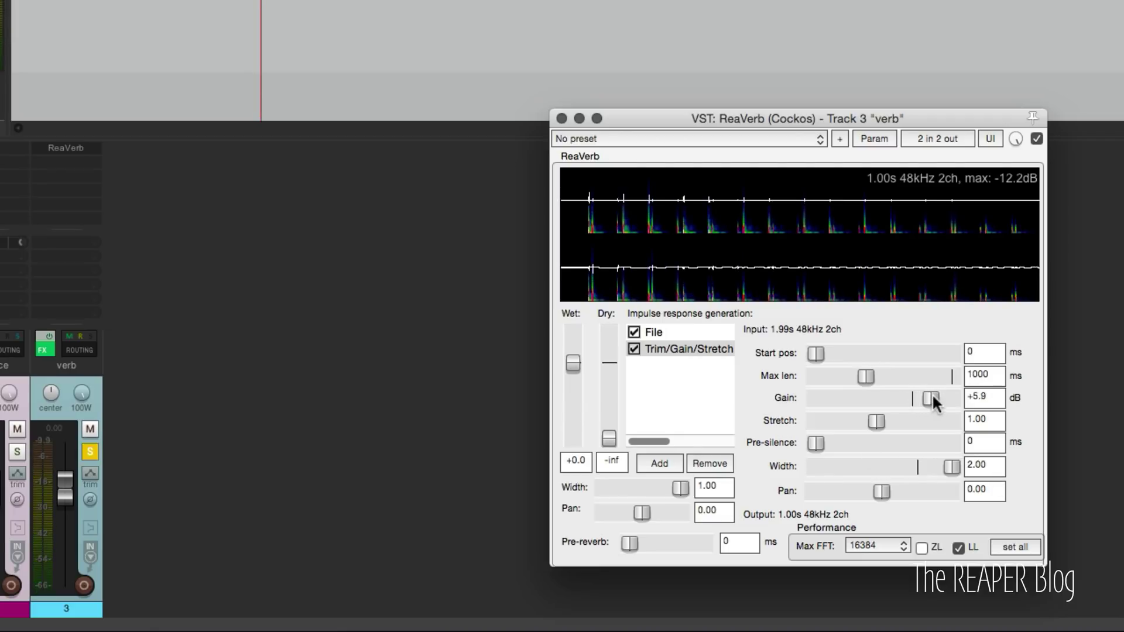
pyautogui.doubleClick(930, 399)
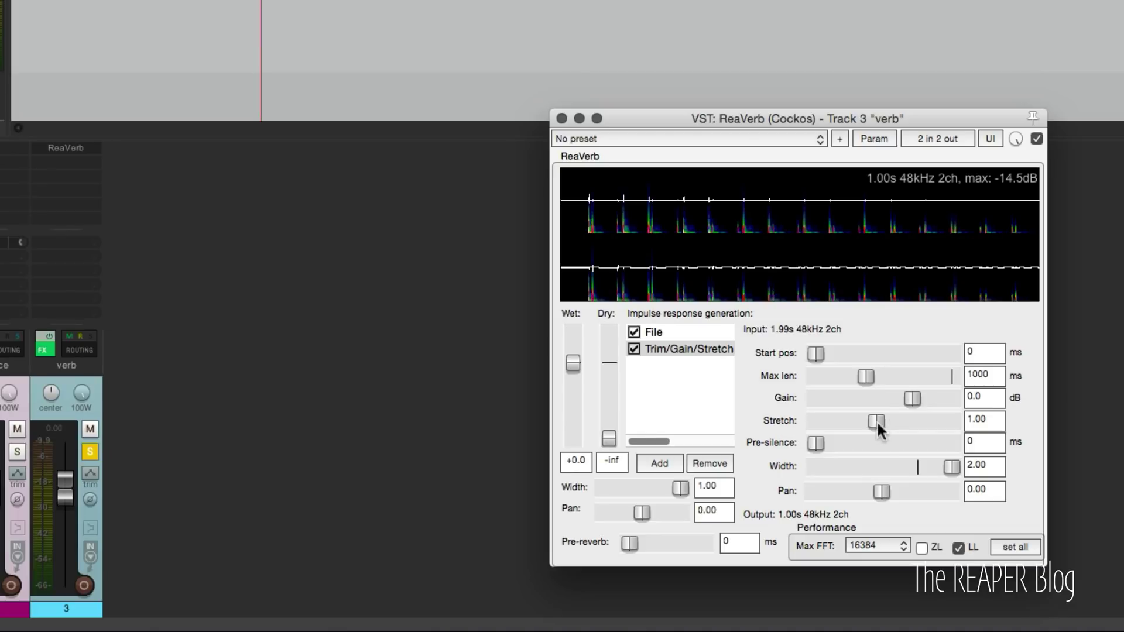
pyautogui.click(998, 418)
pyautogui.write('0.5')
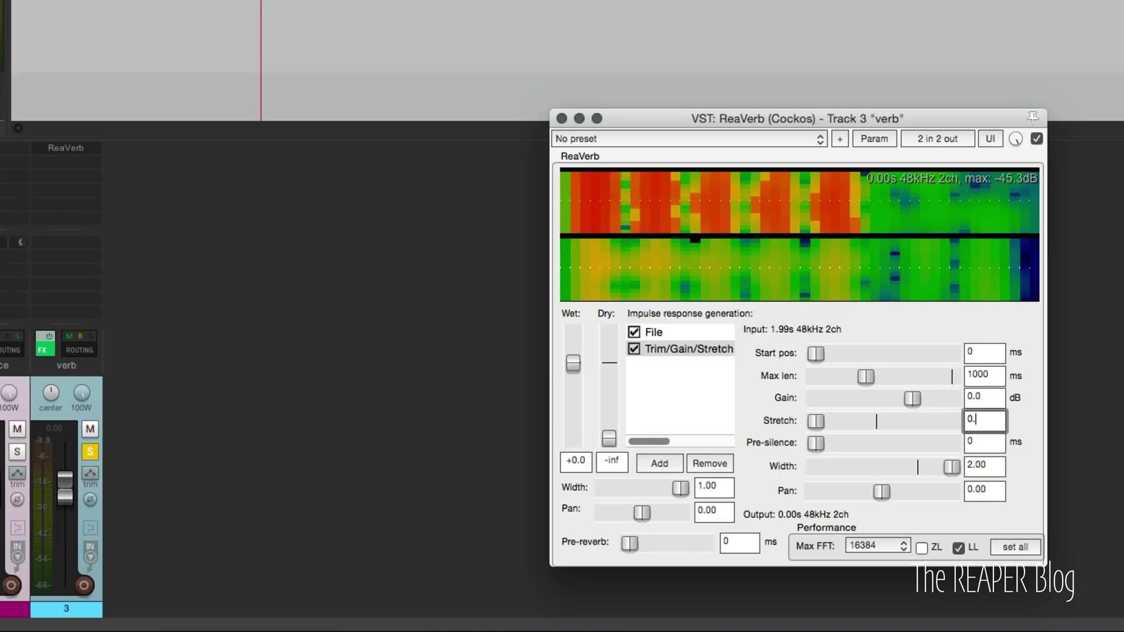
pyautogui.press('Return')
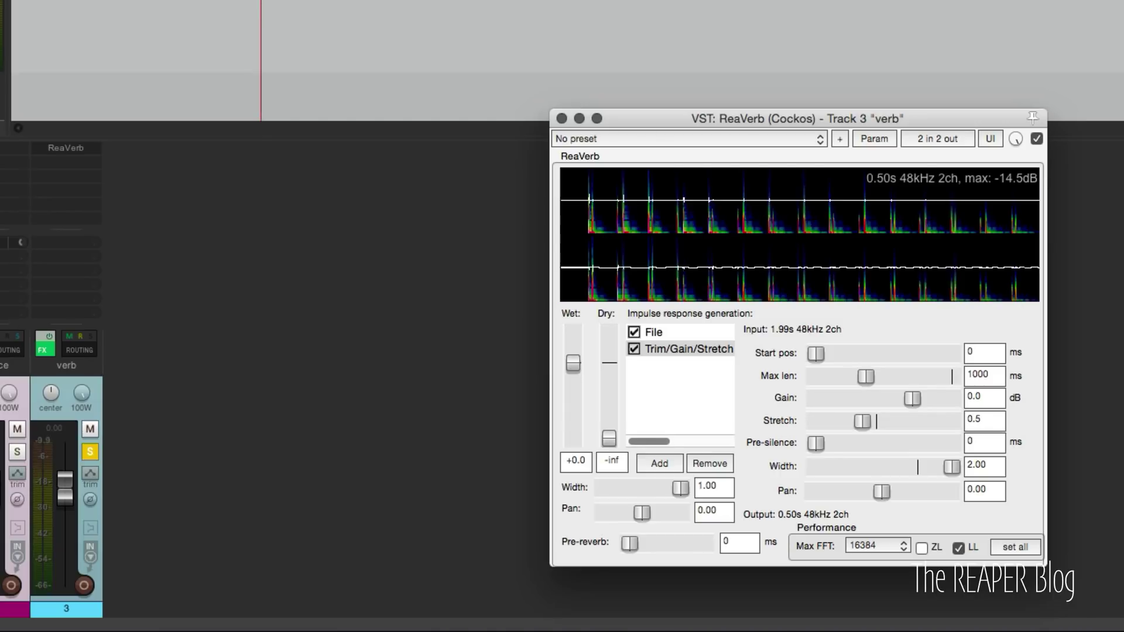
pyautogui.press('space')
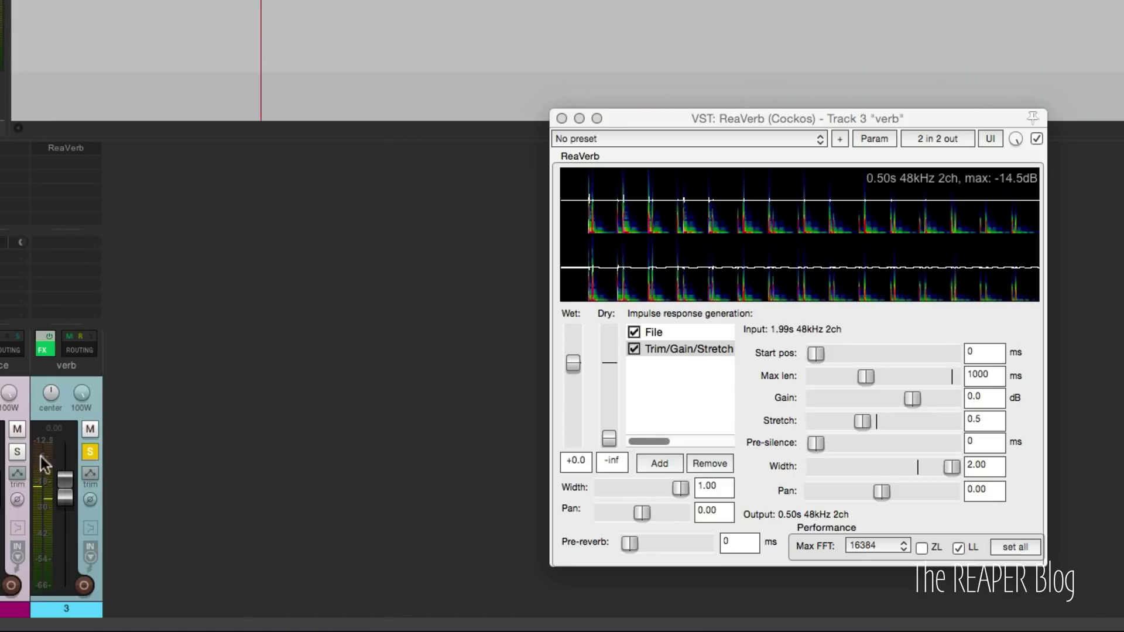
# Try a Trim/Gain/Stretch stretch of 1.5 and audition the soloed reverb
pyautogui.click(867, 410)
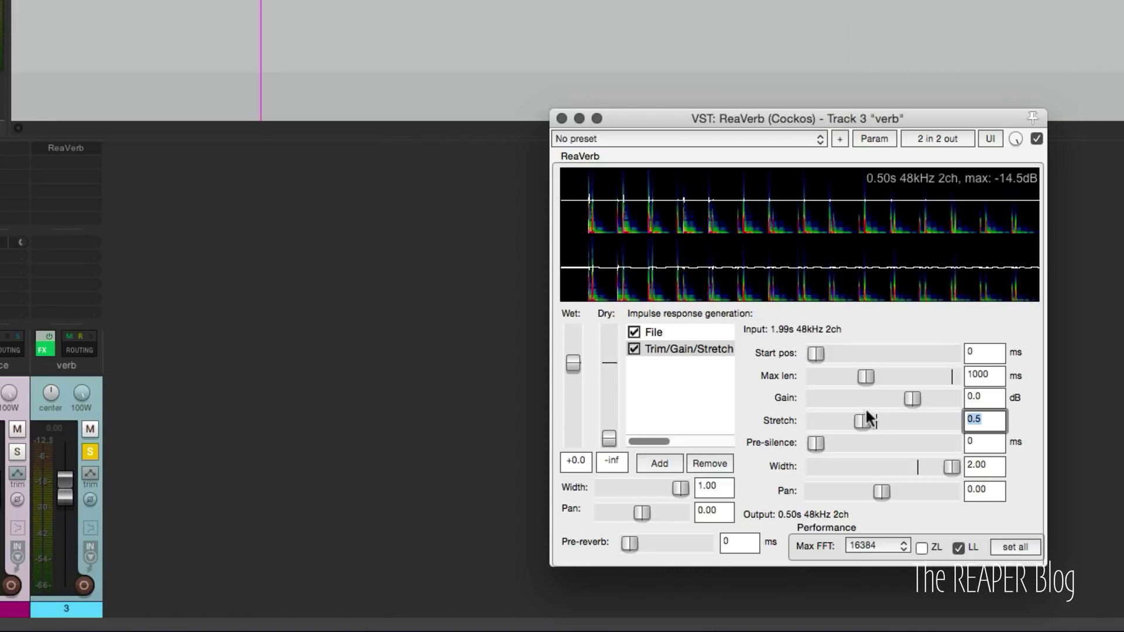
pyautogui.write('1.5')
pyautogui.press('Return')
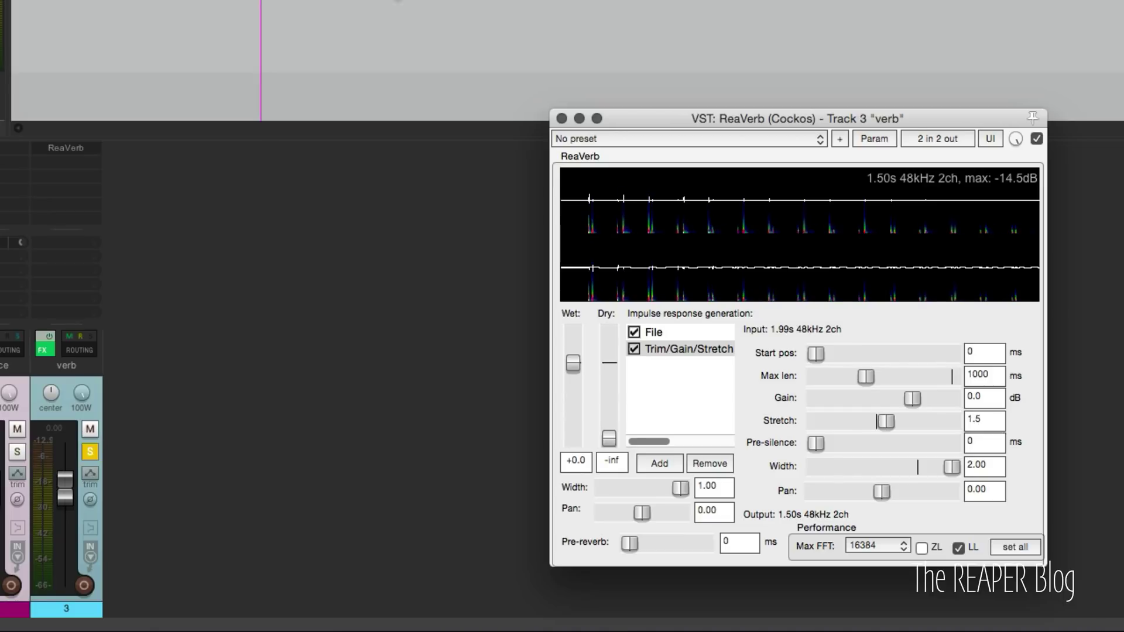
pyautogui.press('space')
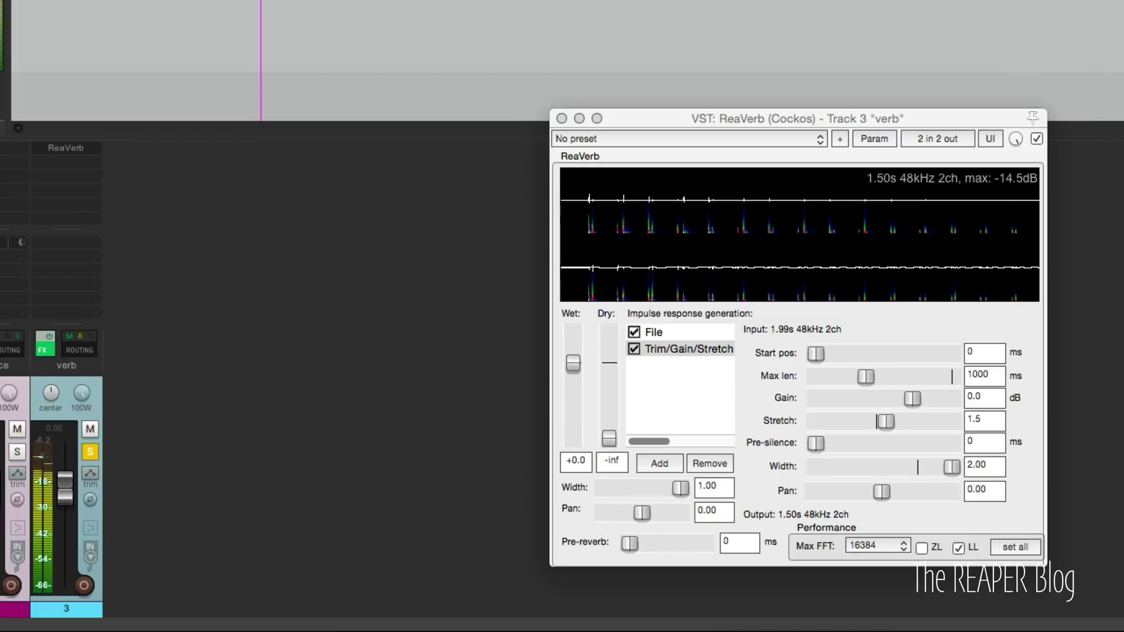
pyautogui.press('space')
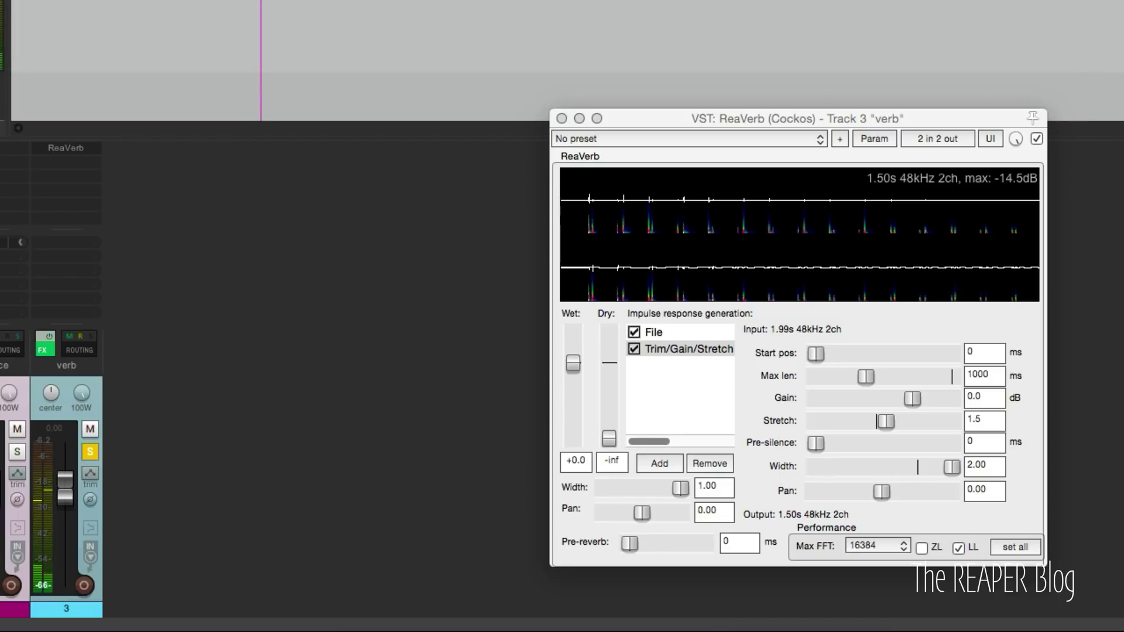
# Set the Trim/Gain/Stretch stretch to 3, audition the reverb, and lower the verb track's volume fader
pyautogui.click(989, 423)
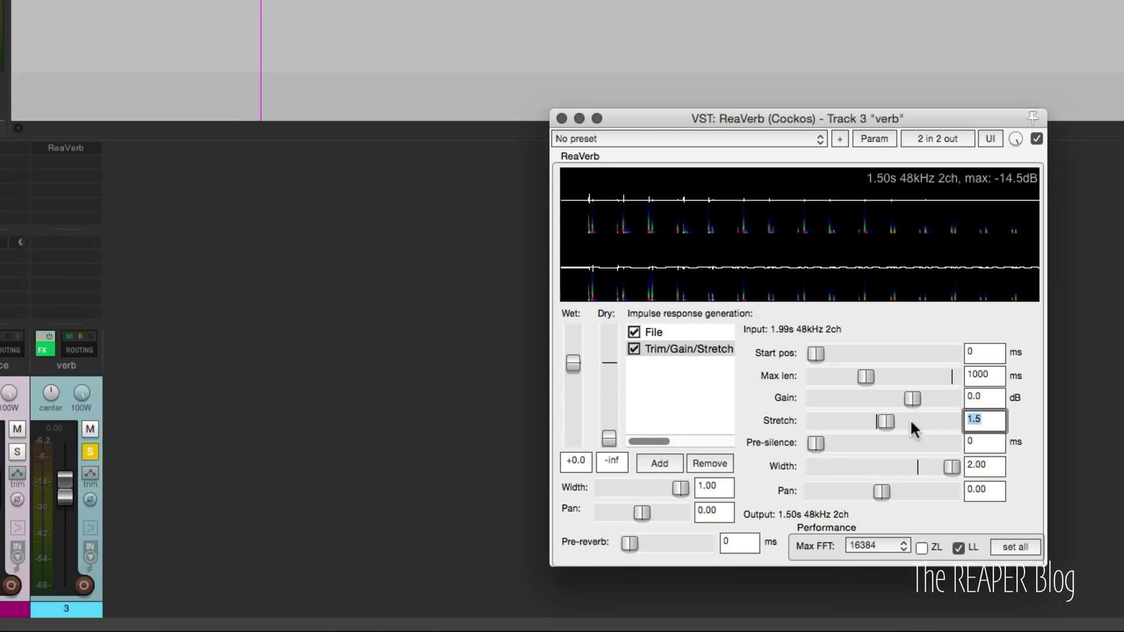
pyautogui.write('3')
pyautogui.press('Return')
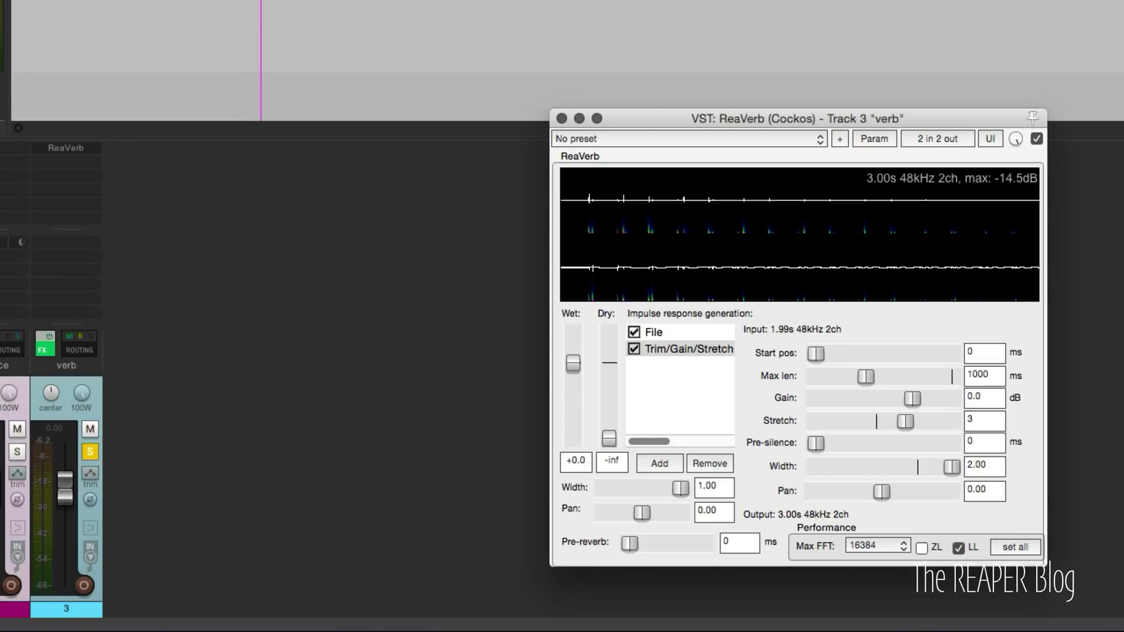
pyautogui.click(327, 216)
pyautogui.press('space')
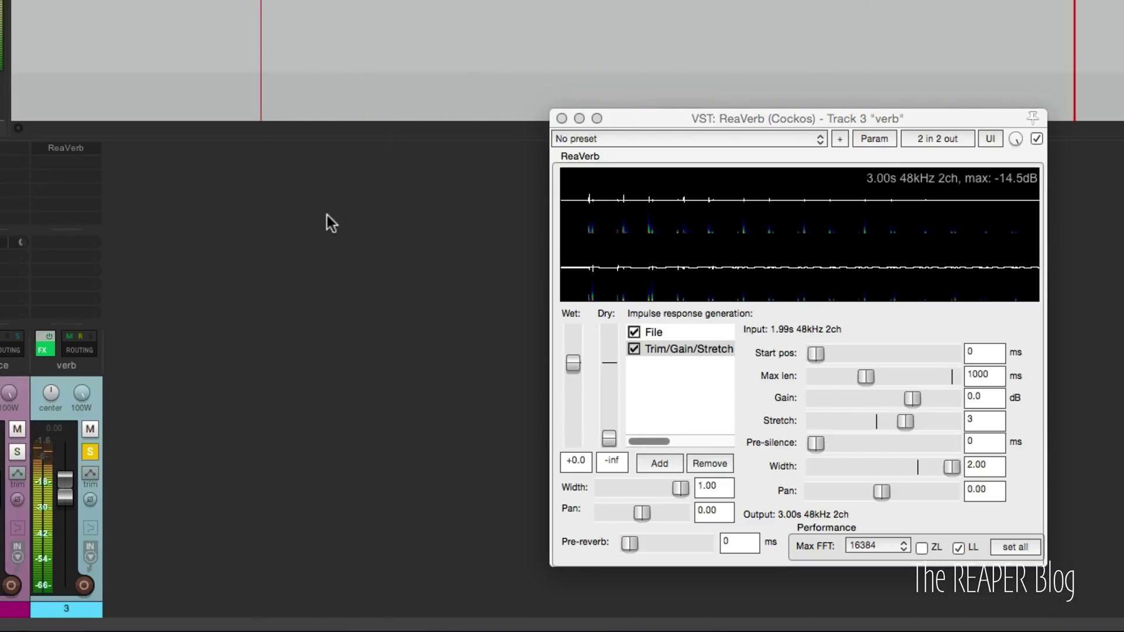
pyautogui.press('space')
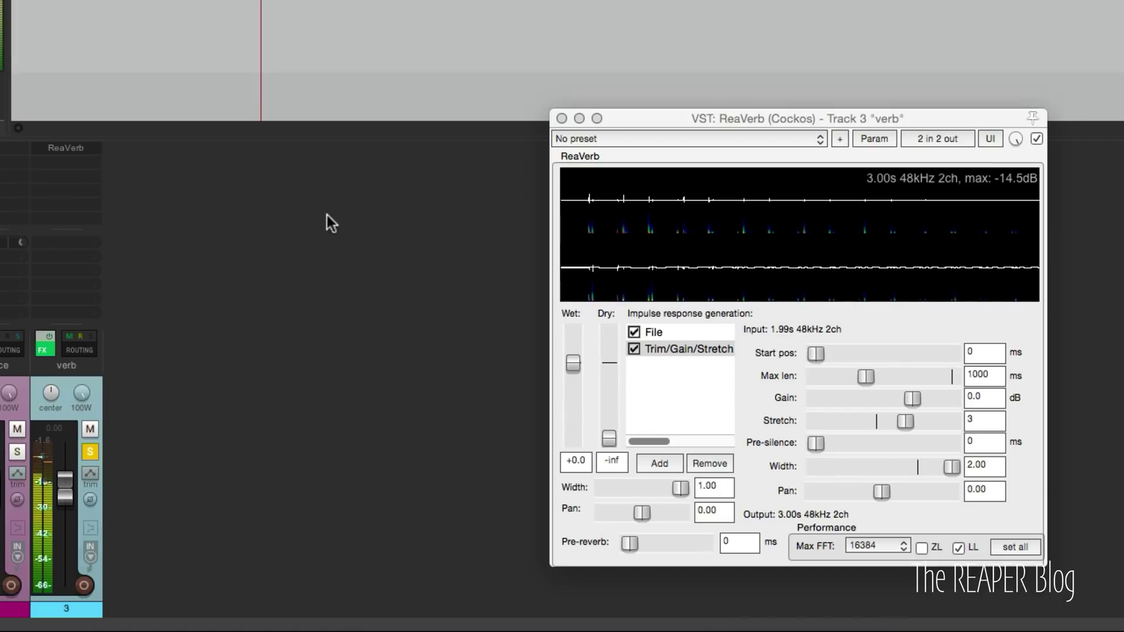
pyautogui.press('space')
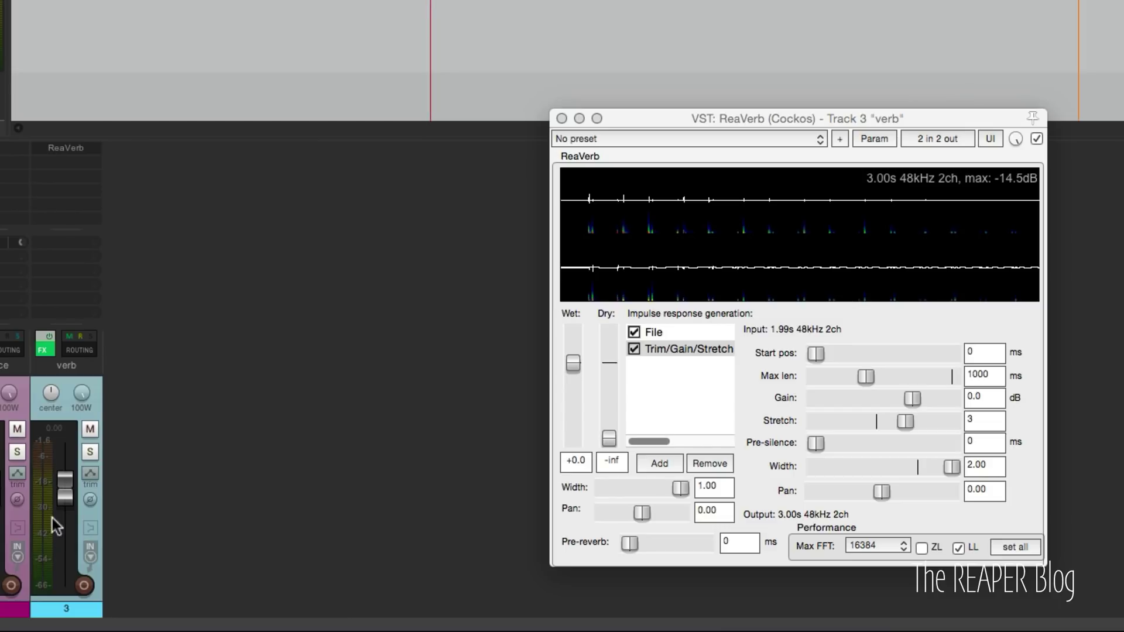
pyautogui.moveTo(70, 494); pyautogui.dragTo(62, 517)
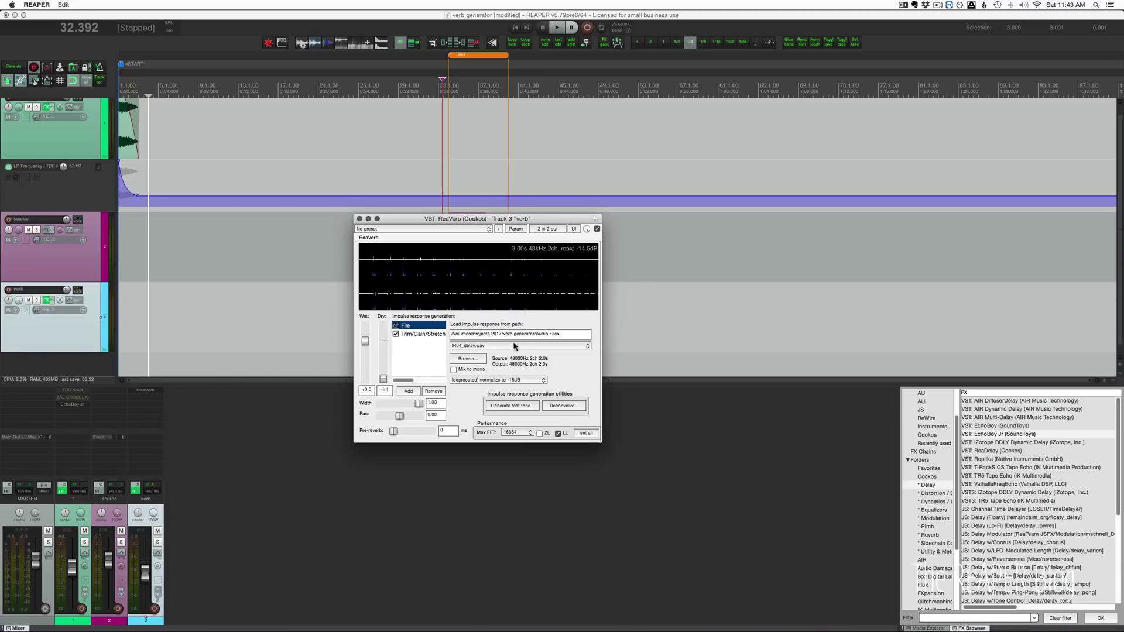
# Place the edit cursor on the first track just past the end of its existing item
pyautogui.click(182, 126)
pyautogui.scroll(3, 208, 151)
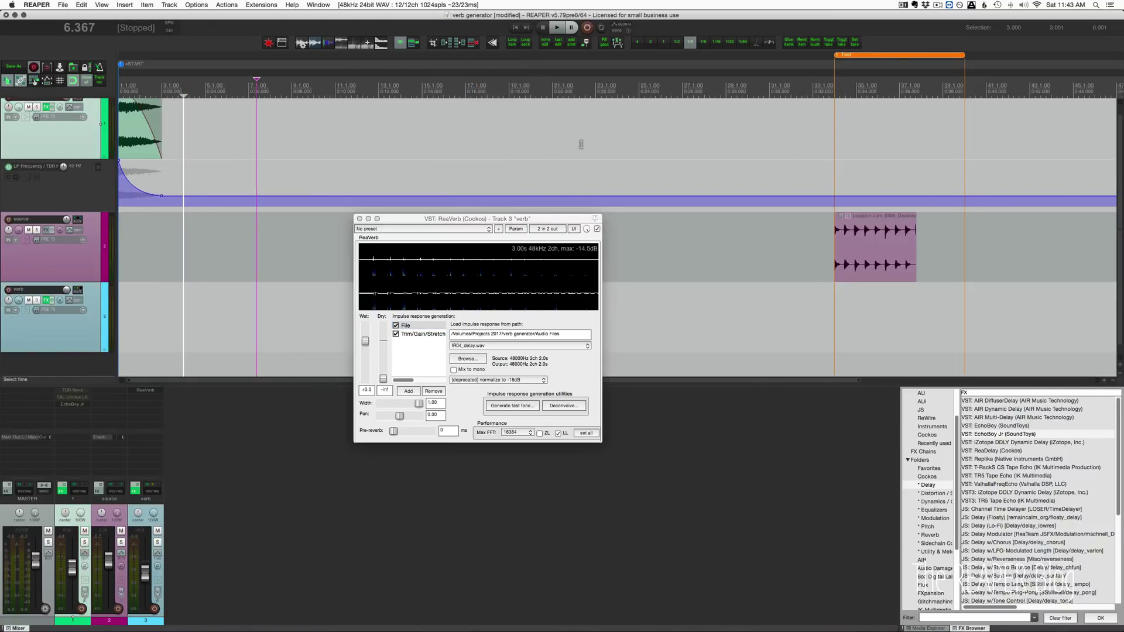